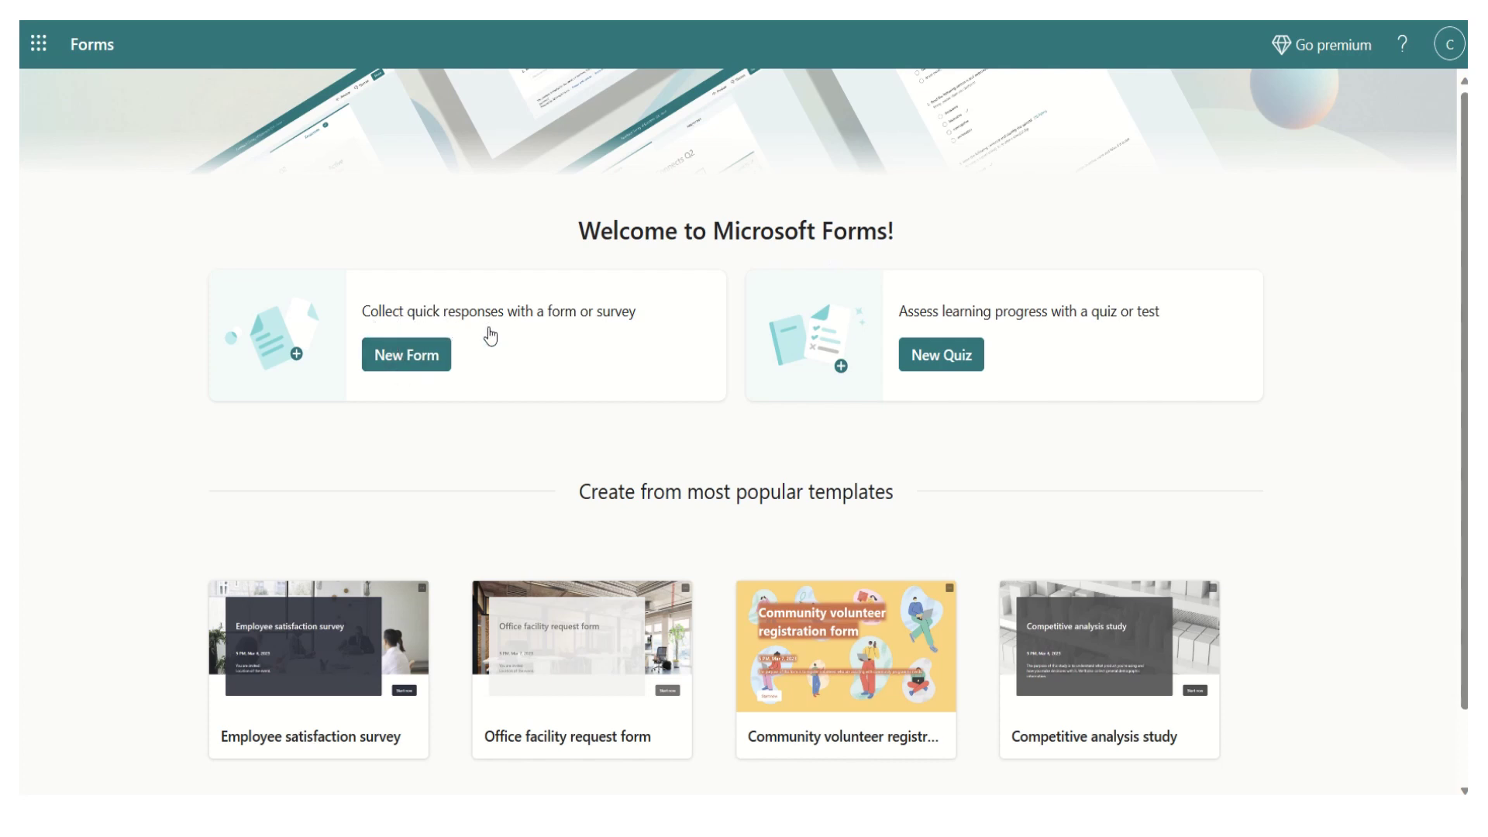
# - Start a new form with a choice question 'Does your team has a Scrum Master?', fixing the typo
pyautogui.click(420, 361)
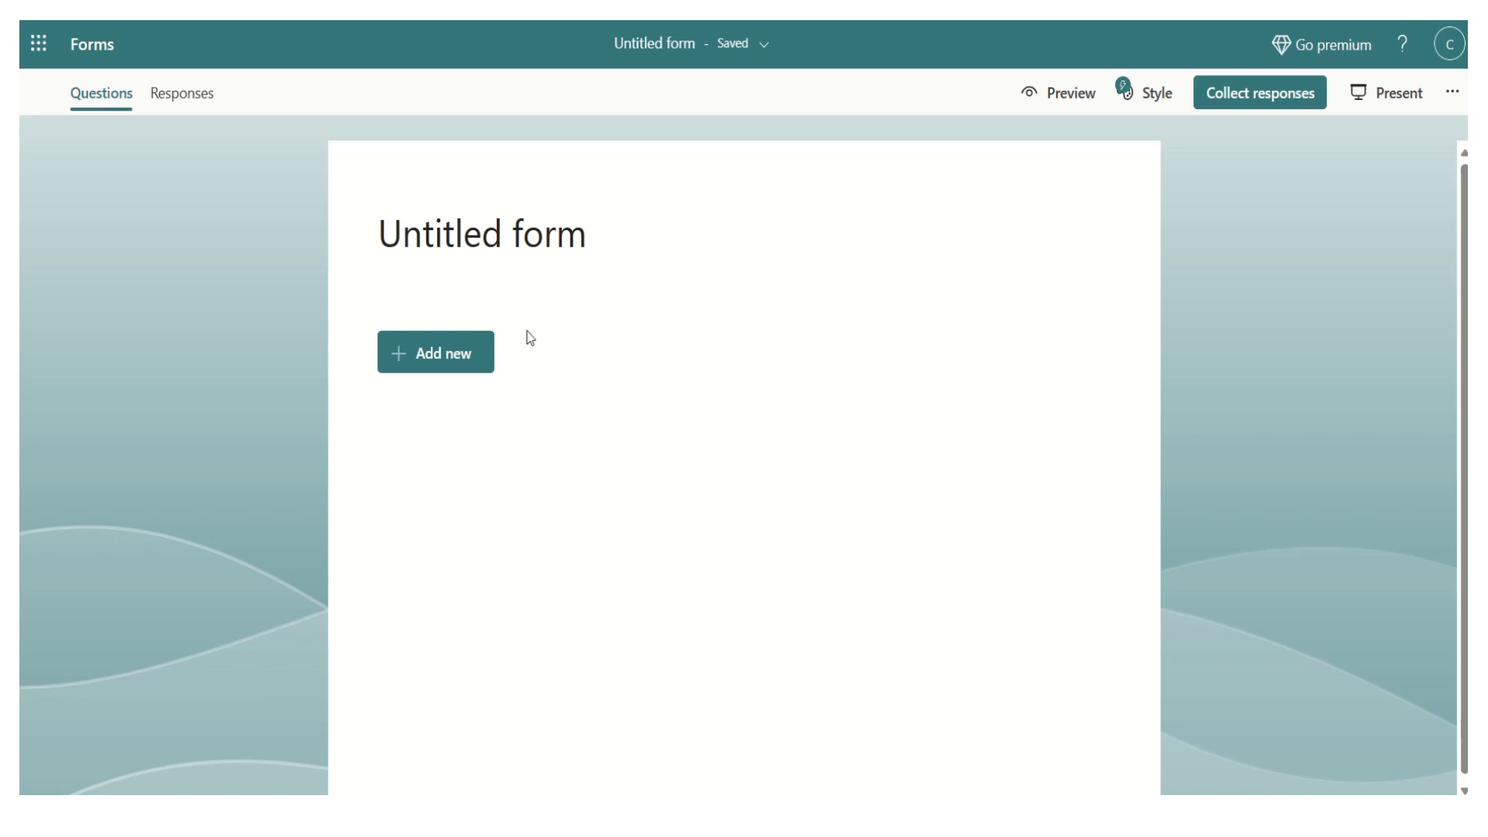
pyautogui.click(461, 363)
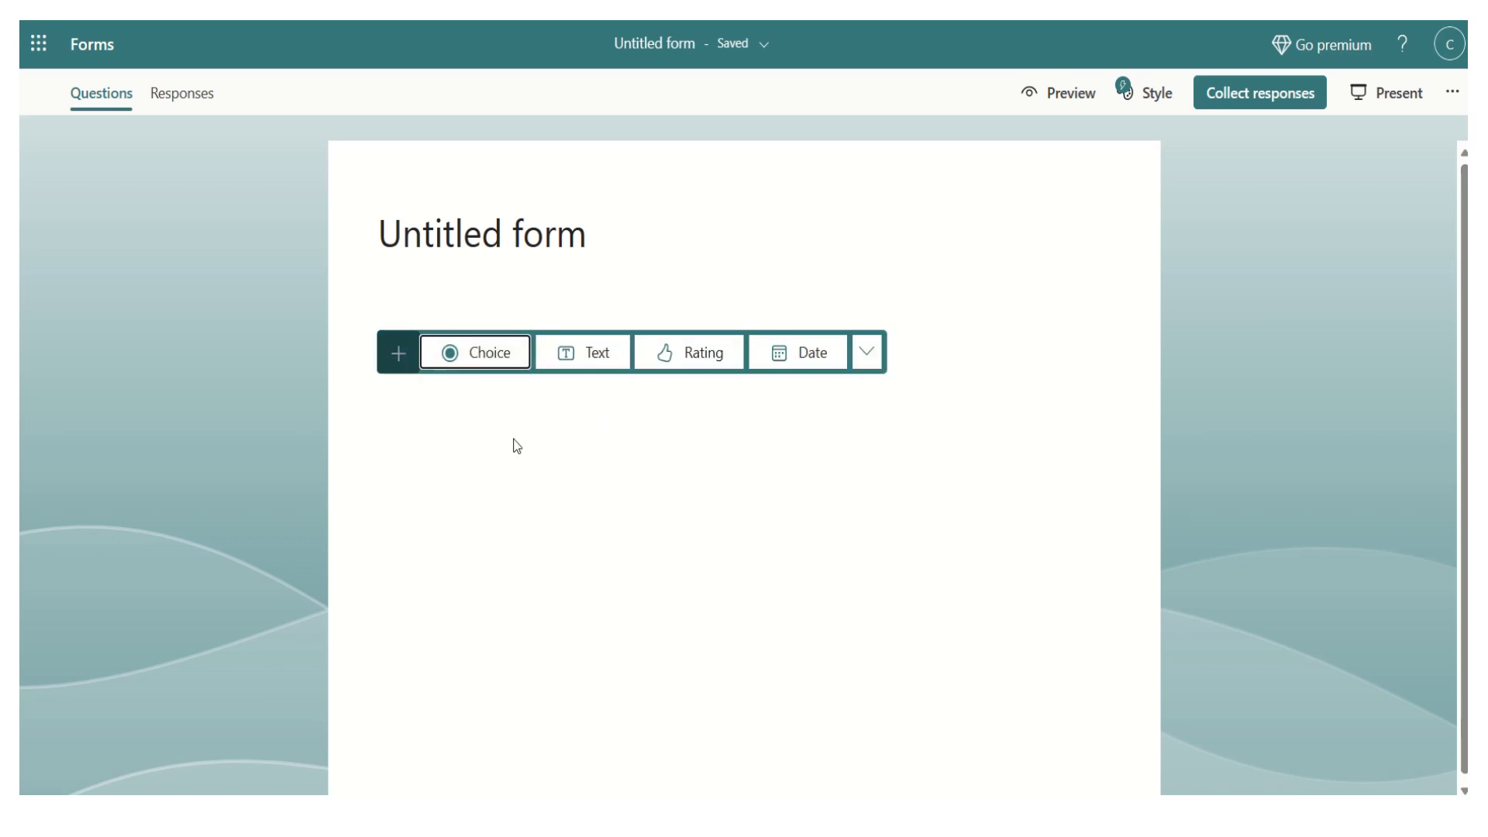
pyautogui.click(491, 355)
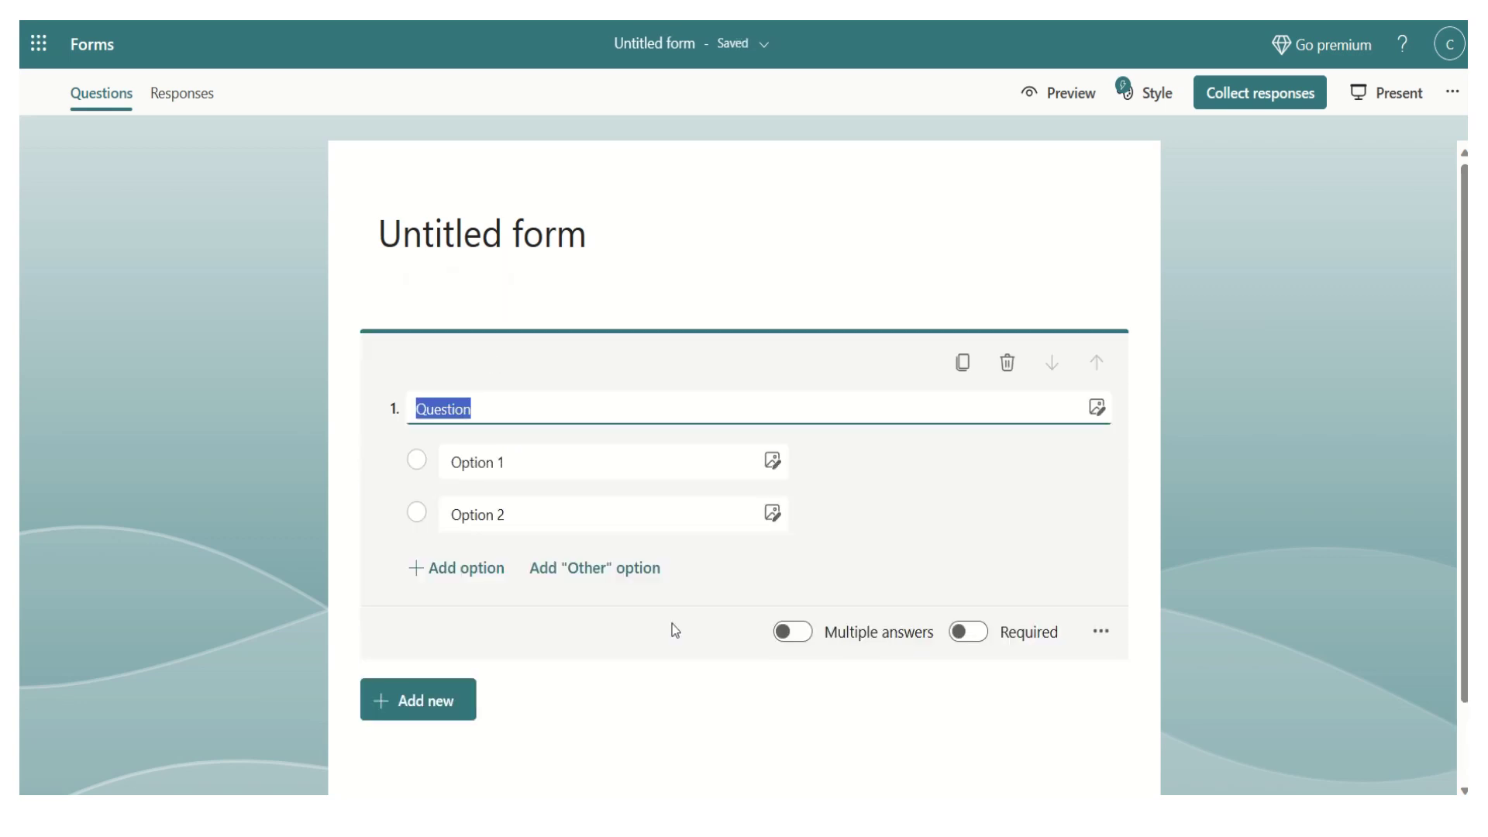
pyautogui.write('Does youtr')
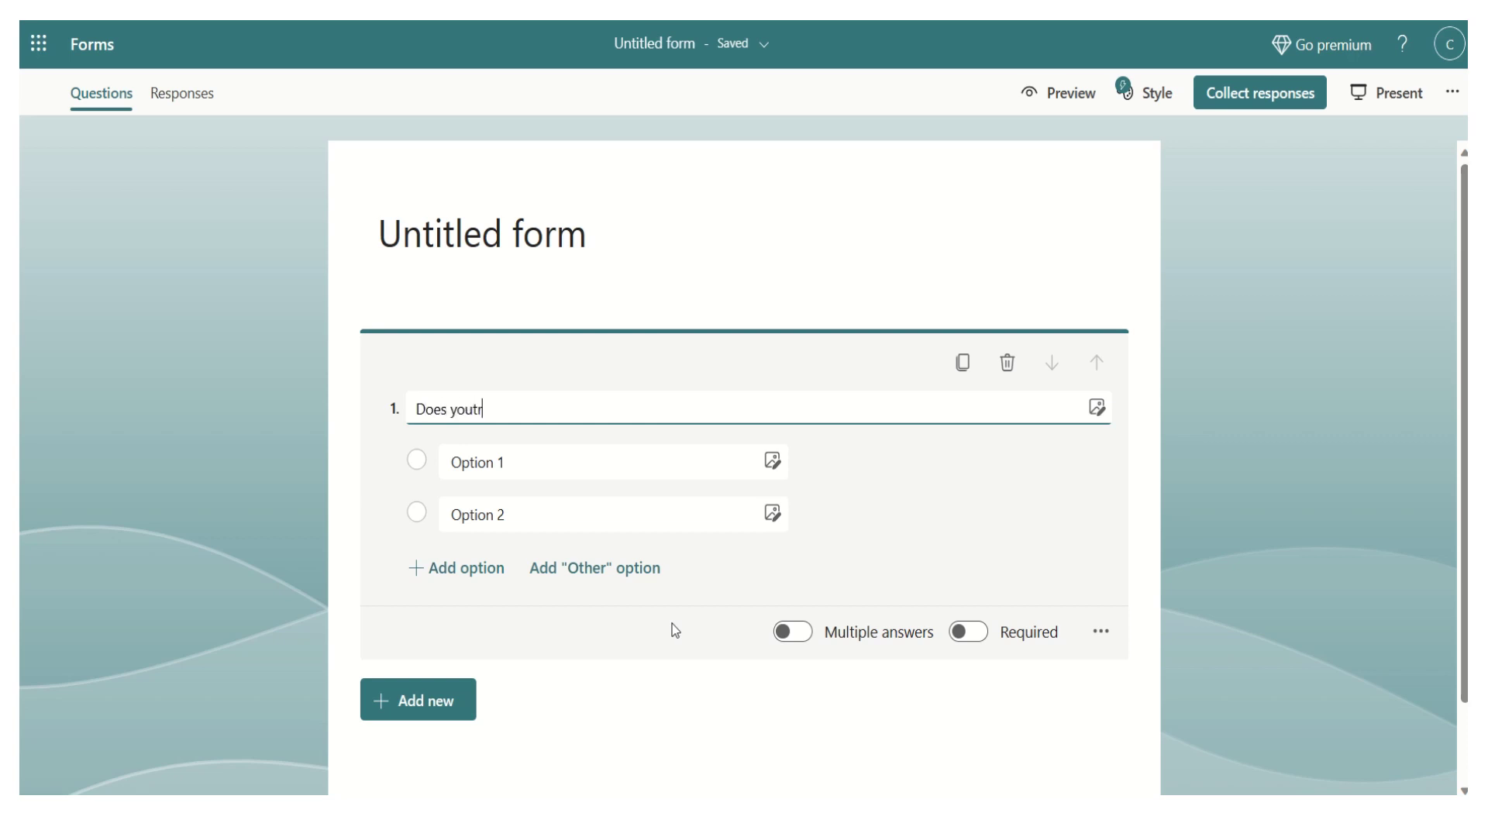
pyautogui.press('BackSpace')
pyautogui.write(' t')
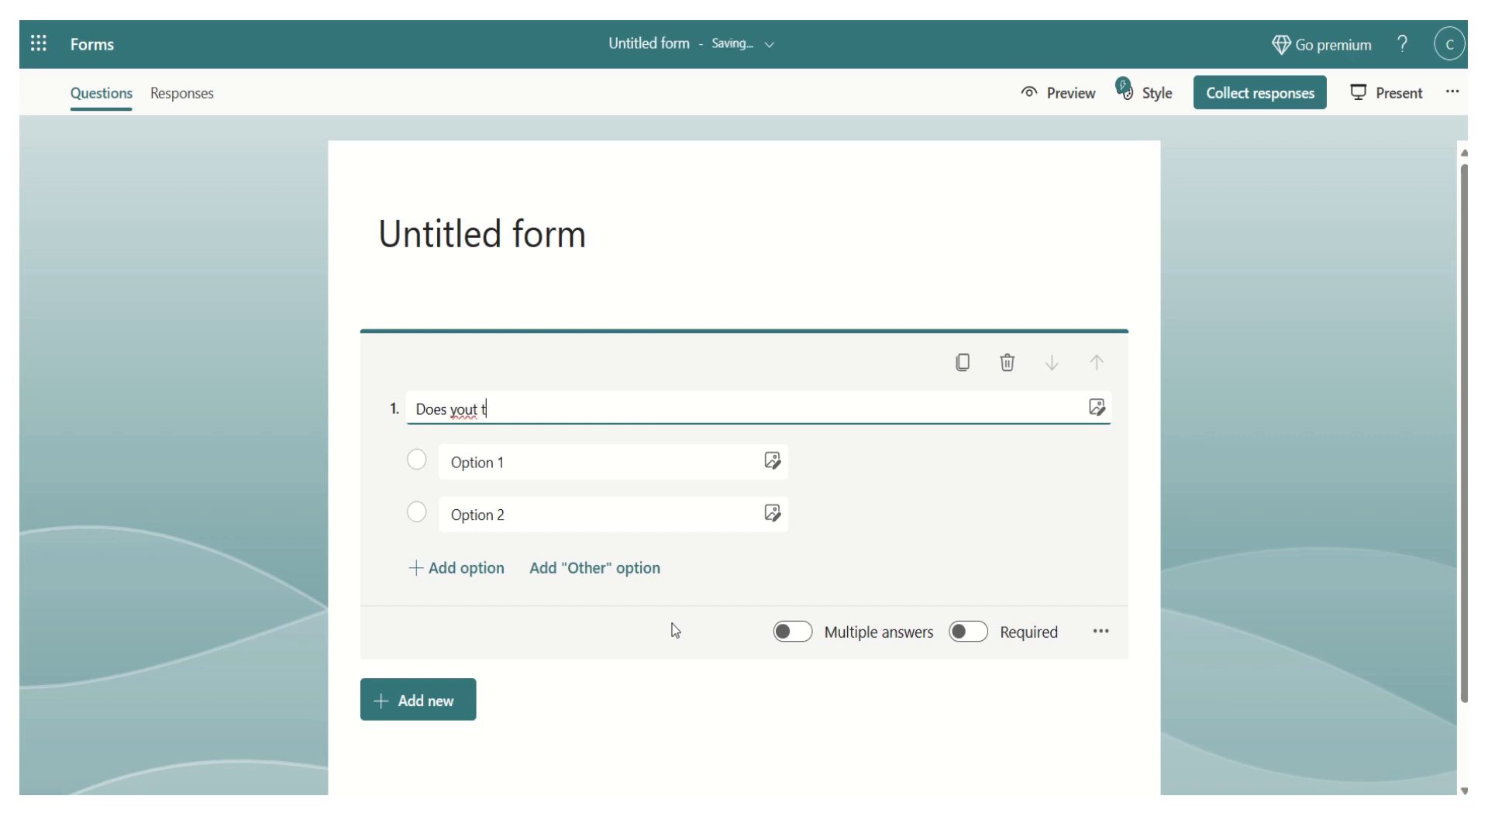
pyautogui.write('eam has a Scrum Master?')
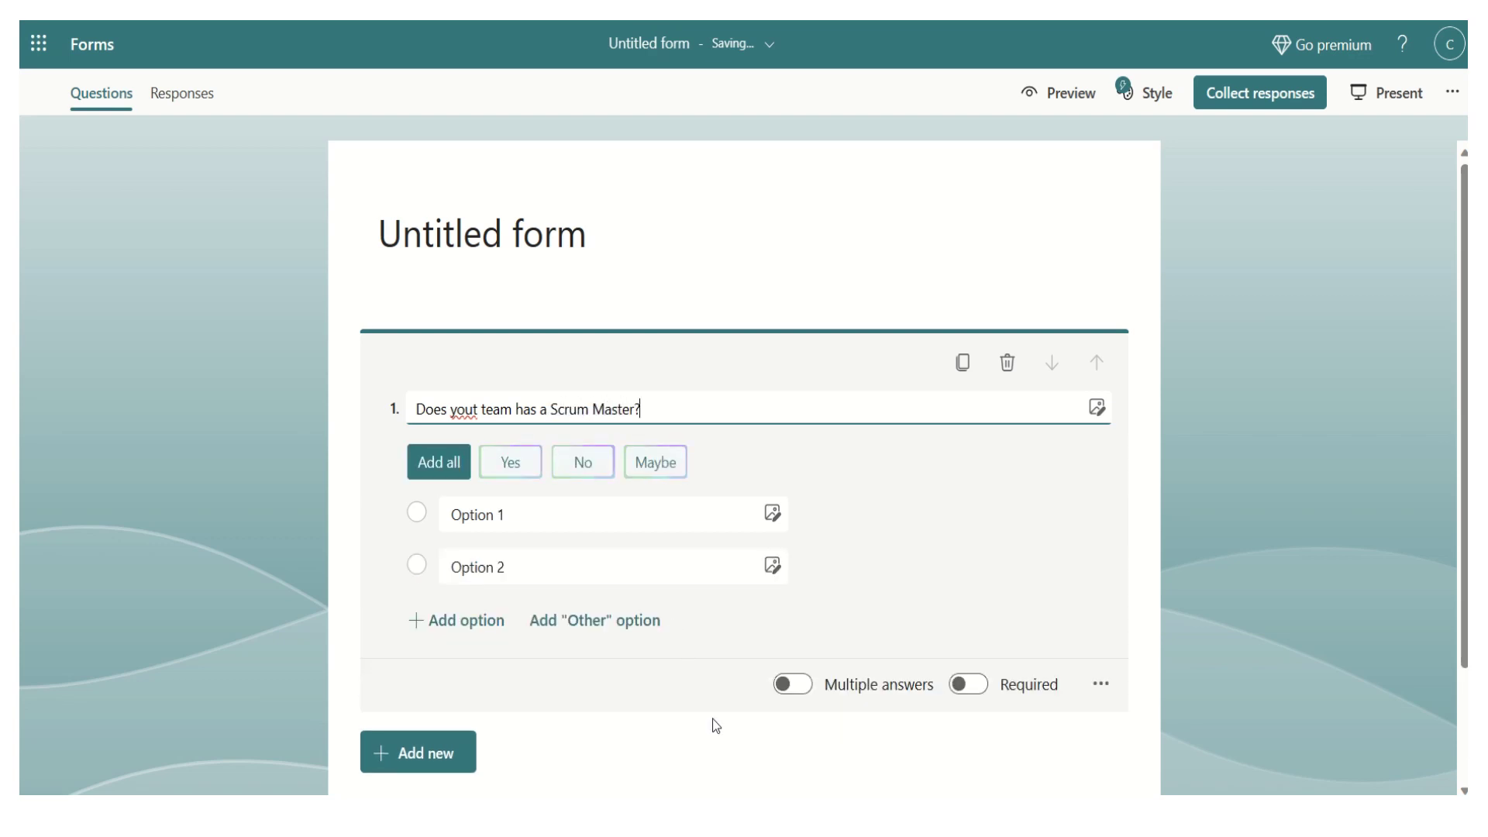
pyautogui.click(480, 409)
pyautogui.rightClick(479, 408)
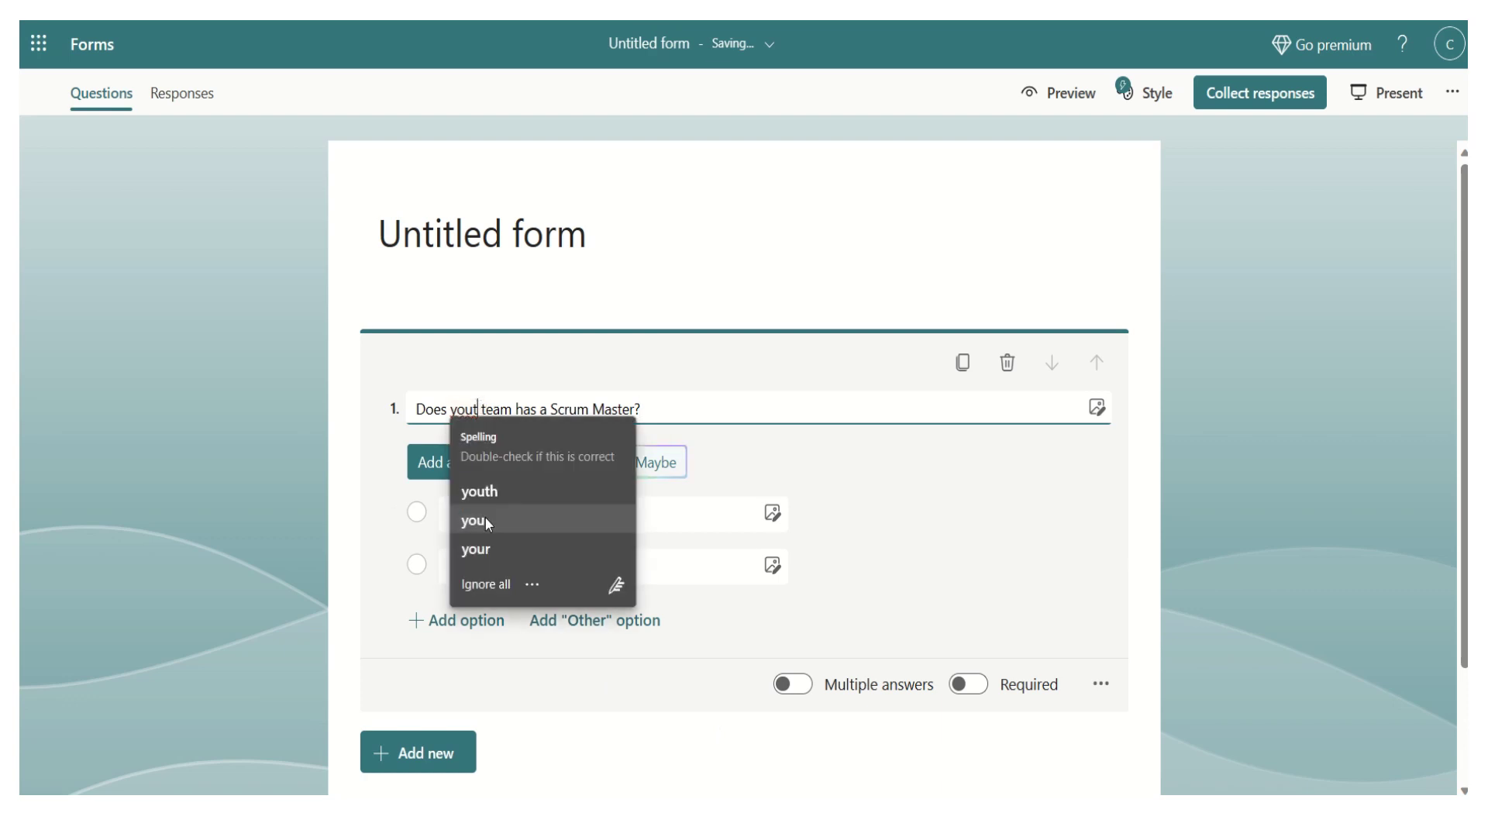
pyautogui.click(485, 515)
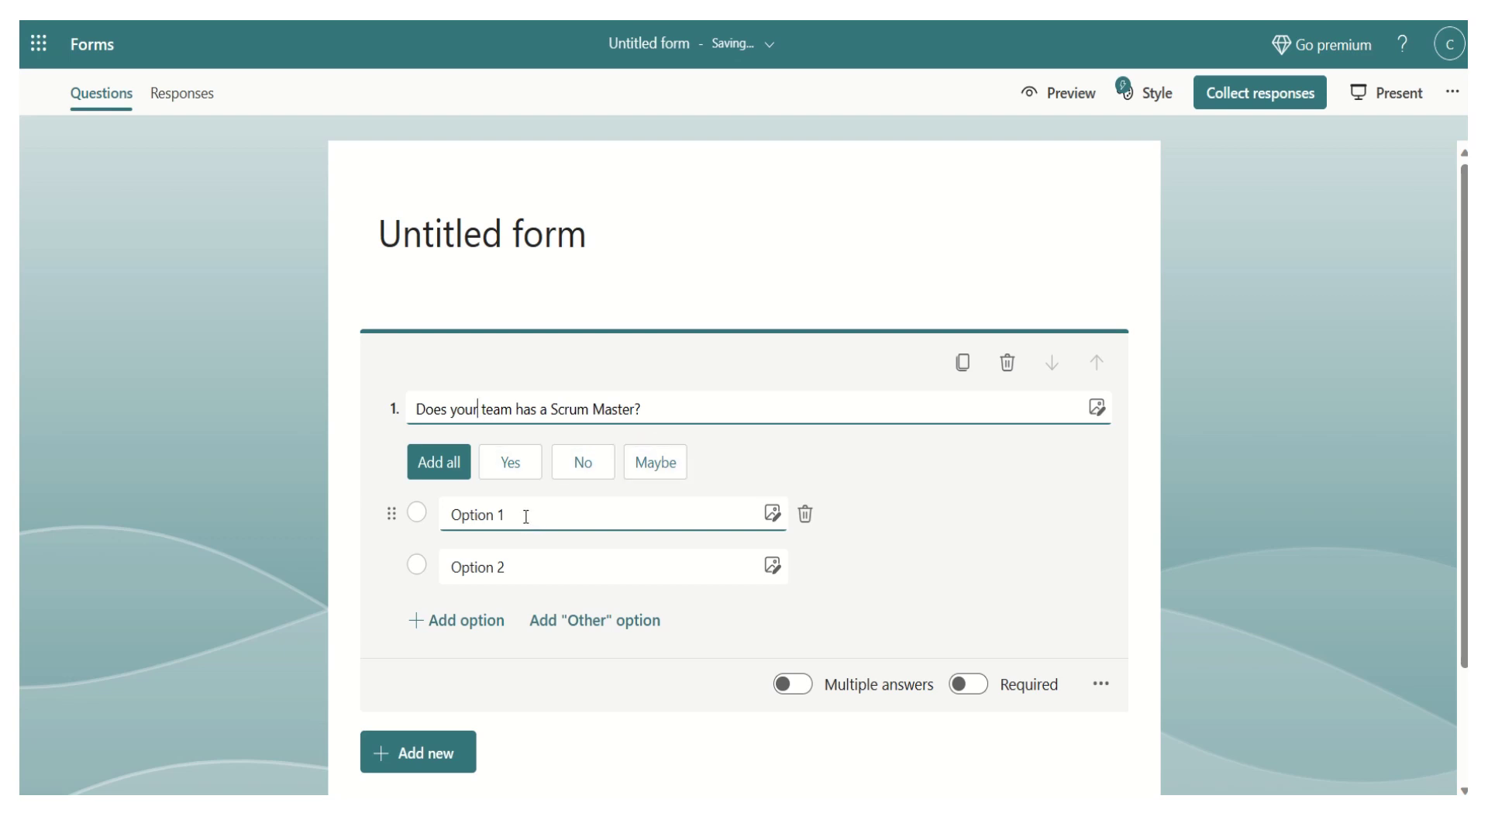
# - Set question 1's answer choices to Yes and No
pyautogui.click(522, 514)
pyautogui.click(511, 462)
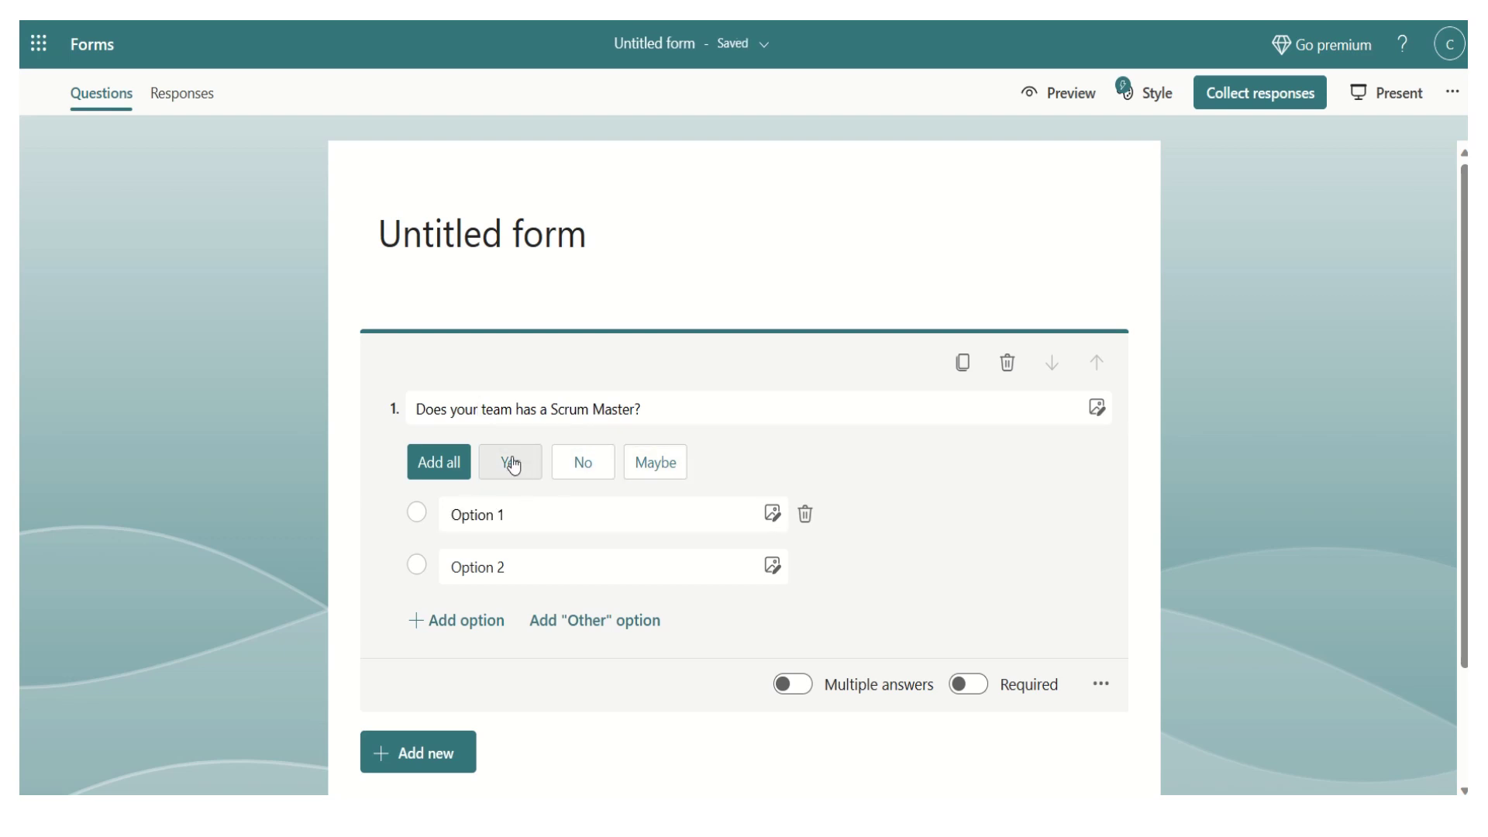
pyautogui.click(517, 555)
pyautogui.click(513, 468)
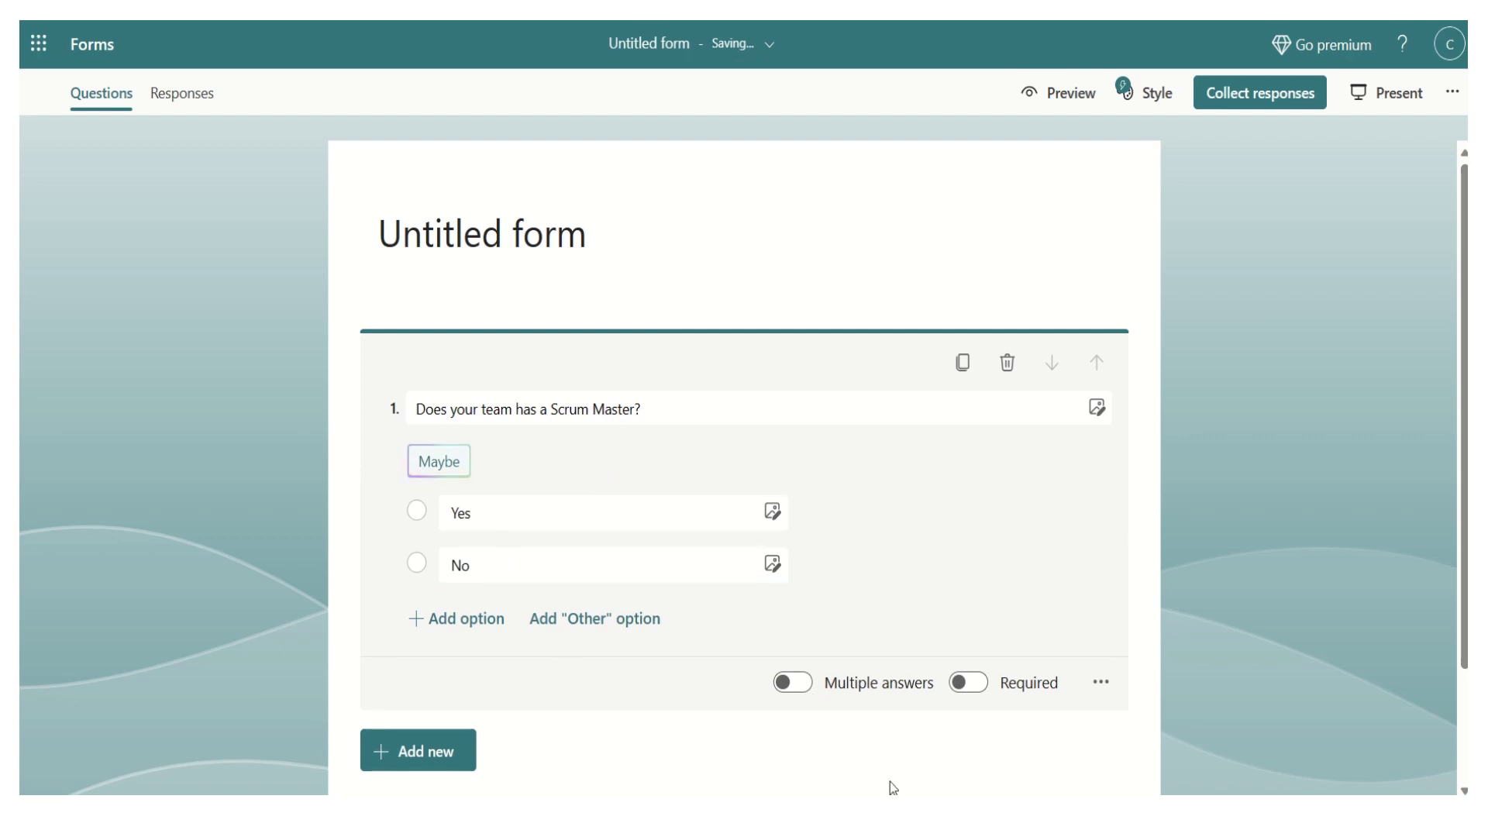
pyautogui.click(450, 763)
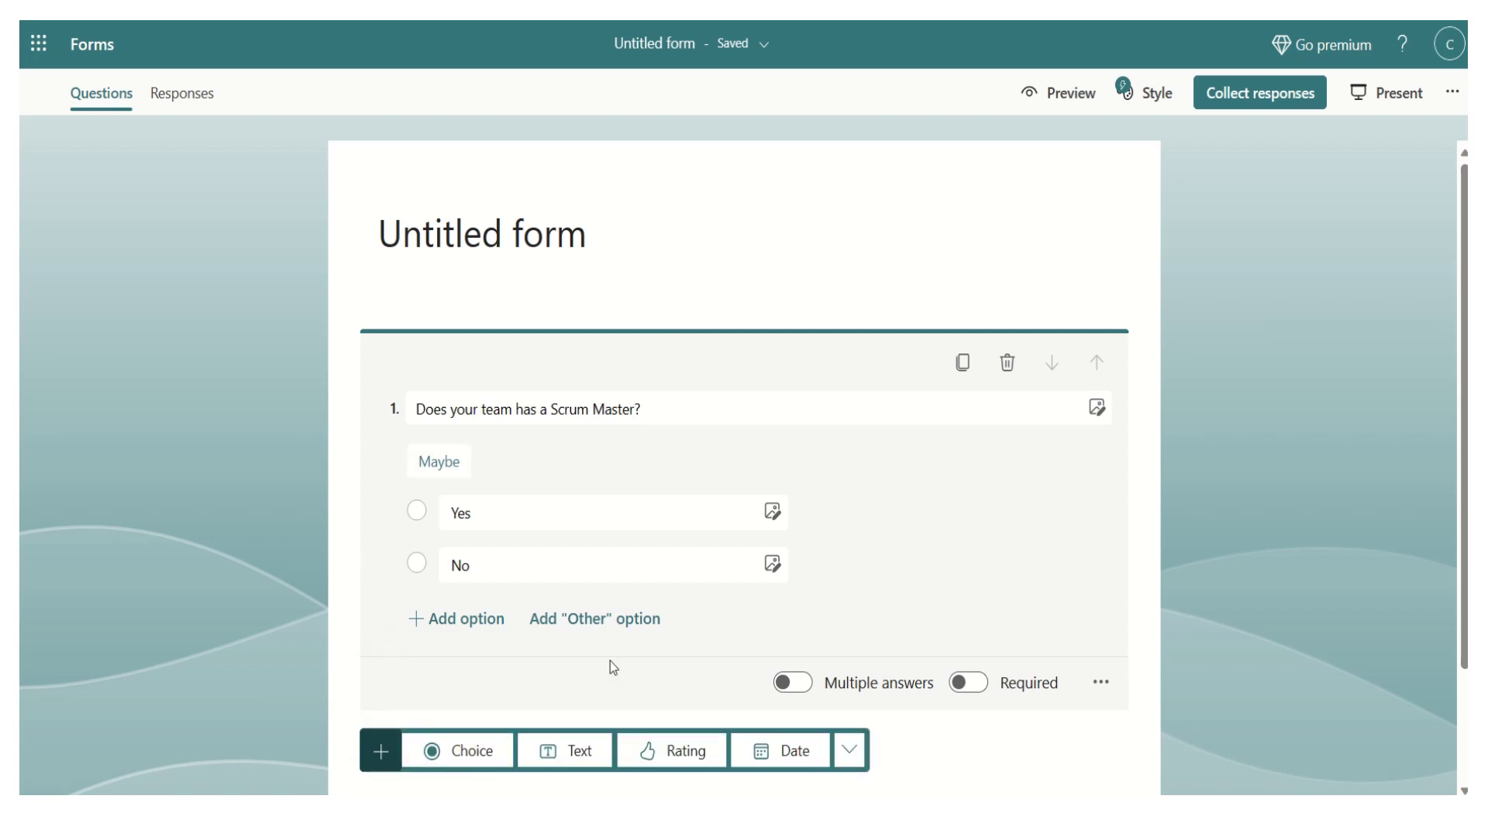
# - Add choice question 2, 'Does your team has a Product Owner?'
pyautogui.click(1451, 626)
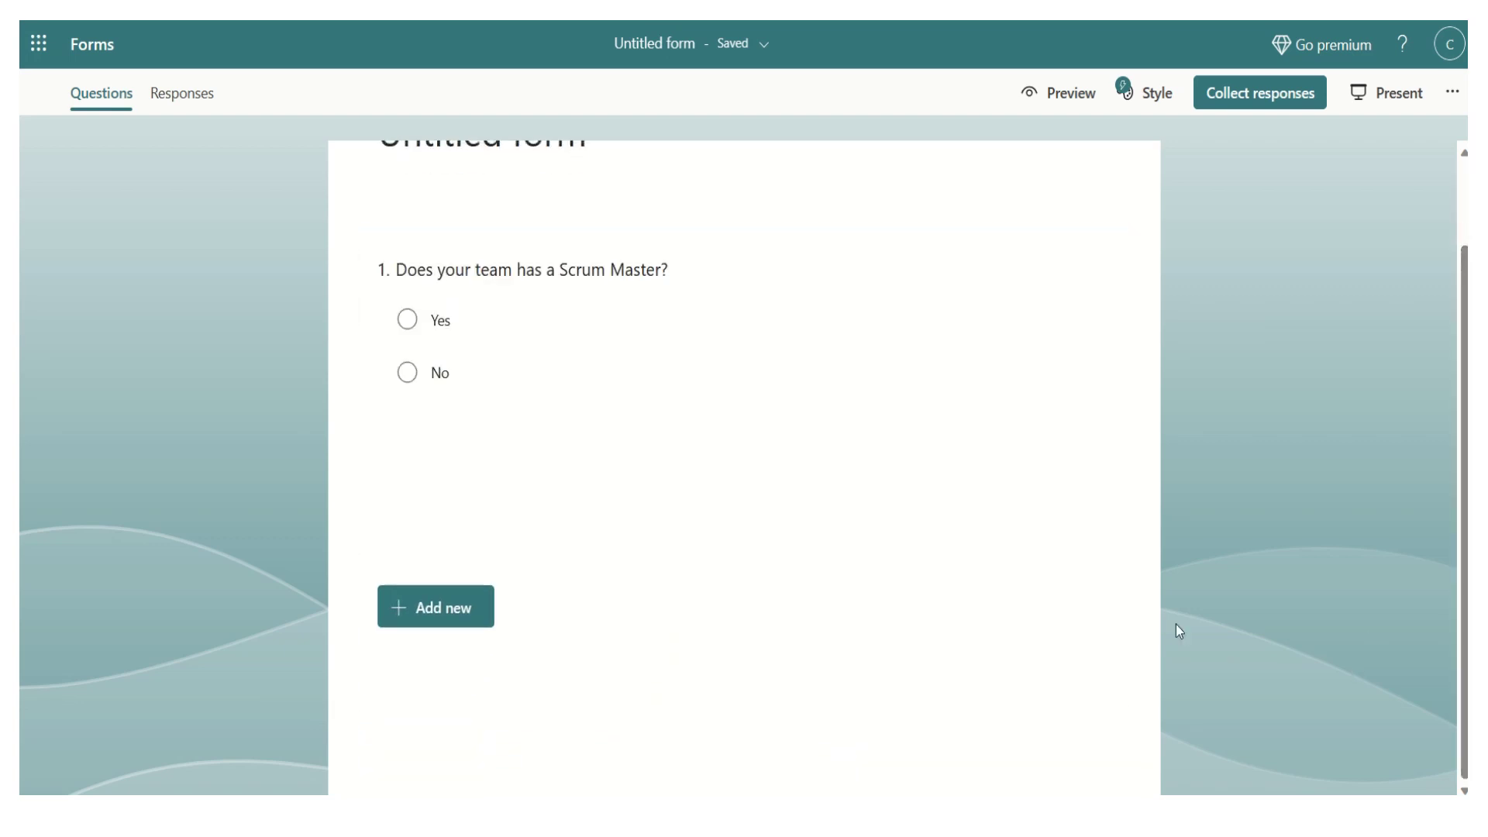
pyautogui.click(470, 572)
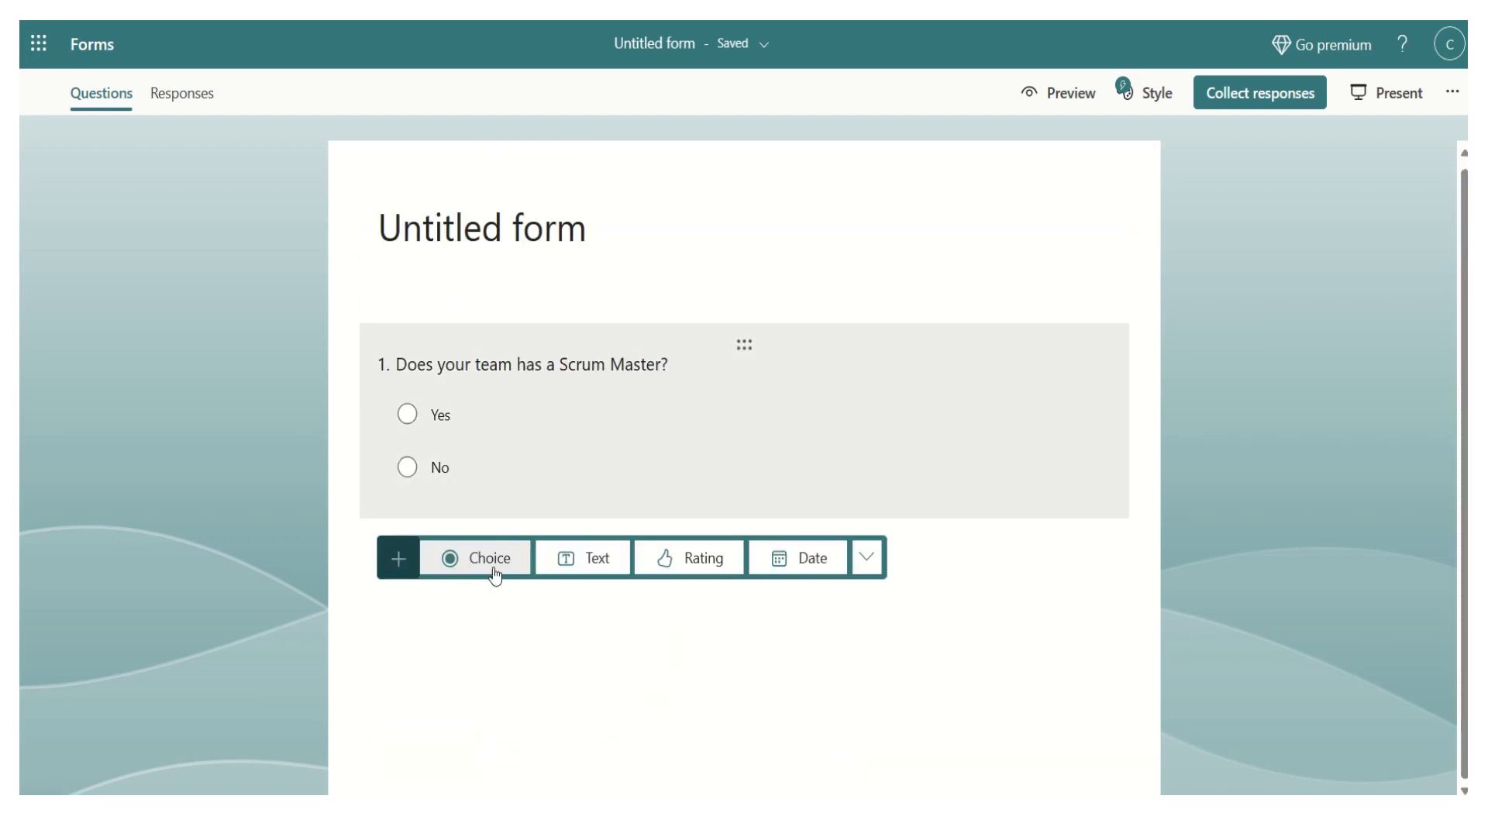
pyautogui.click(489, 570)
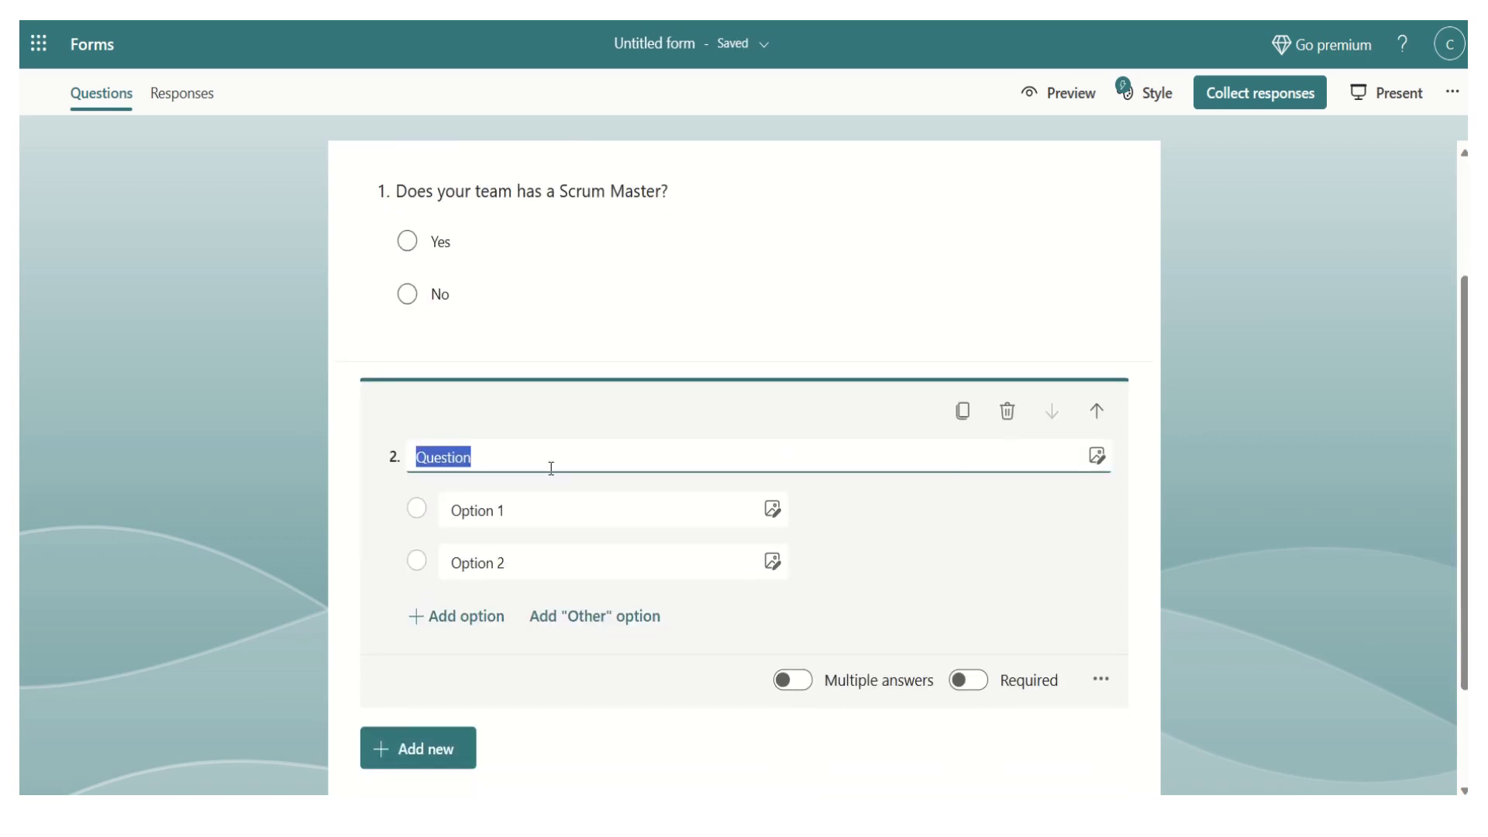
pyautogui.write('Does yout')
pyautogui.press('BackSpace')
pyautogui.write('r')
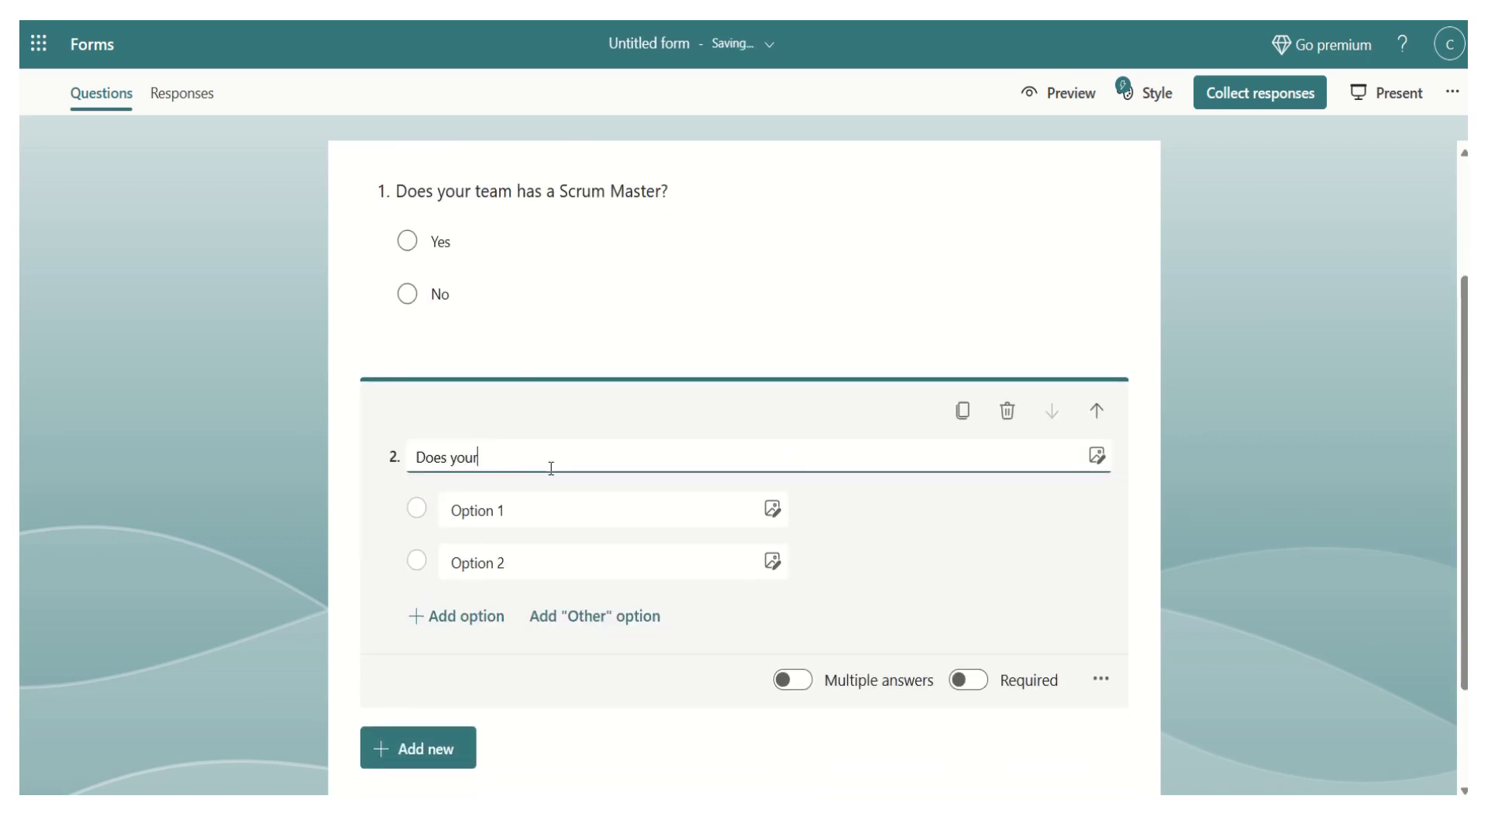
pyautogui.write(' team has a')
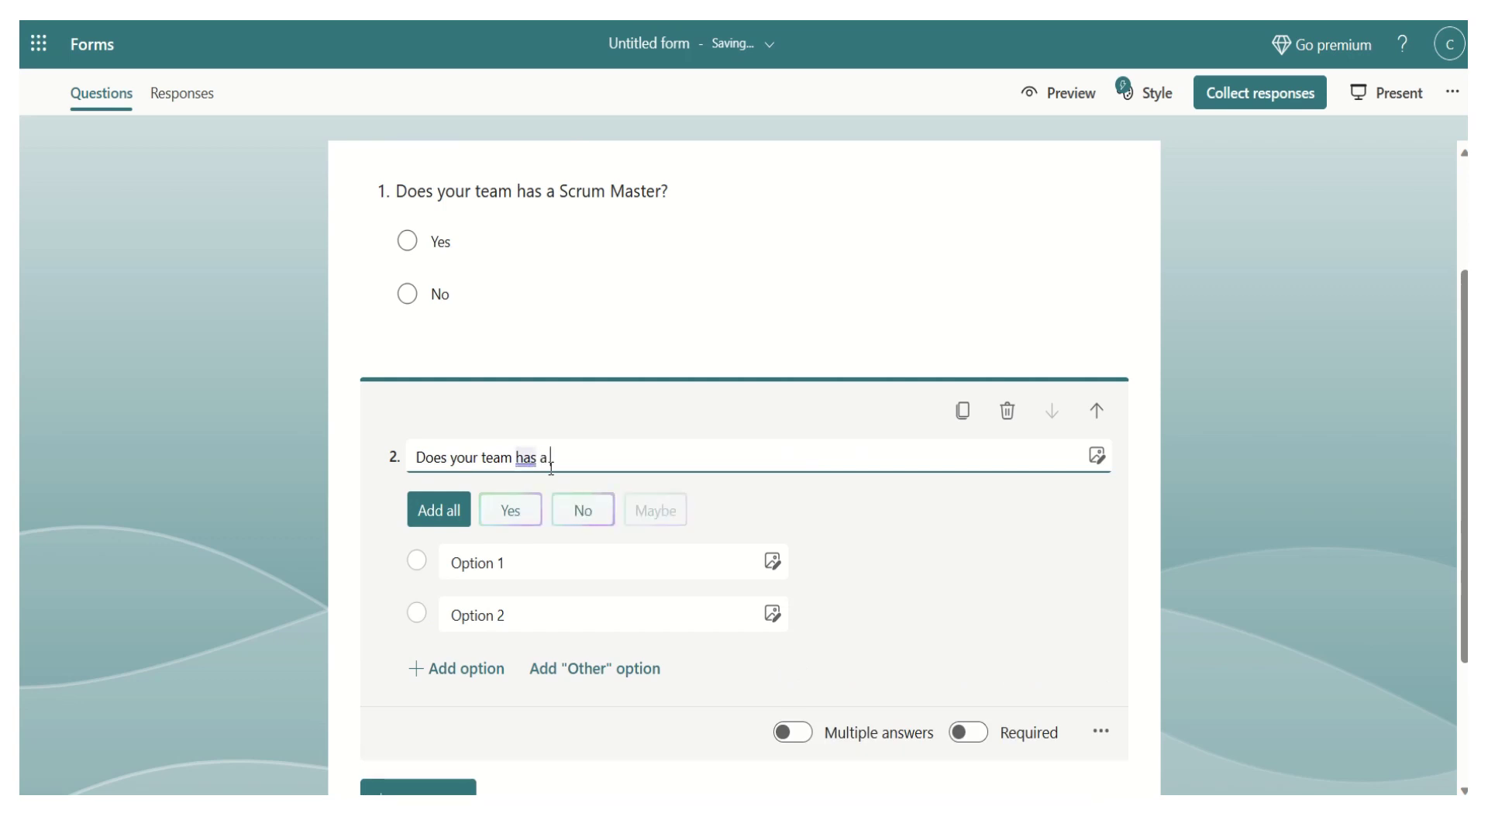
pyautogui.write(' Product ')
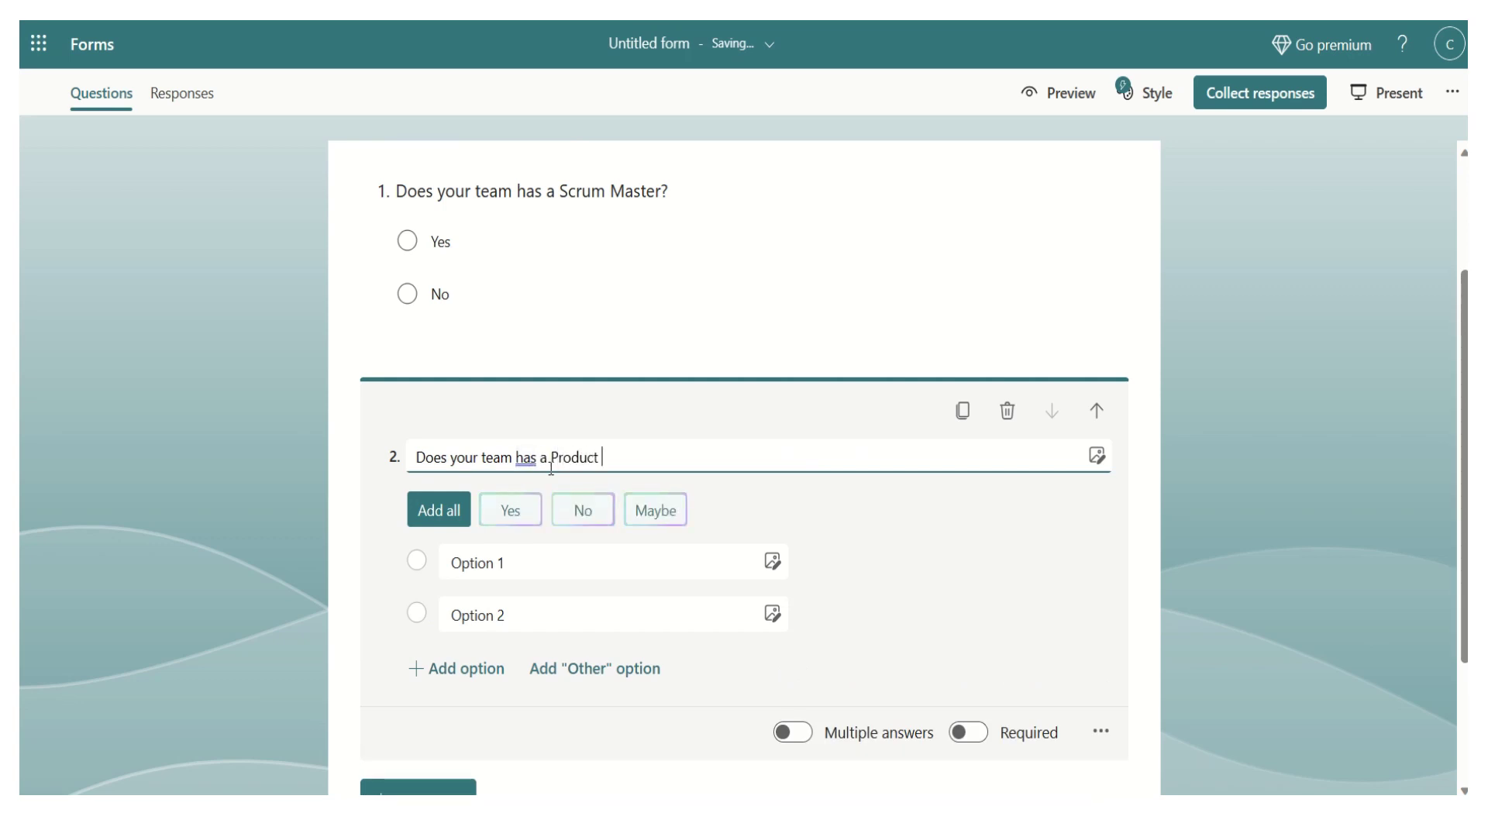
pyautogui.write('Owner?')
# - Give question 2 the answers Yes and No, then add a blank third choice question
pyautogui.click(538, 565)
pyautogui.click(512, 512)
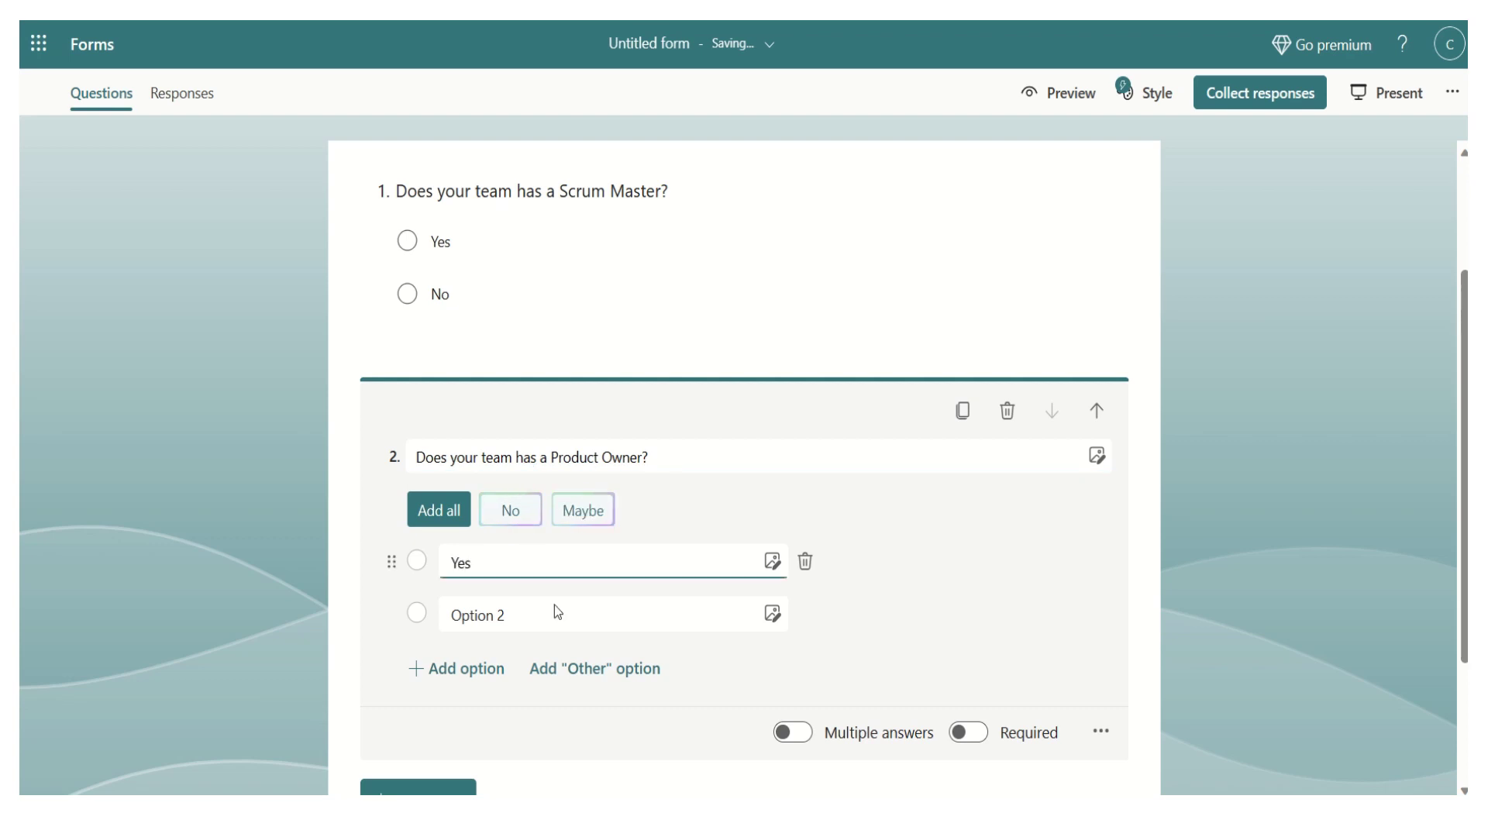
pyautogui.click(555, 609)
pyautogui.click(516, 523)
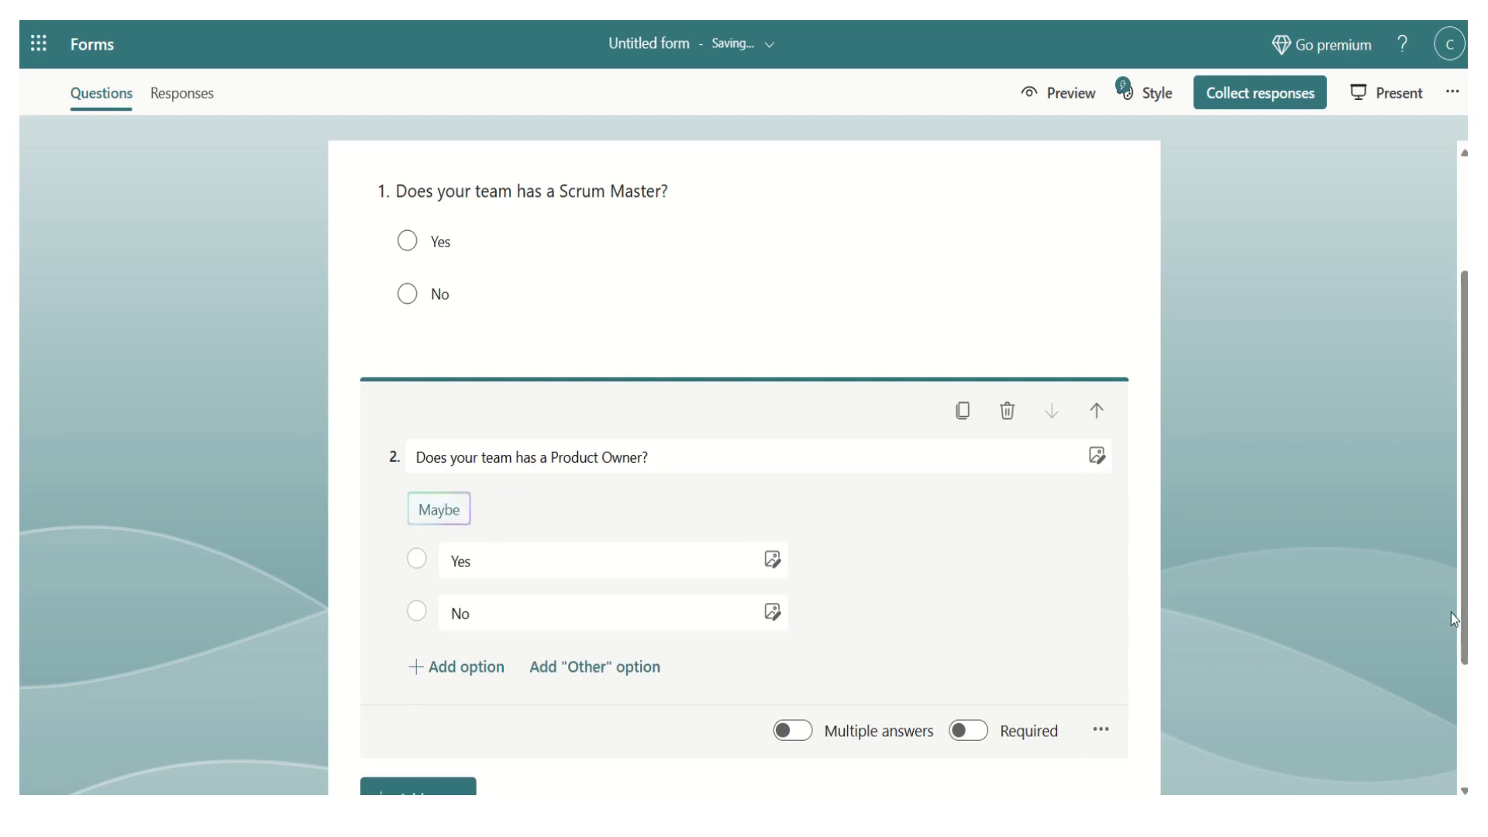
pyautogui.scroll(-3, 587, 684)
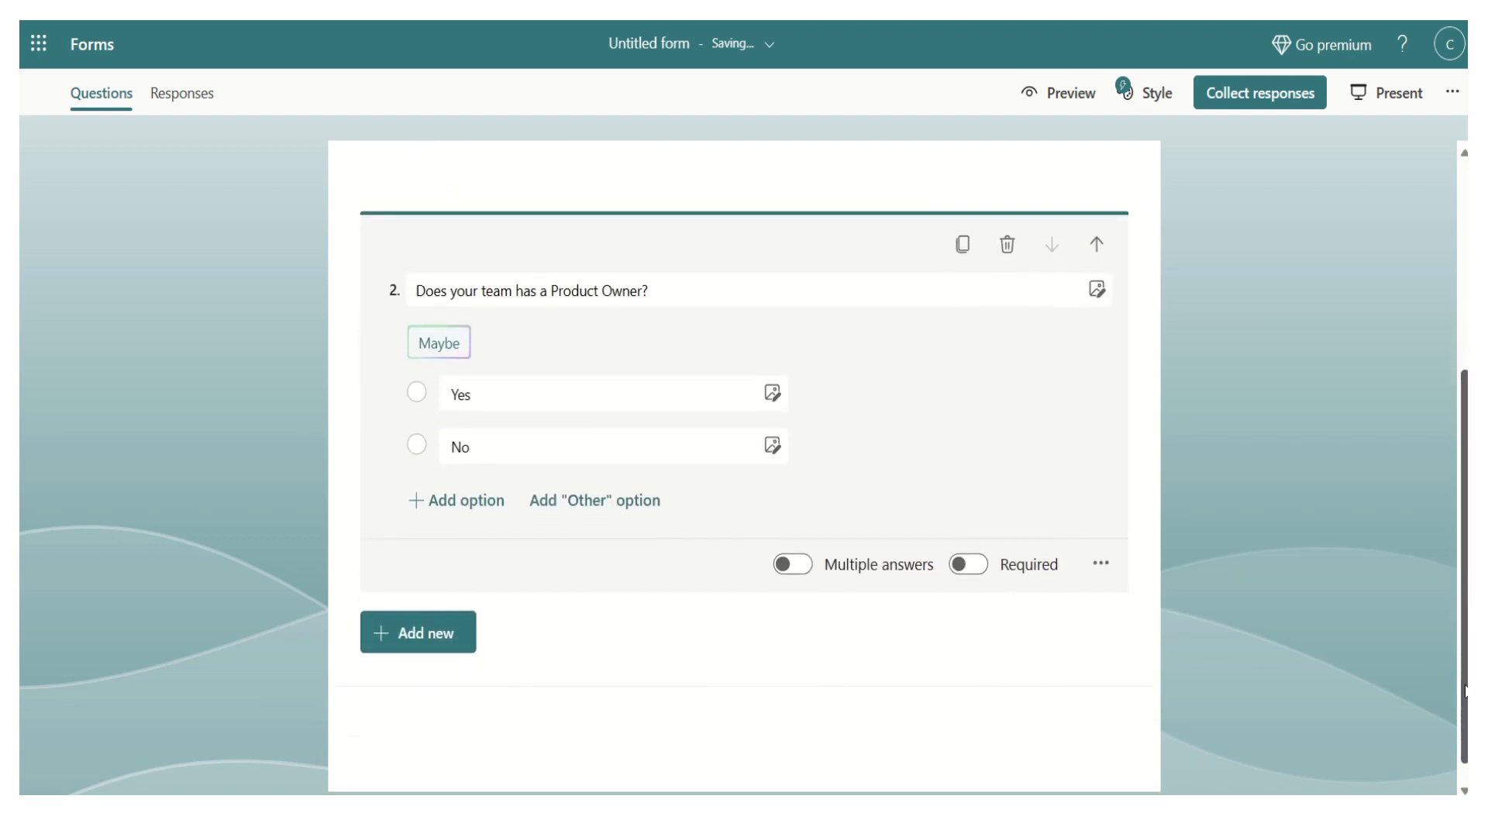
pyautogui.click(587, 684)
pyautogui.click(481, 629)
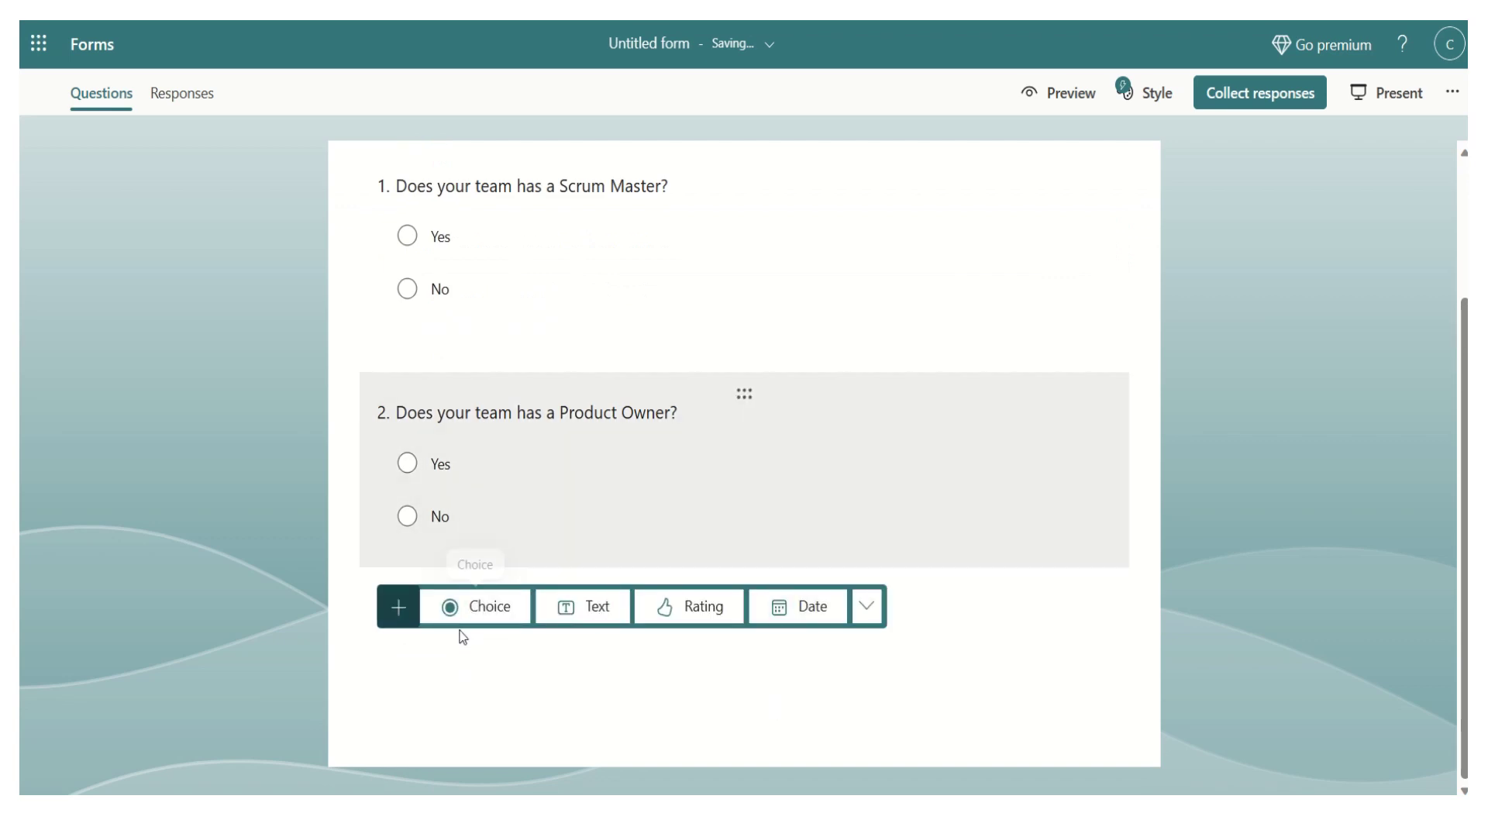
pyautogui.click(488, 616)
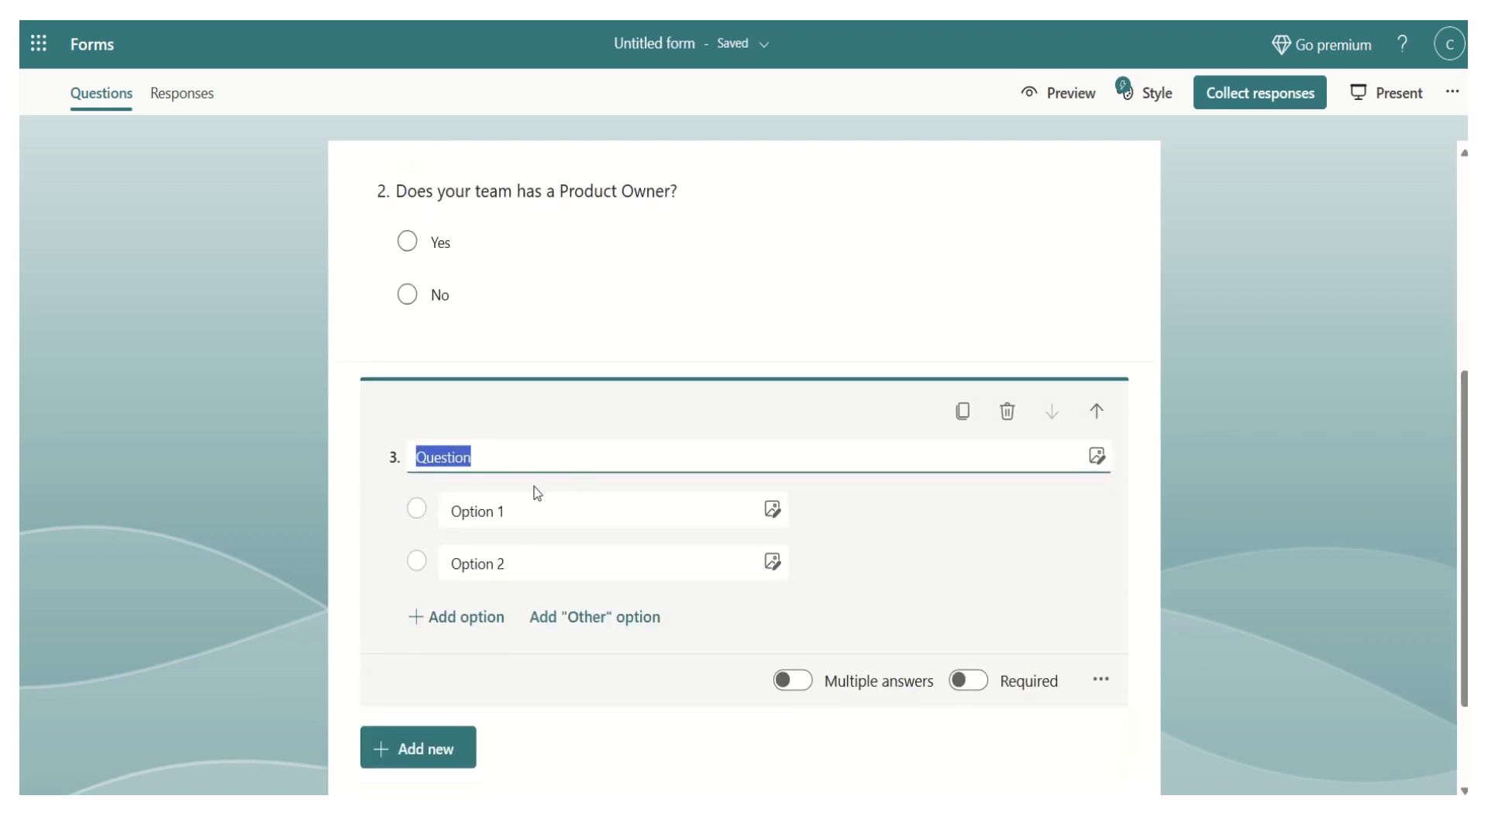
# - Title question 3 'Is your team doing Daily Scrum meeting on consistent basis?' with Yes, No and Other answers
pyautogui.write('Is your team ')
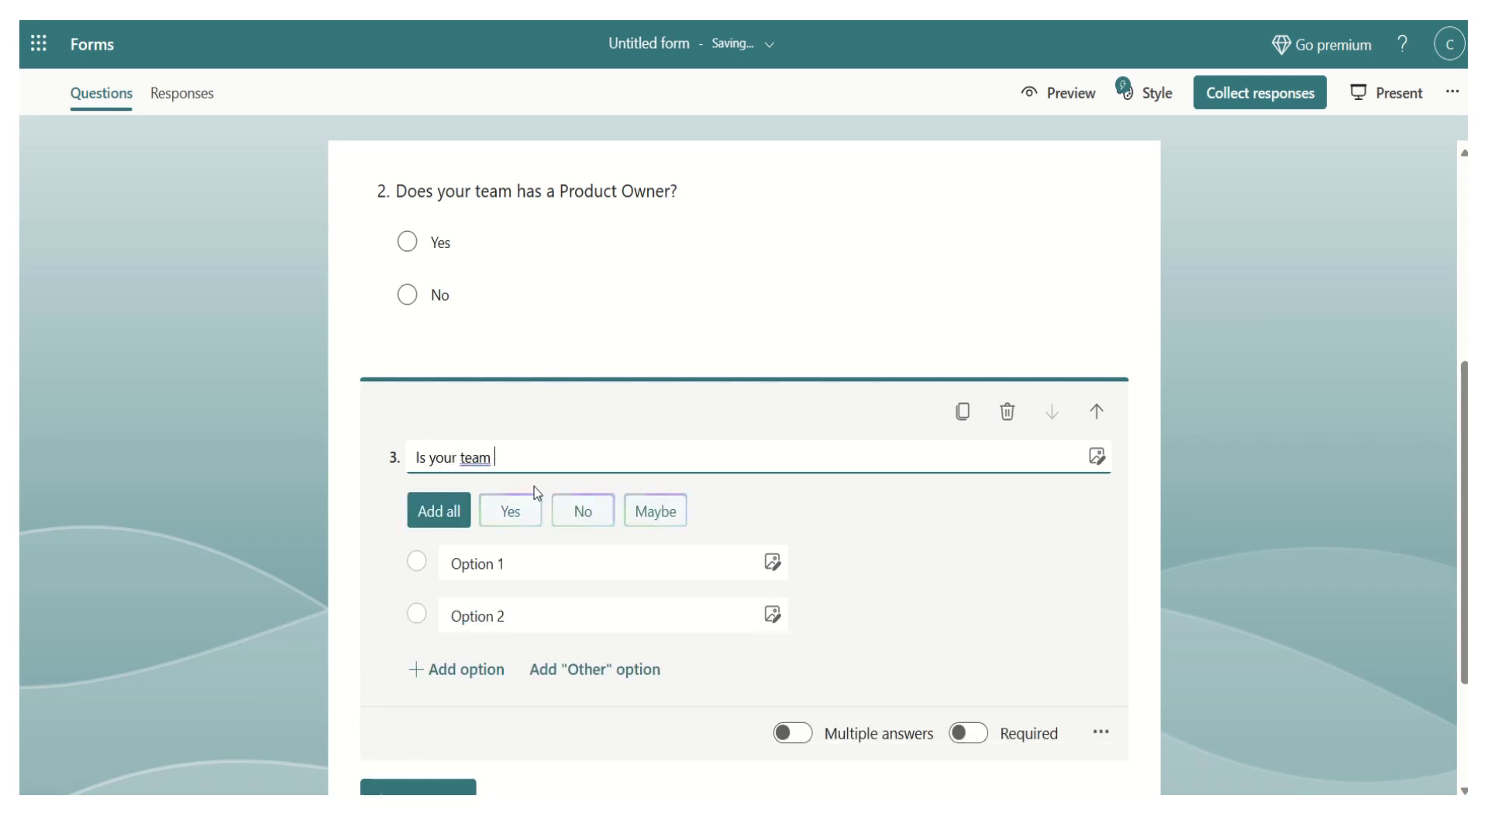
pyautogui.write('doing Daily Scrum ')
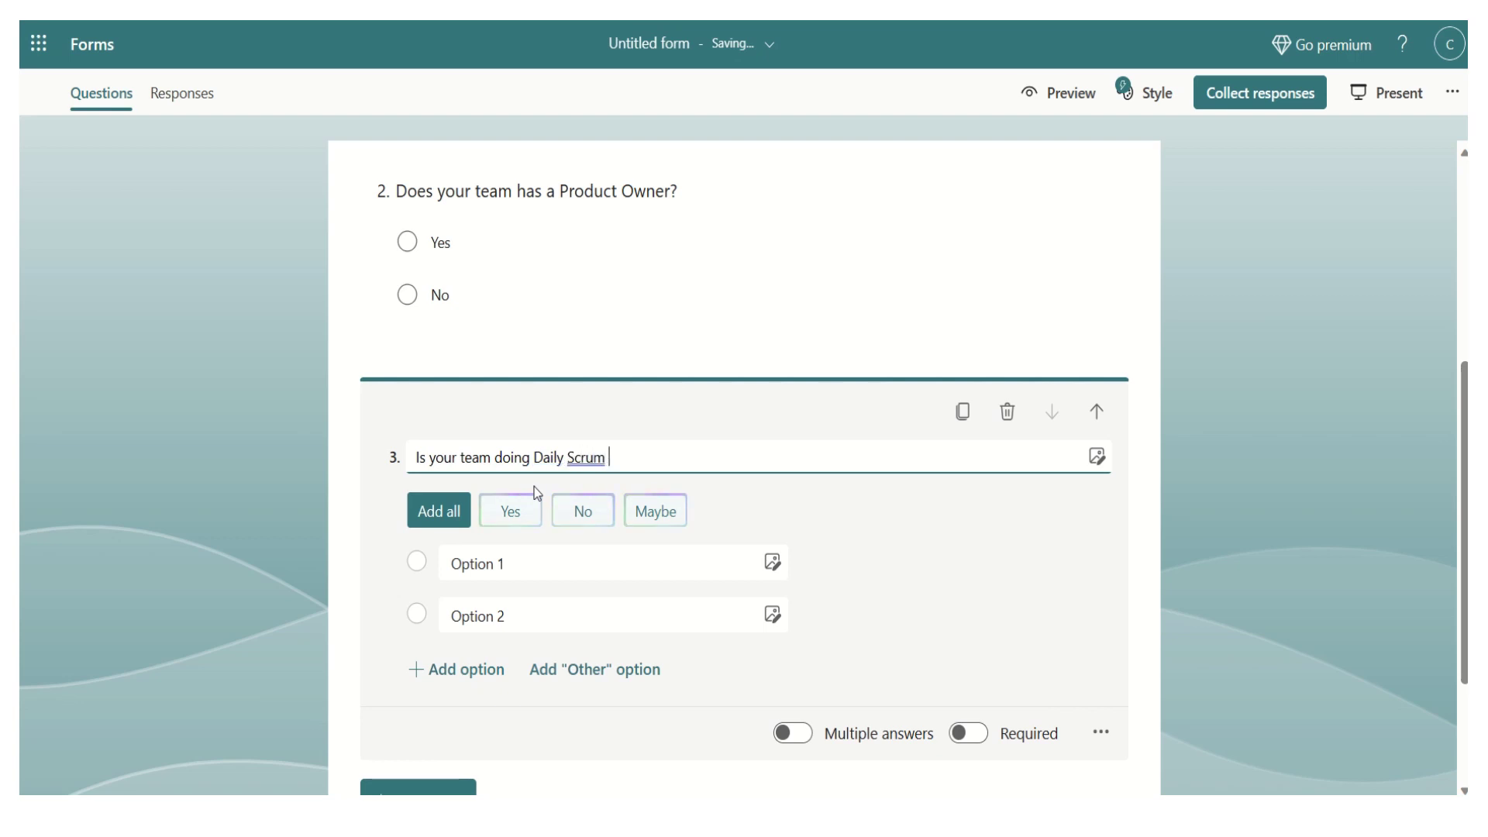
pyautogui.write('meeting on cons')
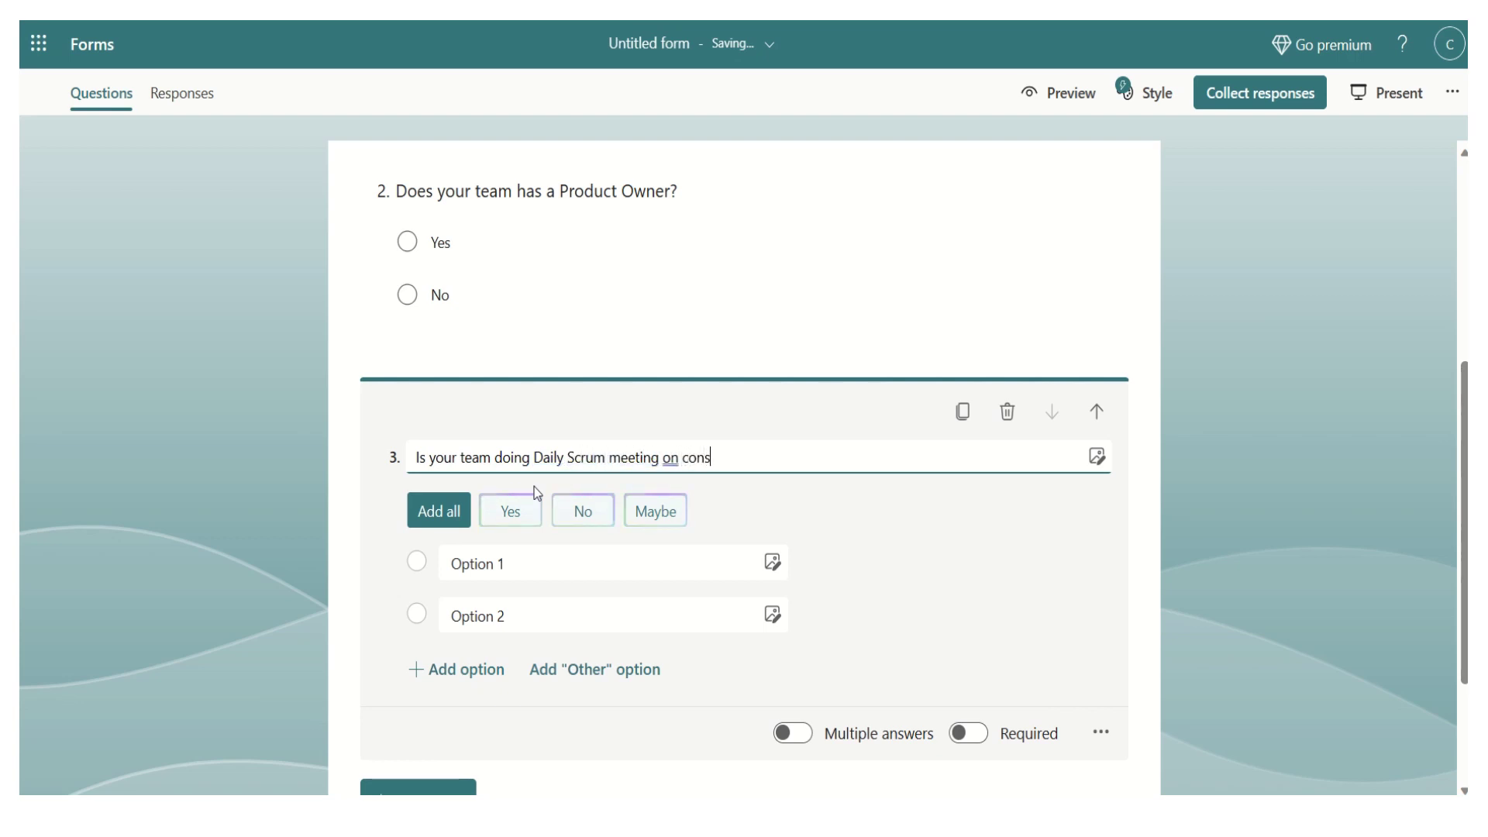
pyautogui.write('istent basis?')
pyautogui.click(565, 568)
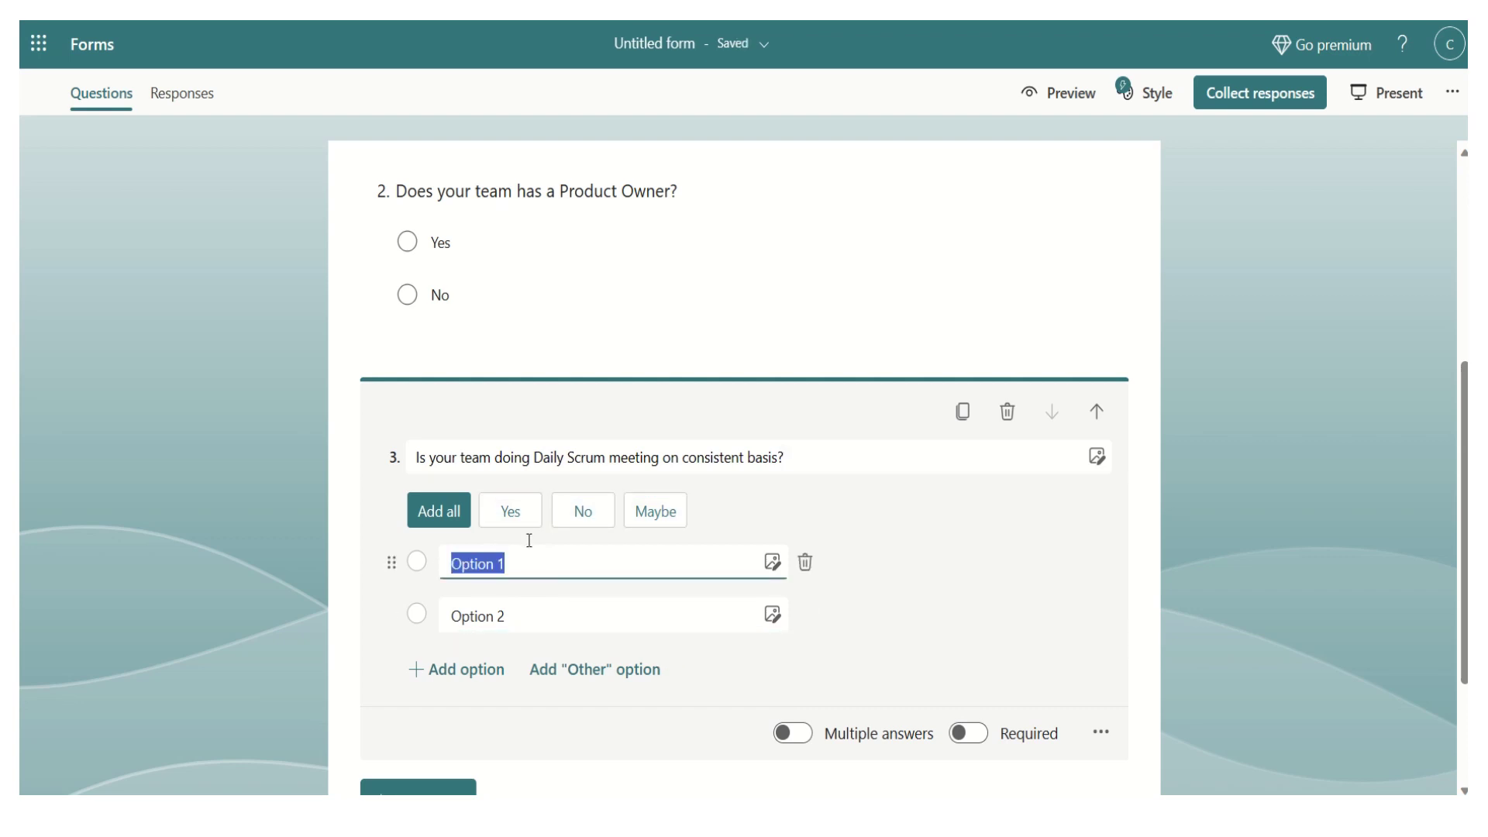
pyautogui.click(520, 513)
pyautogui.click(513, 508)
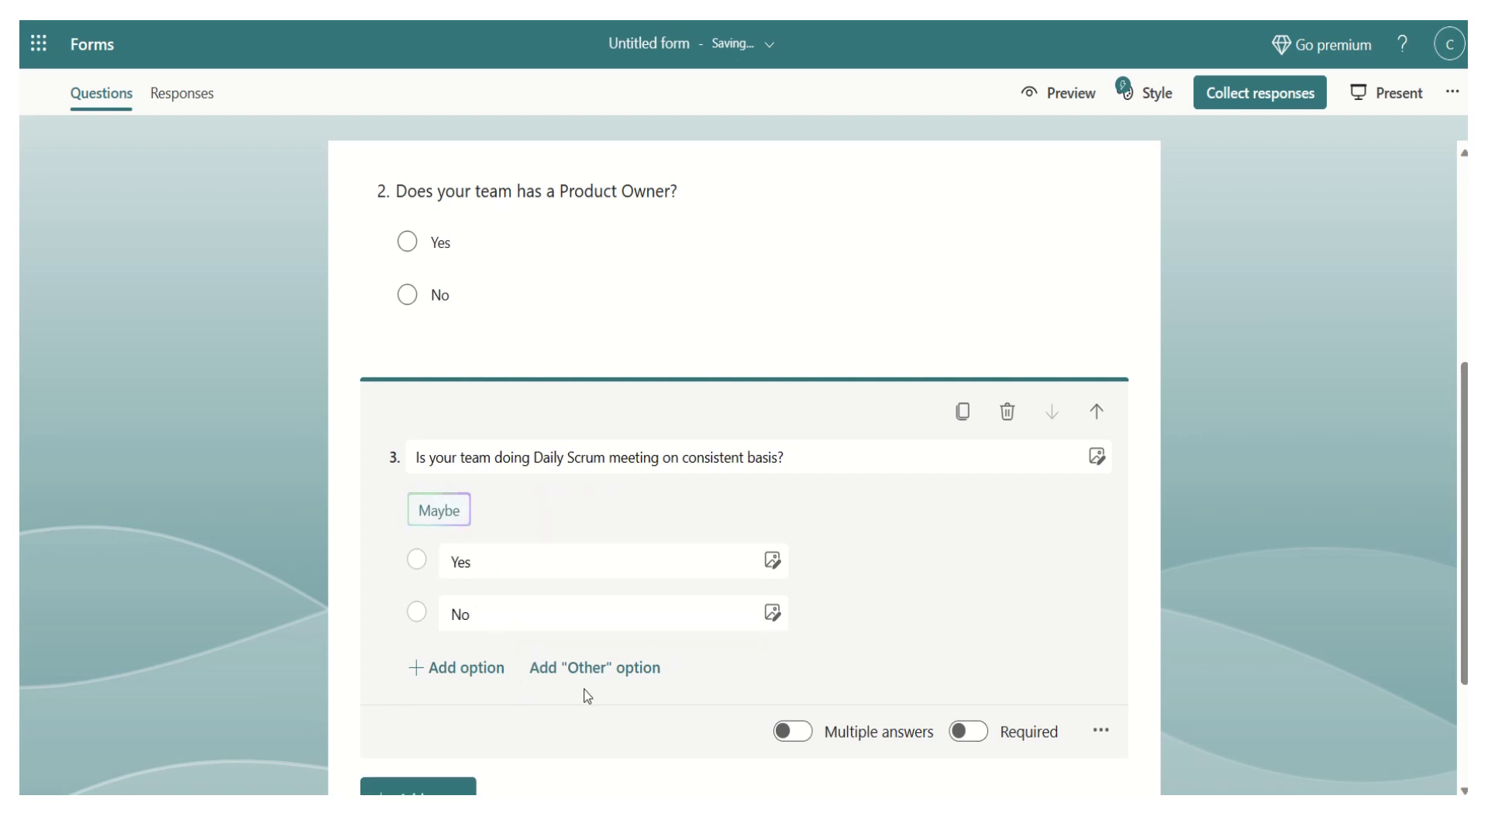
pyautogui.click(585, 668)
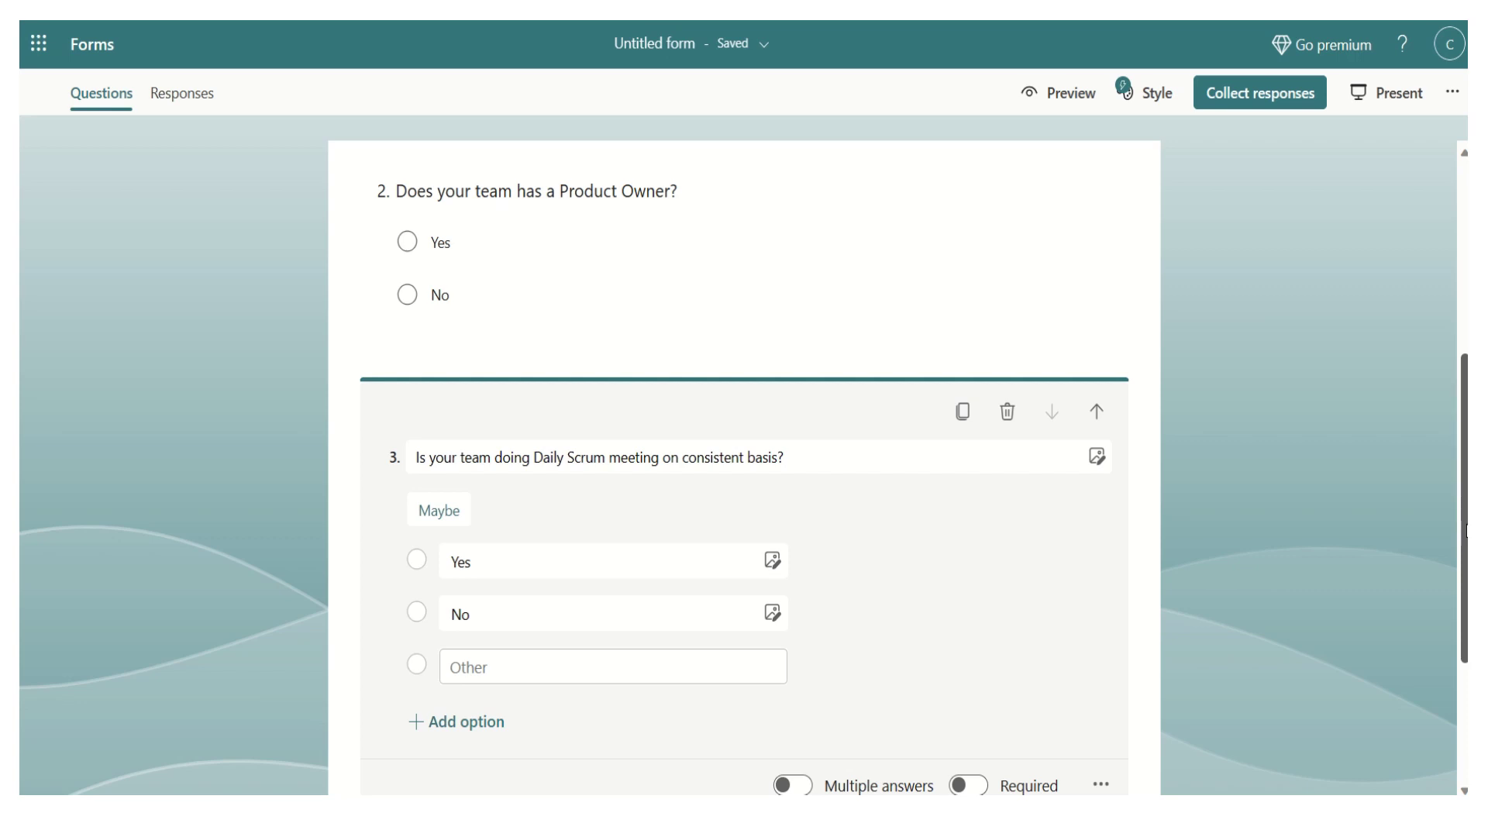
pyautogui.moveTo(1465, 531); pyautogui.dragTo(1465, 612)
pyautogui.click(560, 672)
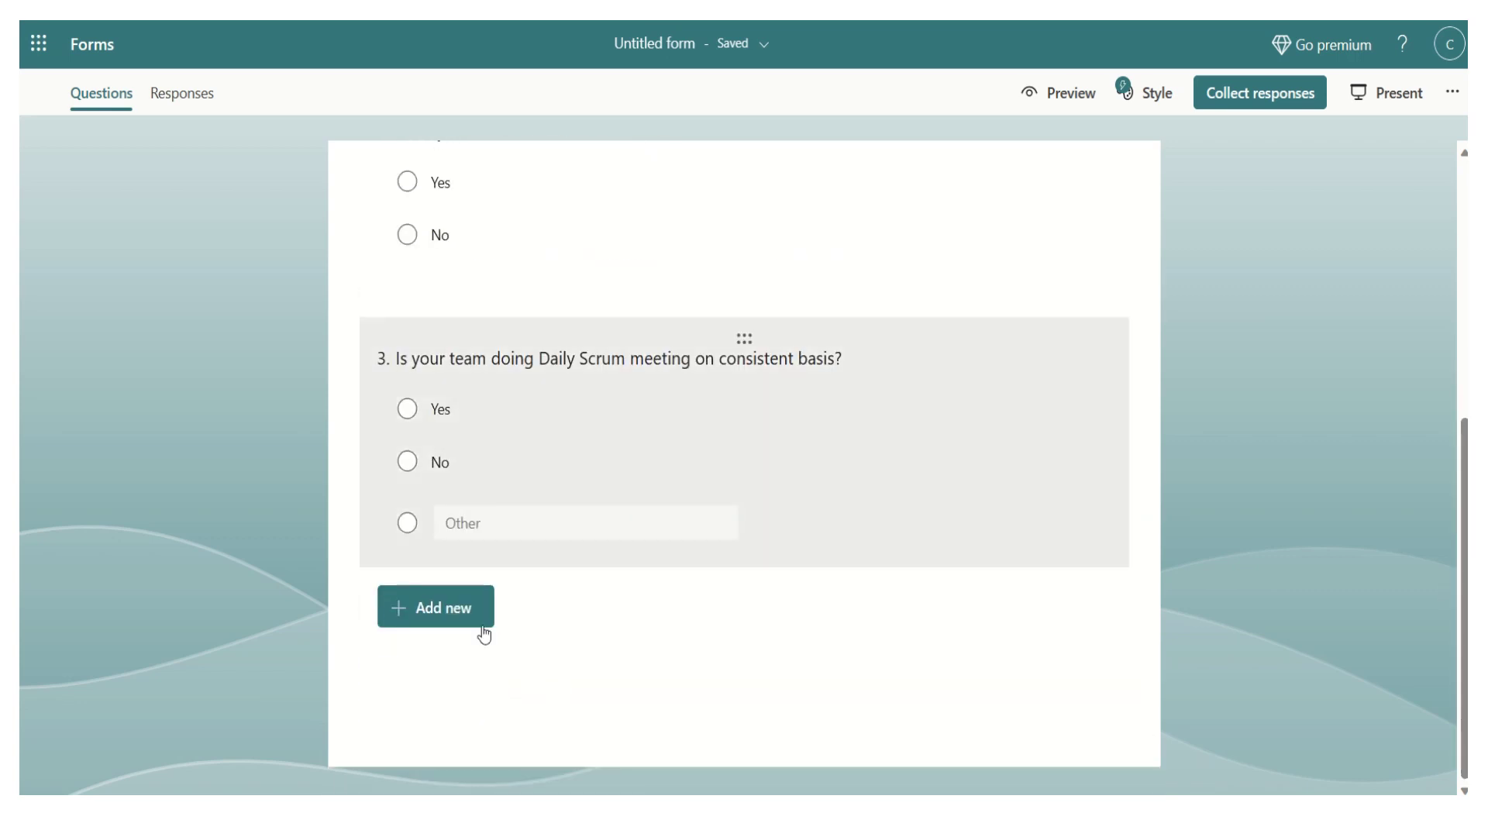
pyautogui.click(481, 618)
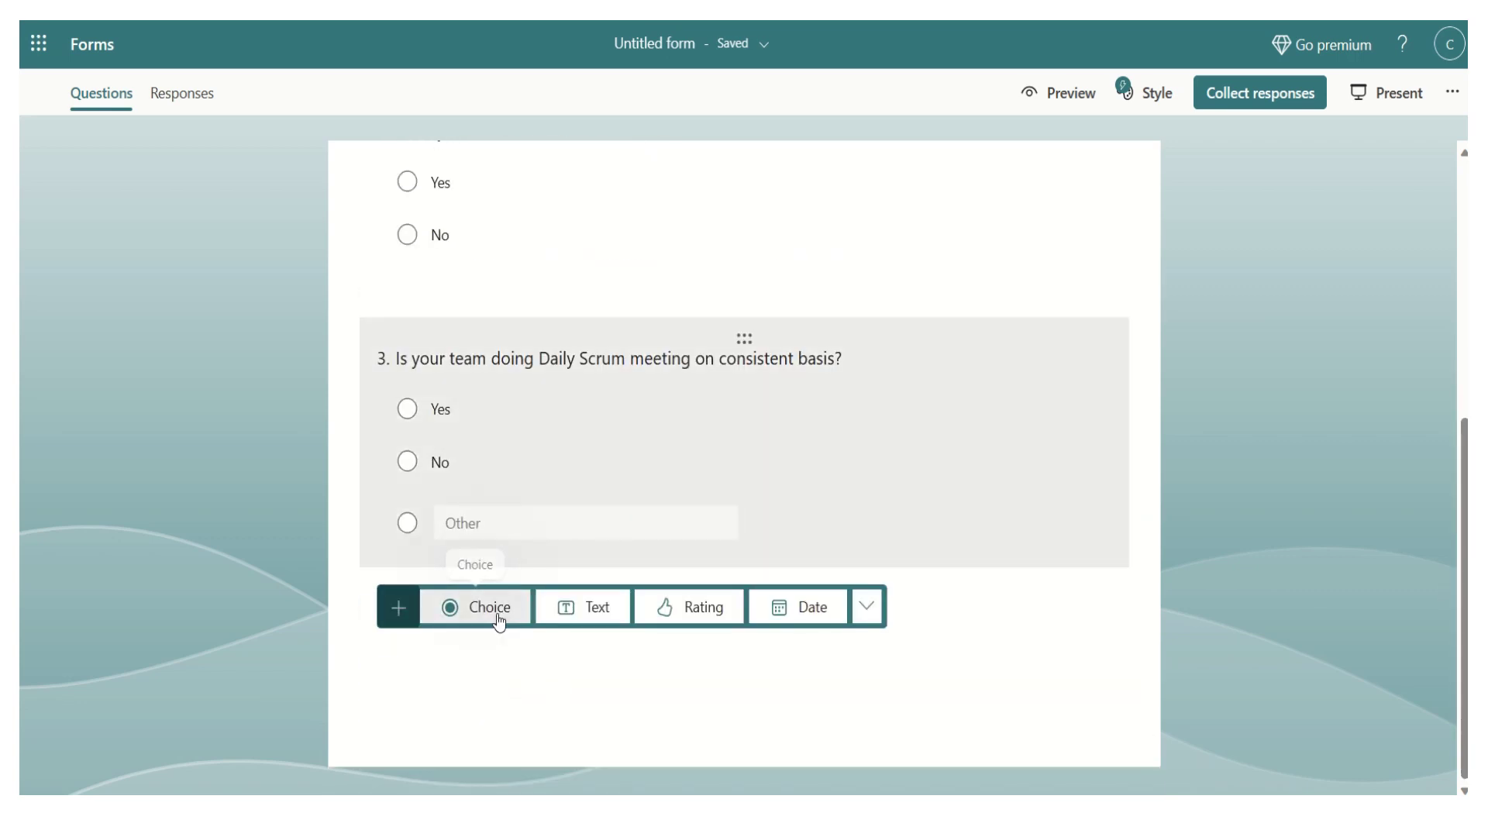
# - Add choice question 4, 'Is PO owning the Product backlog?', with Yes, No and Other answers
pyautogui.click(496, 612)
pyautogui.write('Is PO')
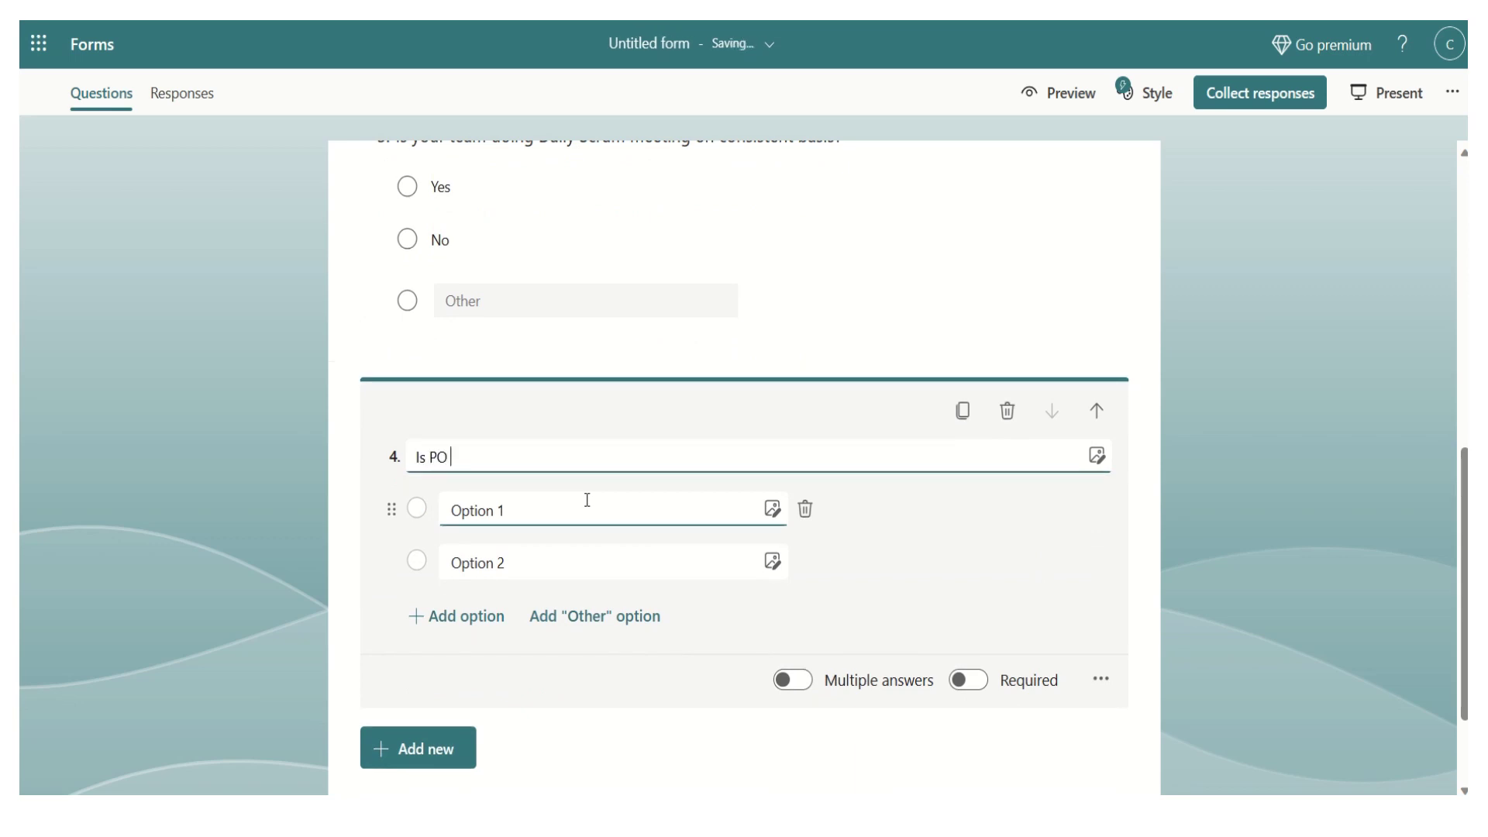
pyautogui.write(' owning the Product')
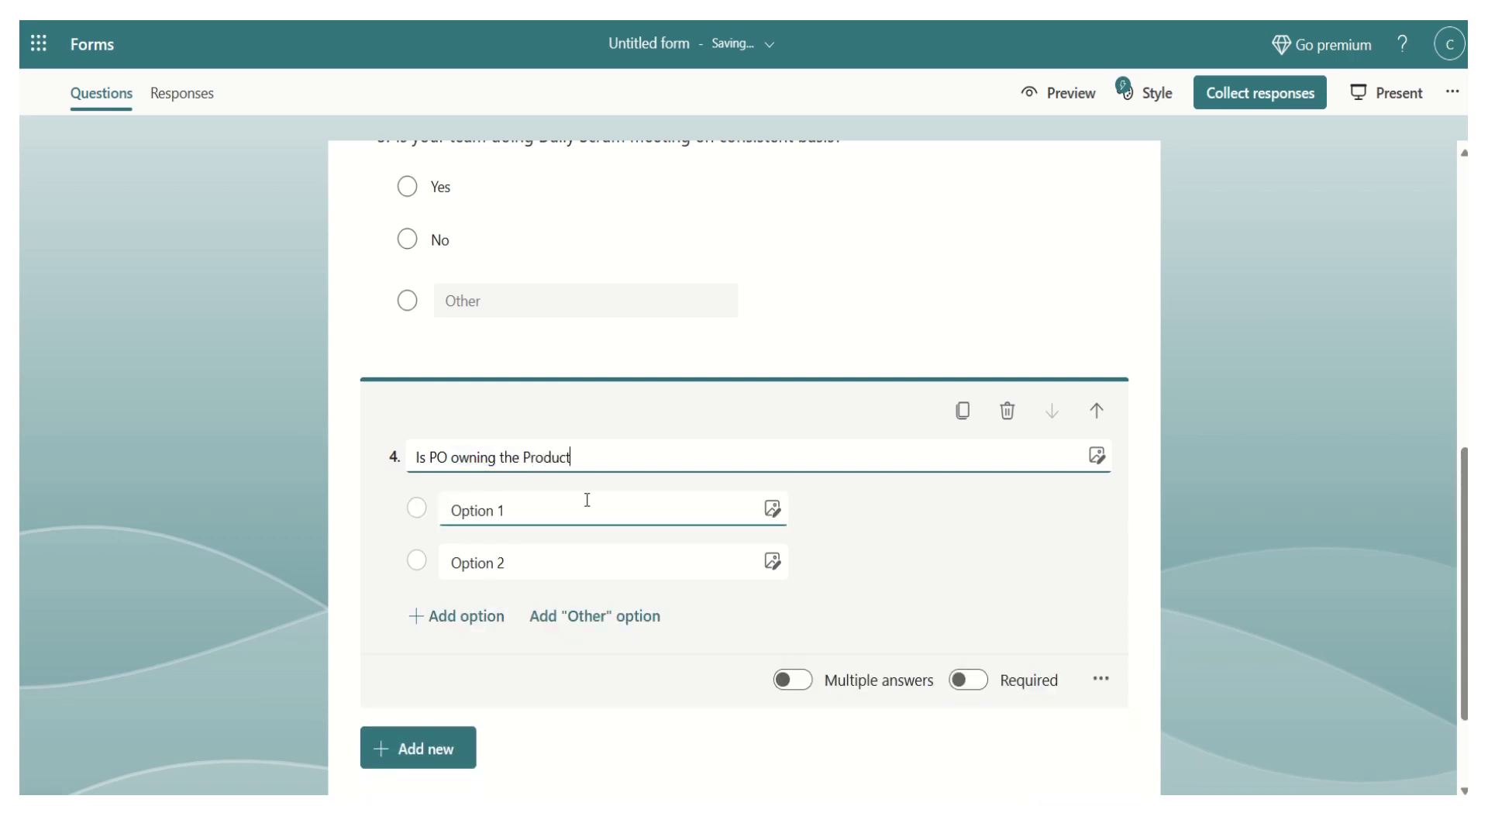
pyautogui.write(' backlog')
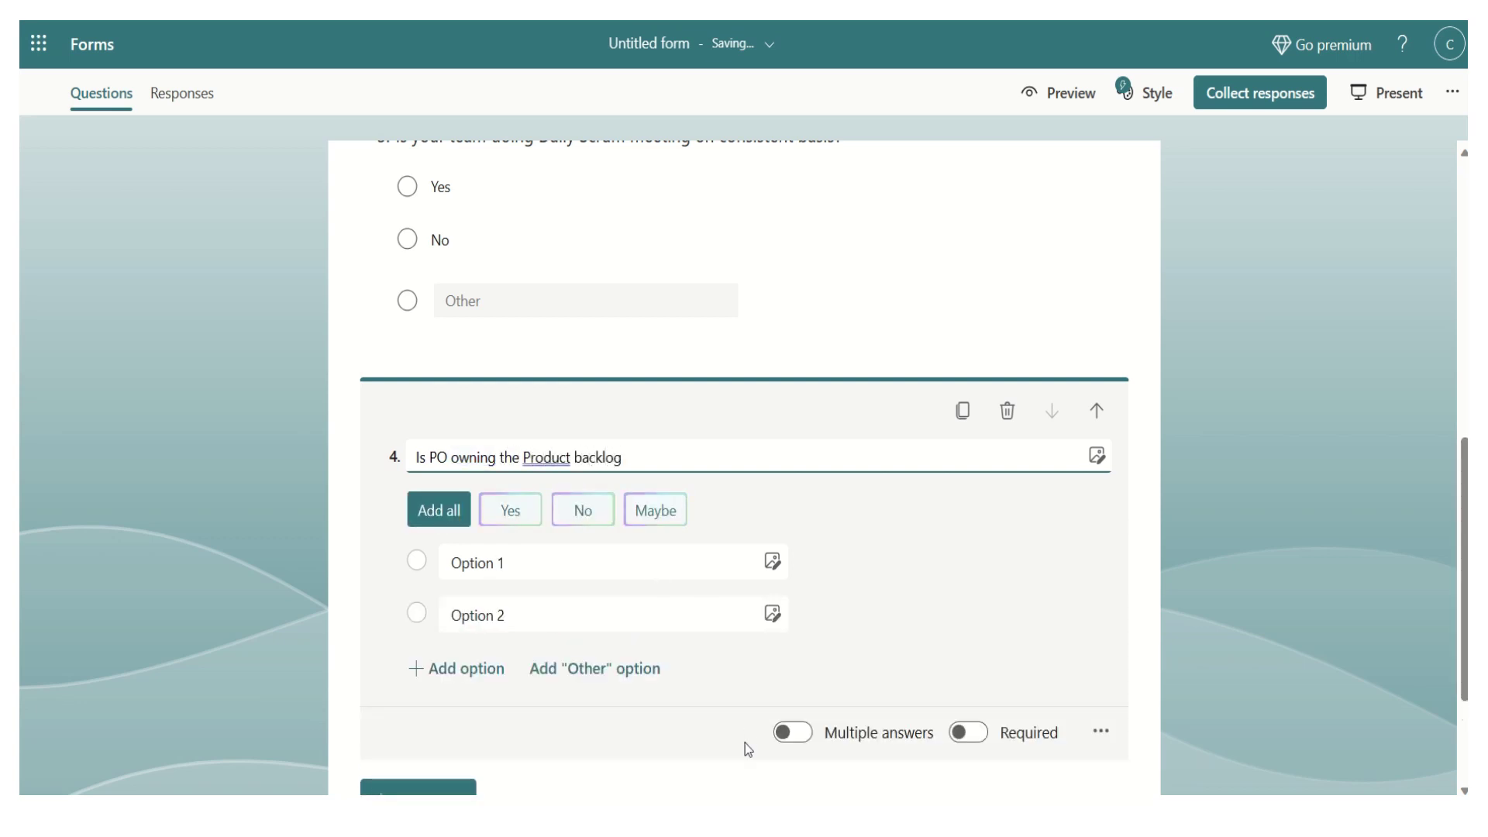
pyautogui.write('?')
pyautogui.click(542, 569)
pyautogui.click(509, 509)
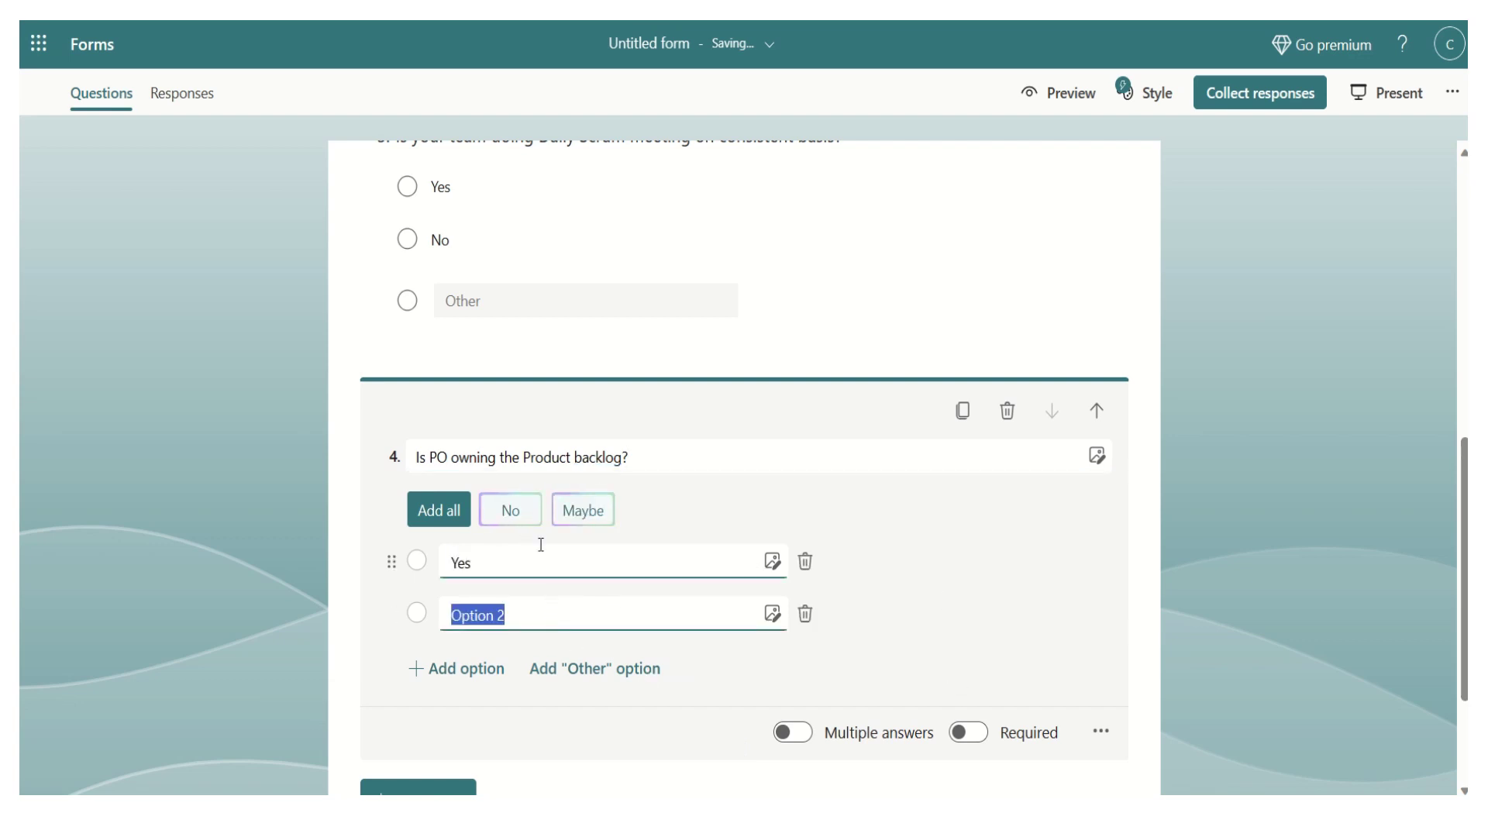
pyautogui.click(509, 509)
pyautogui.click(590, 668)
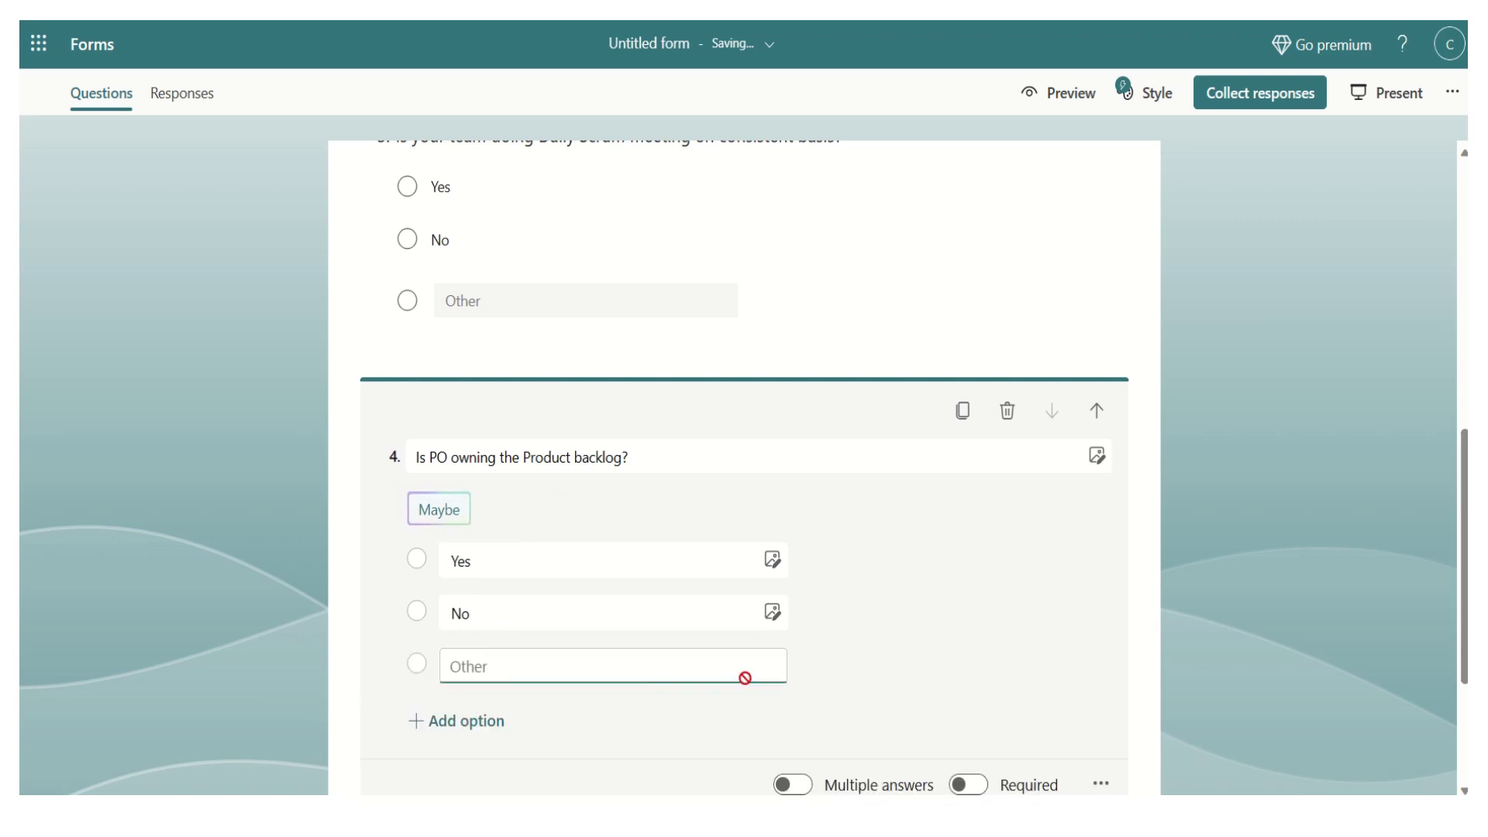
pyautogui.moveTo(1463, 523); pyautogui.dragTo(1462, 599)
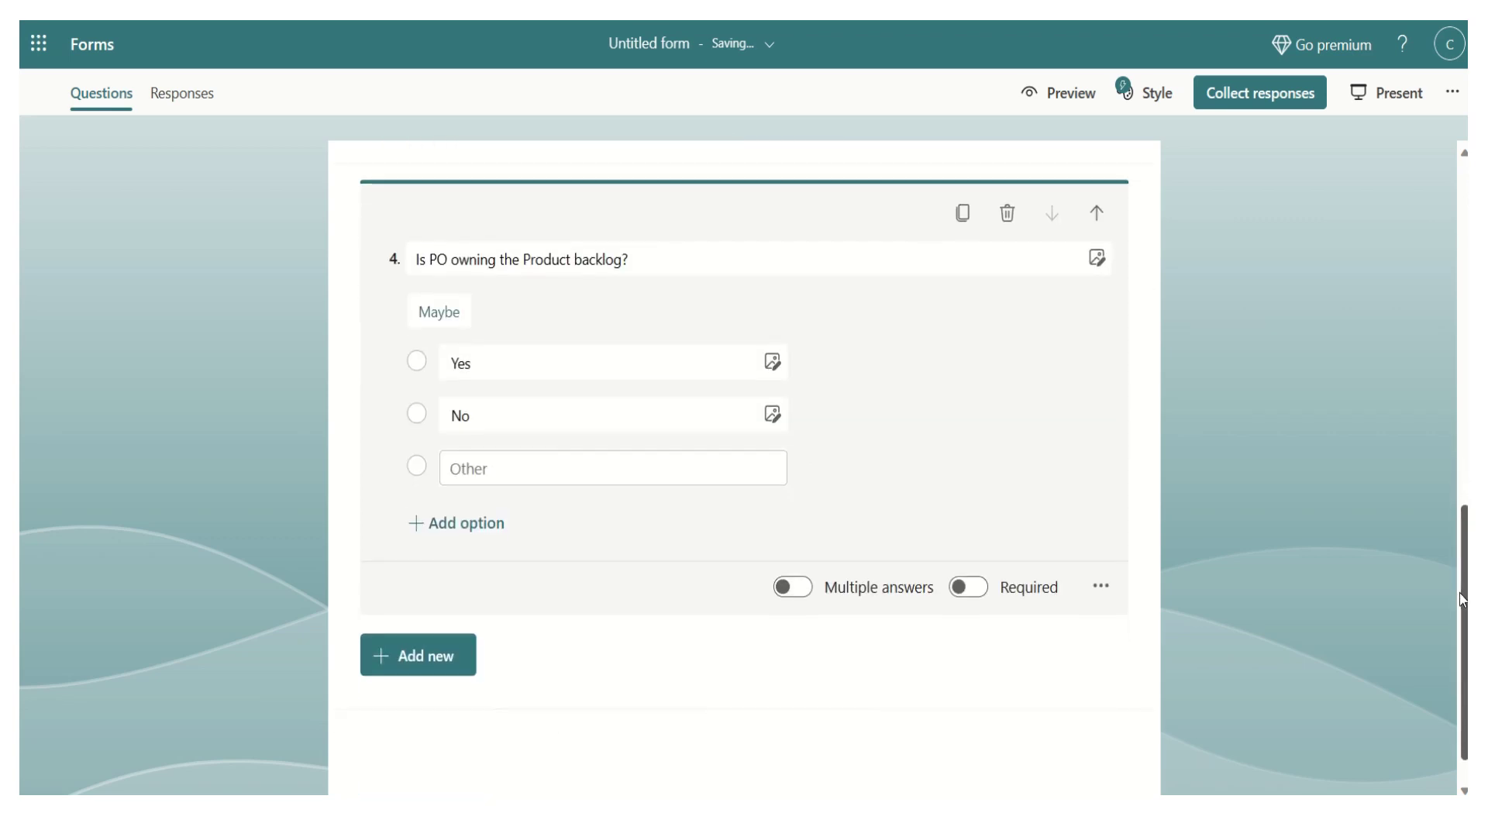
pyautogui.click(465, 613)
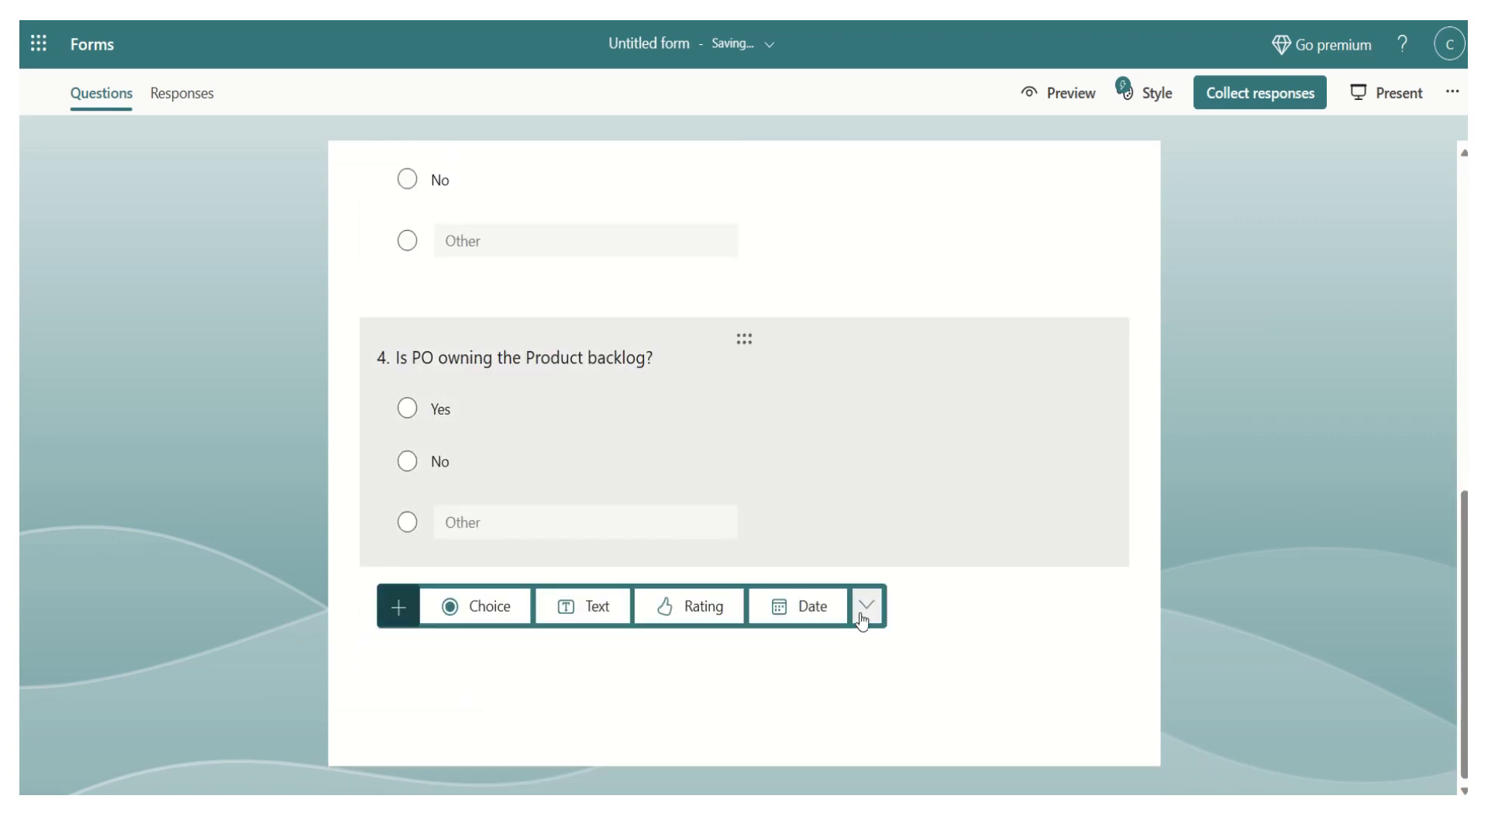
# - Add choice question 5 asking if the team reflects every Sprint using Retrospective meetings, spelling-corrected with '?'
pyautogui.click(487, 612)
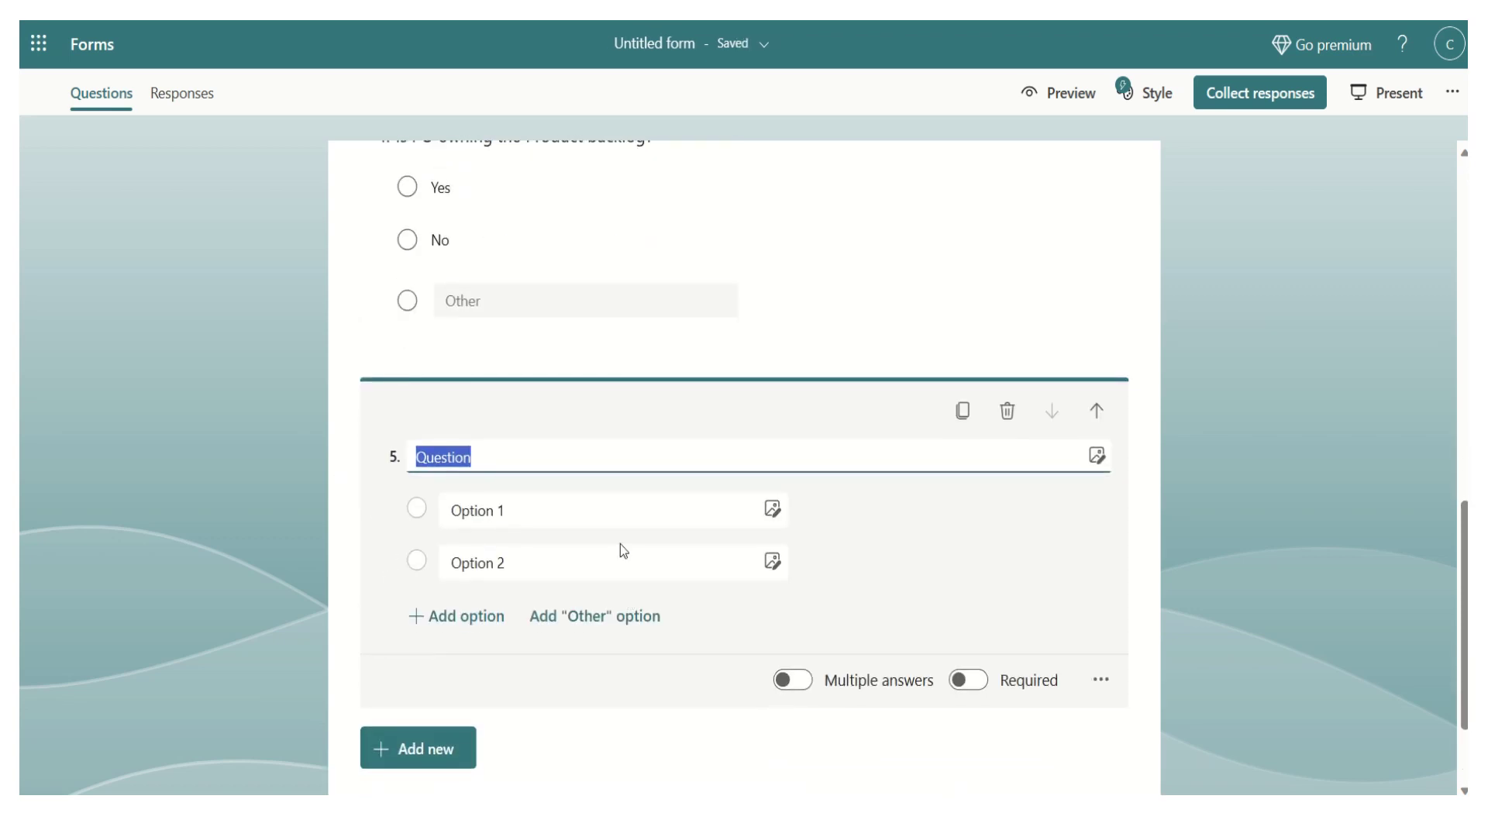
pyautogui.write('Does the team')
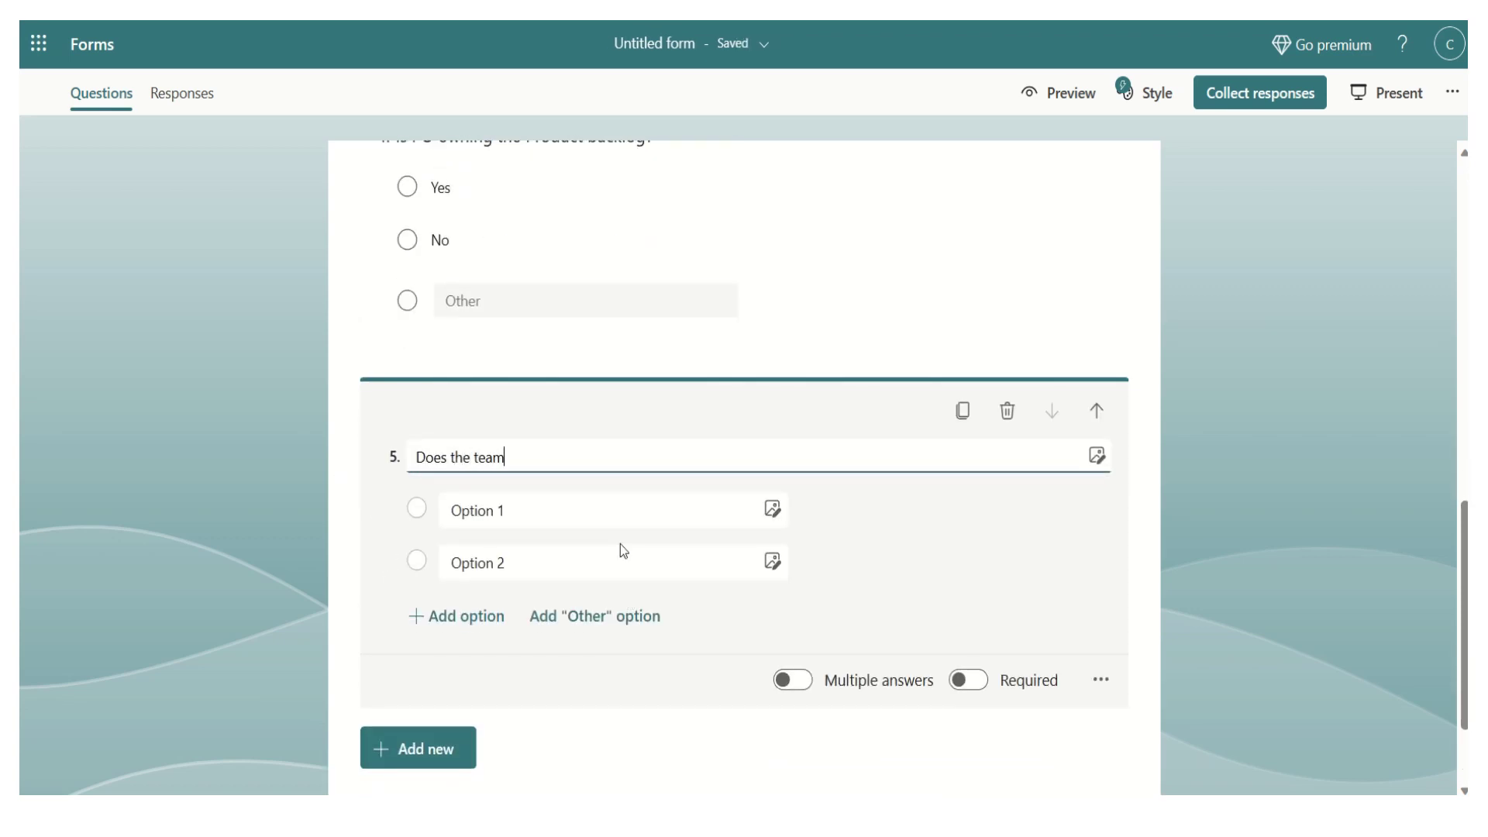
pyautogui.write(' relfec')
pyautogui.press('BackSpace')
pyautogui.press('BackSpace')
pyautogui.press('BackSpace')
pyautogui.press('BackSpace')
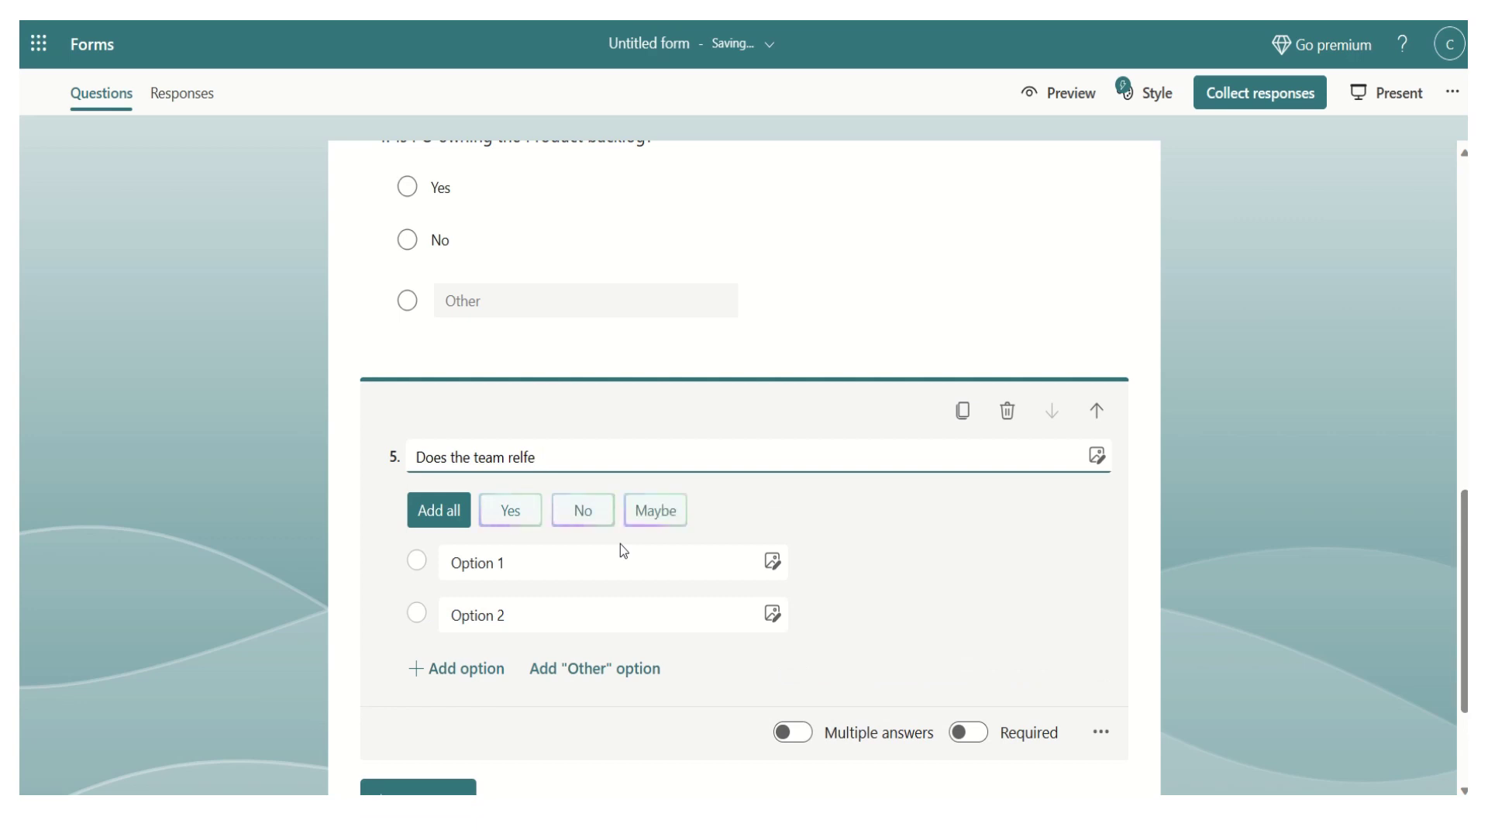
pyautogui.write('flect at every Sprint int')
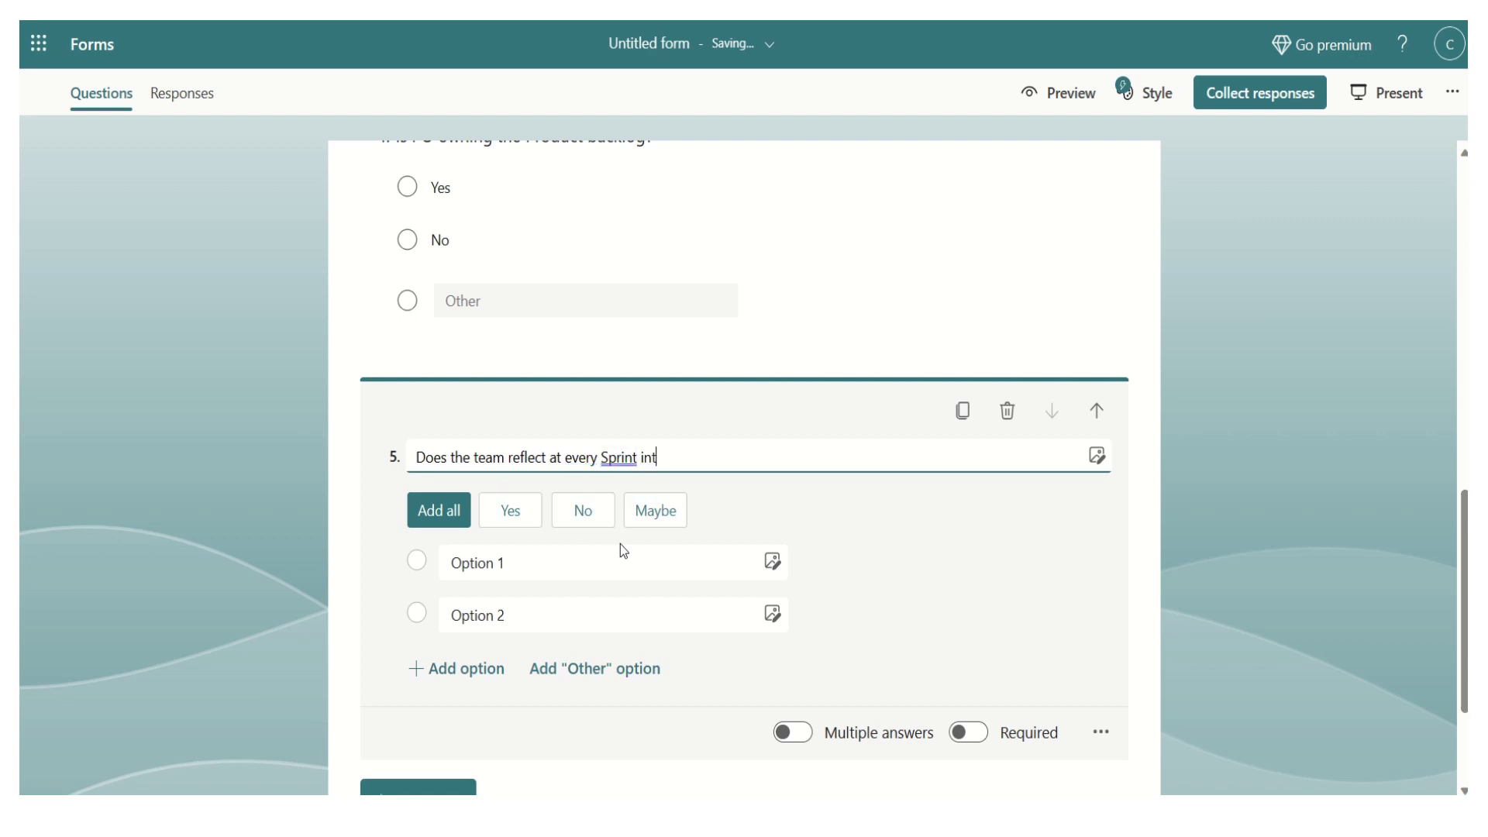
pyautogui.write('erval how they ')
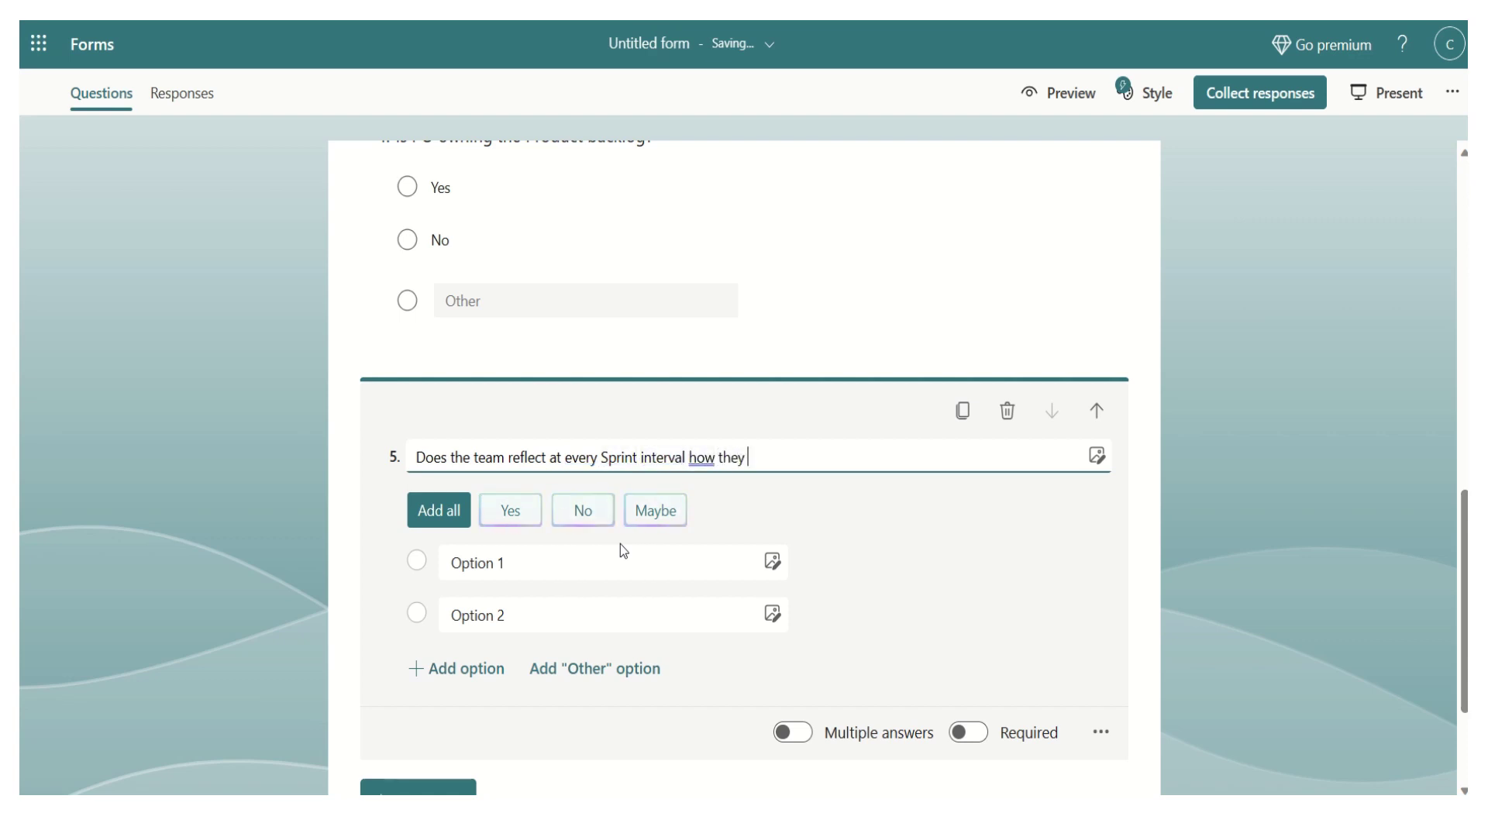
pyautogui.write('are doing us')
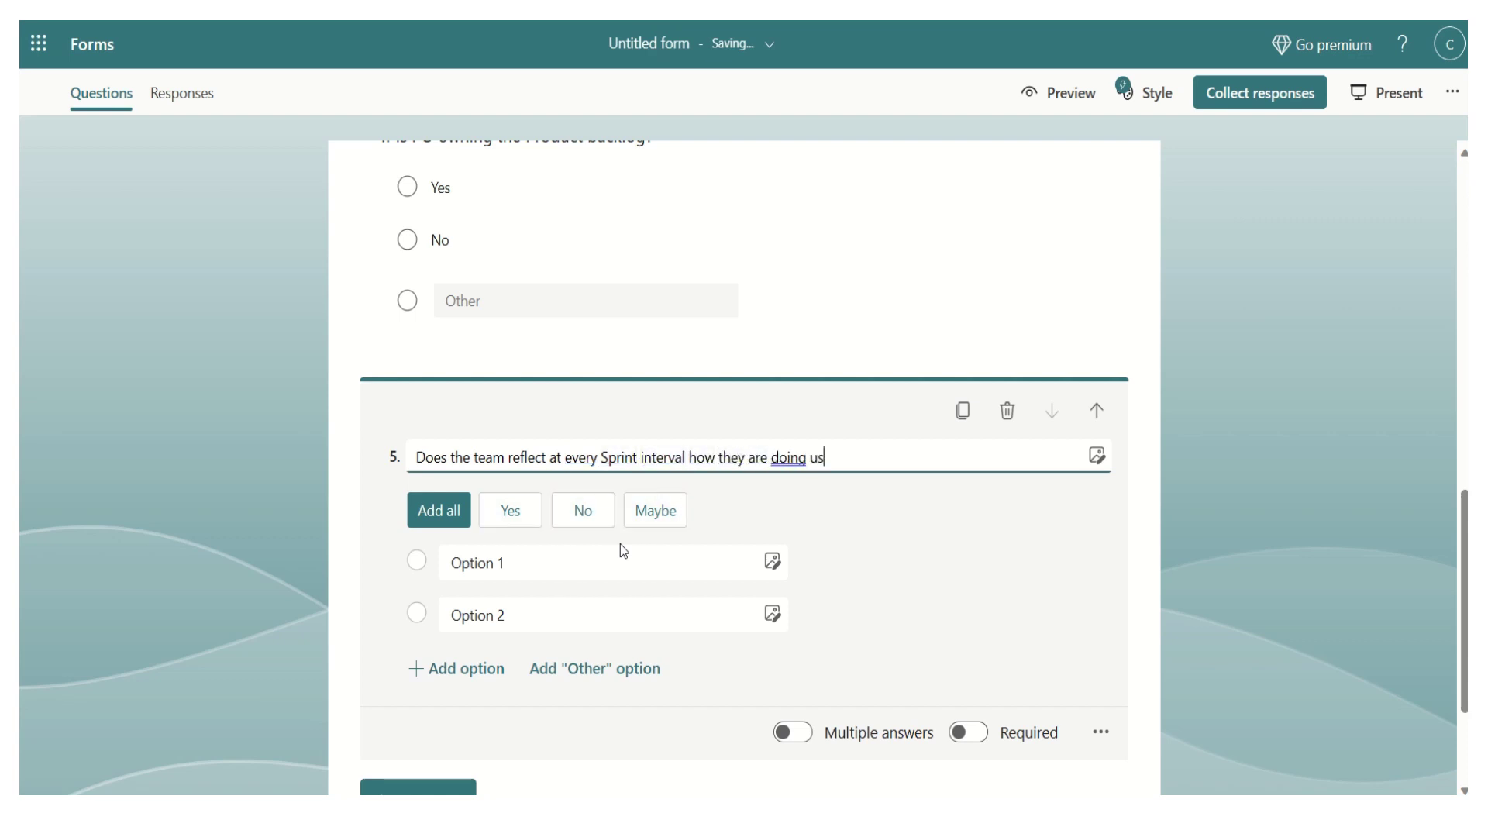
pyautogui.write('ing Ret')
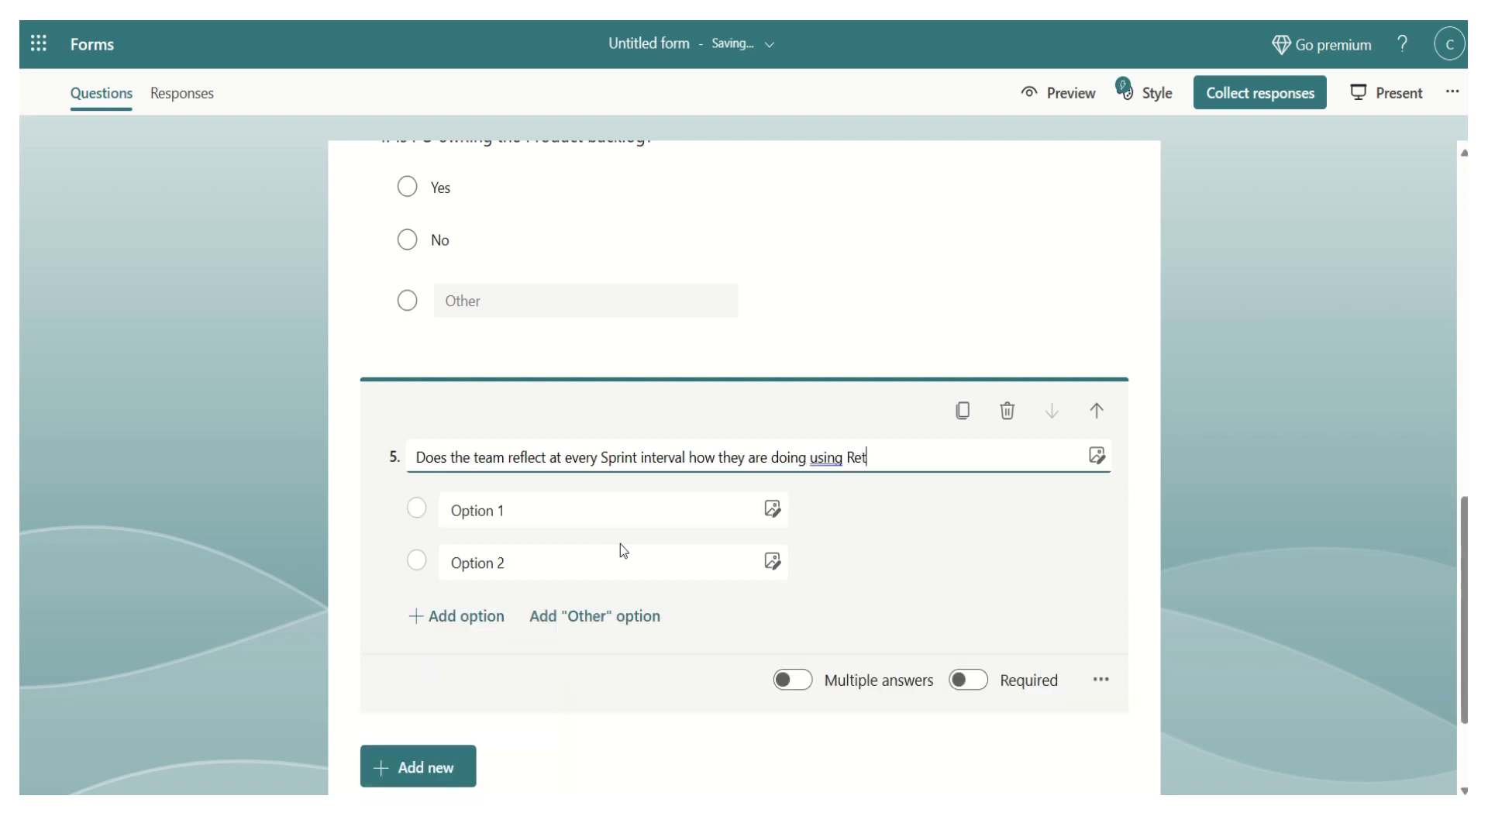
pyautogui.write('ro')
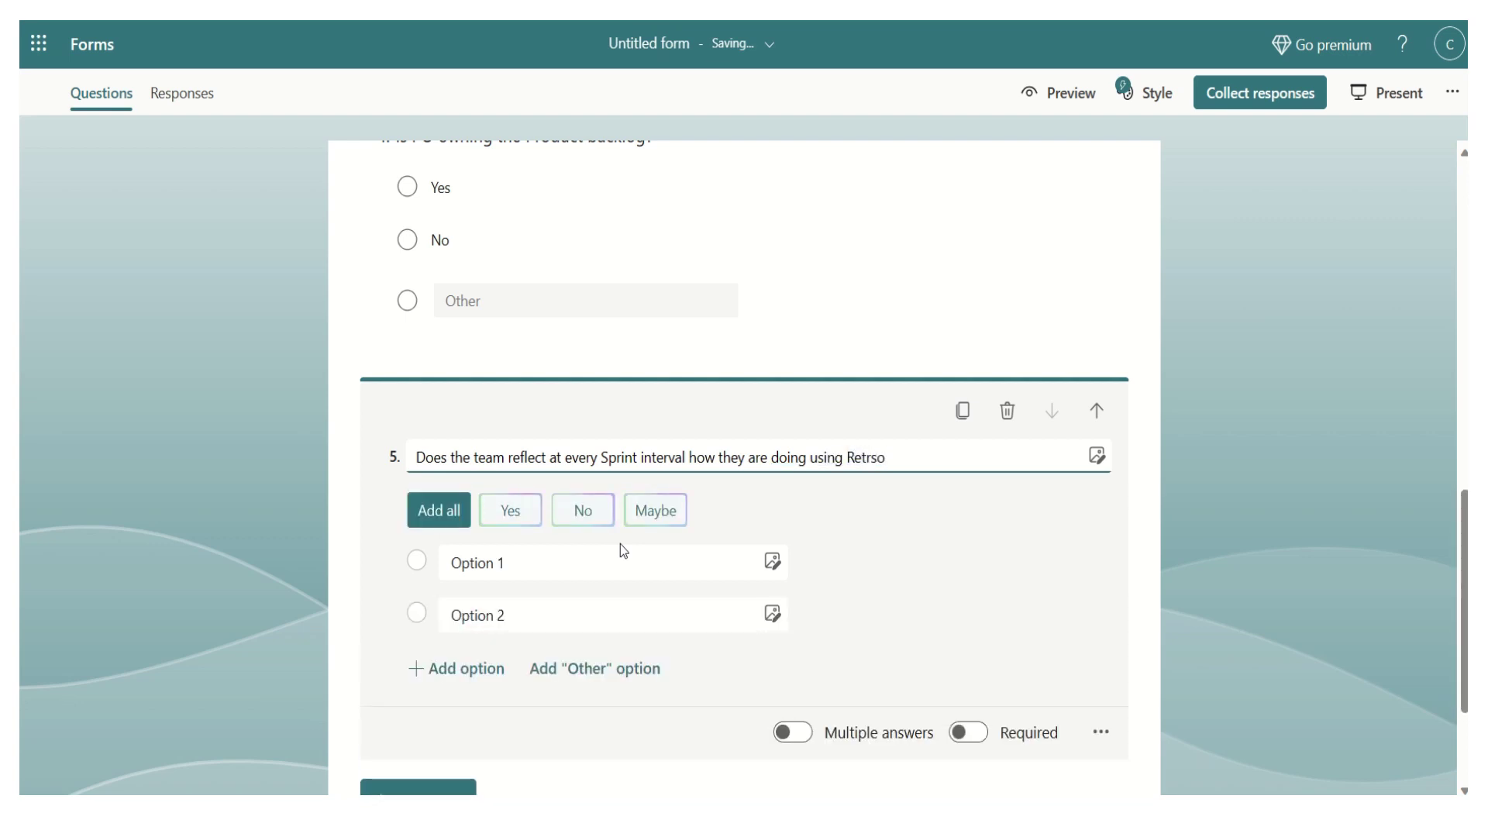
pyautogui.write('spectoive meeting')
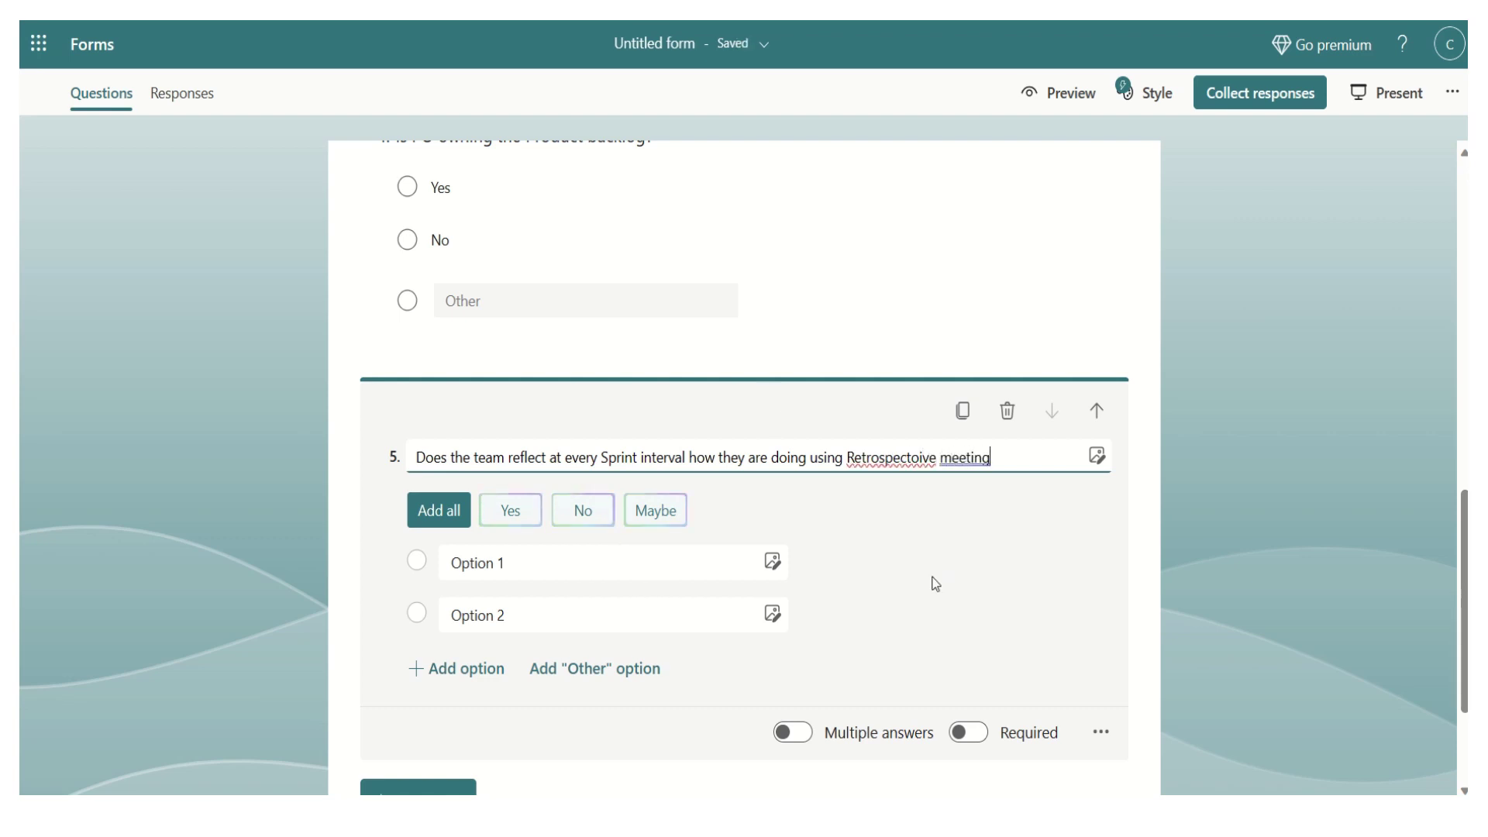
pyautogui.rightClick(891, 457)
pyautogui.click(978, 474)
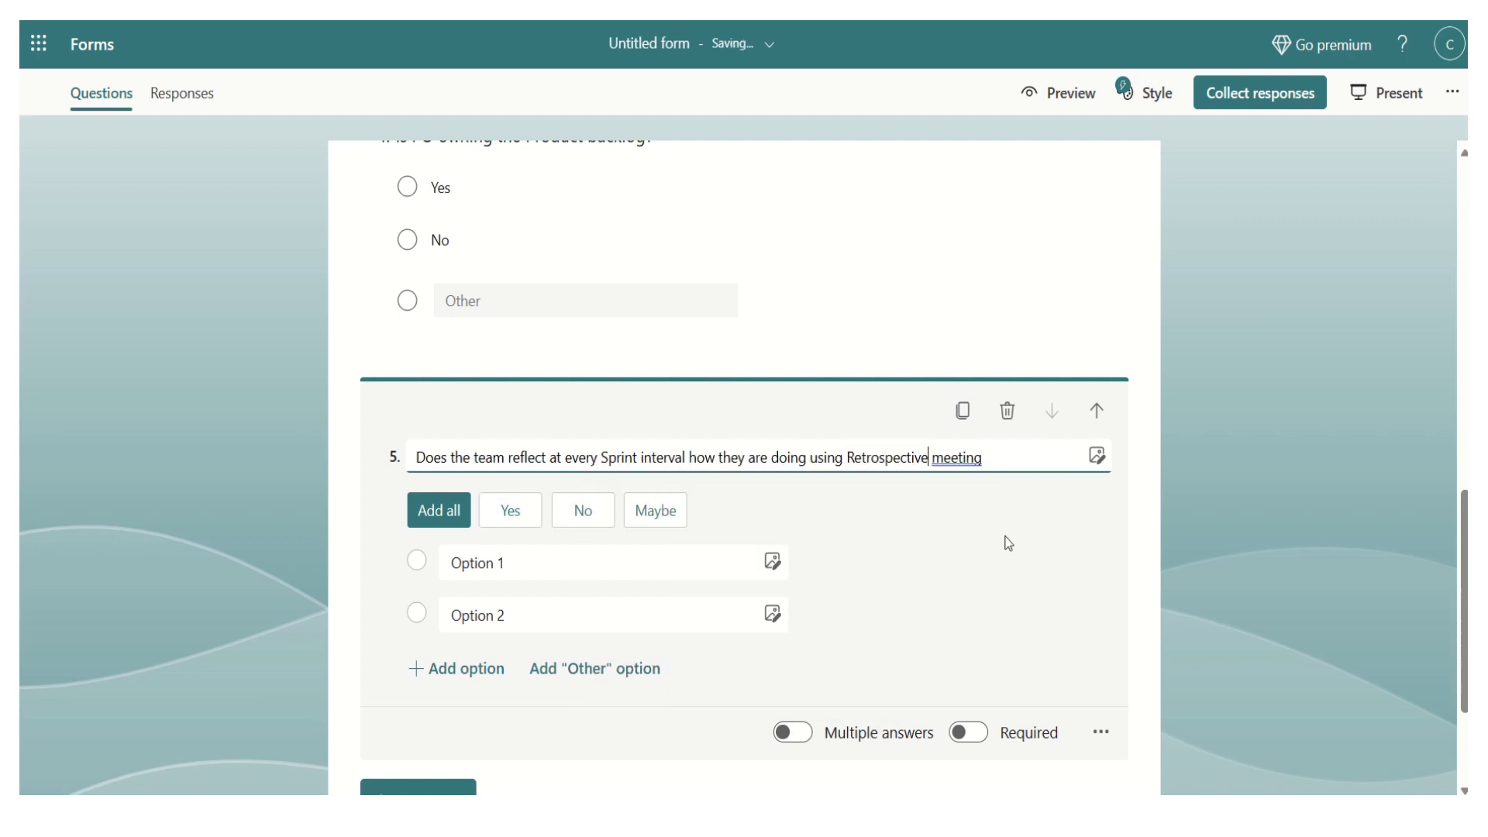
pyautogui.doubleClick(960, 456)
pyautogui.rightClick(959, 456)
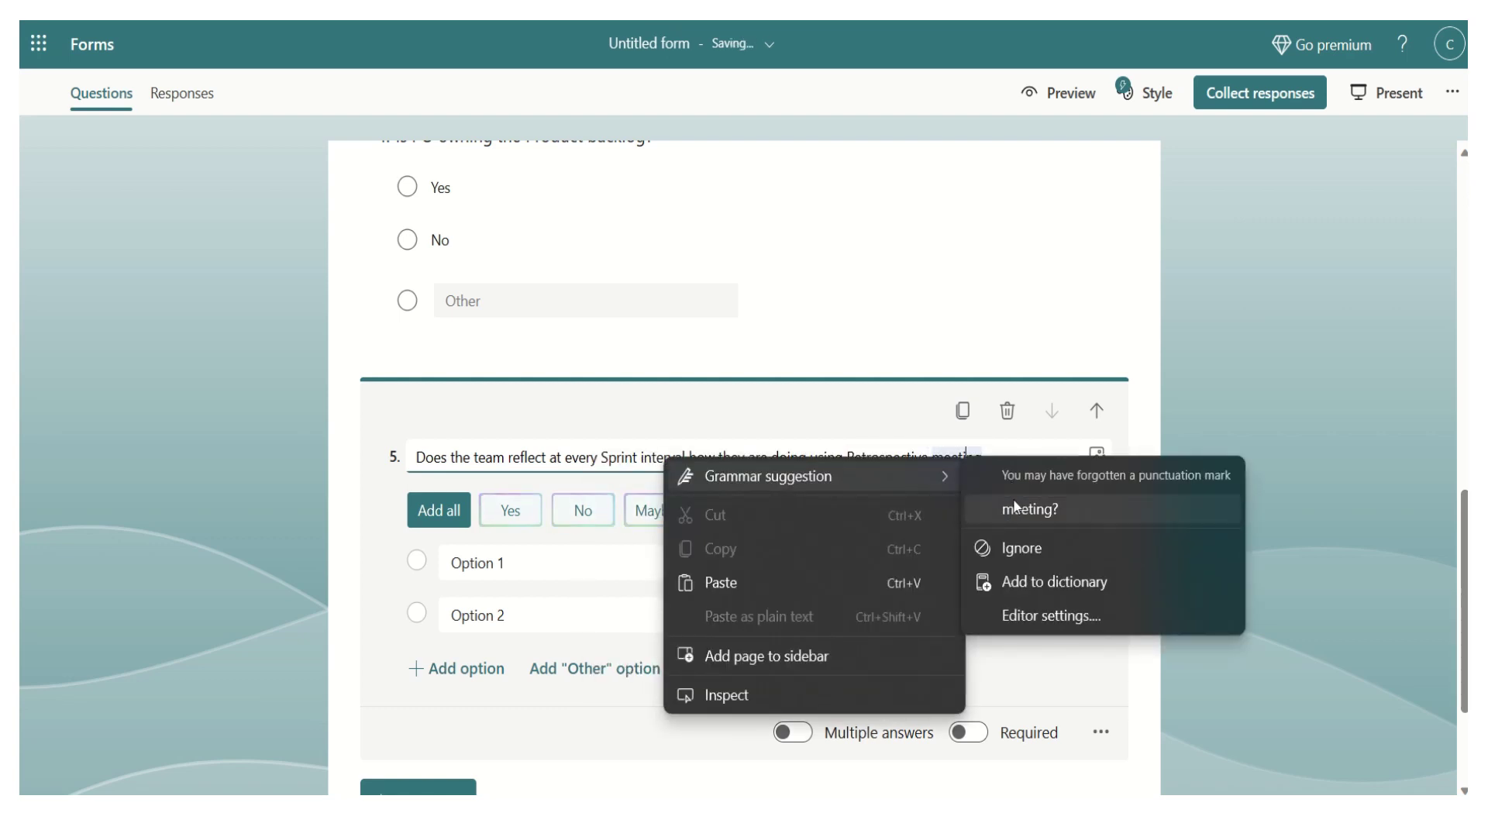
pyautogui.click(1013, 510)
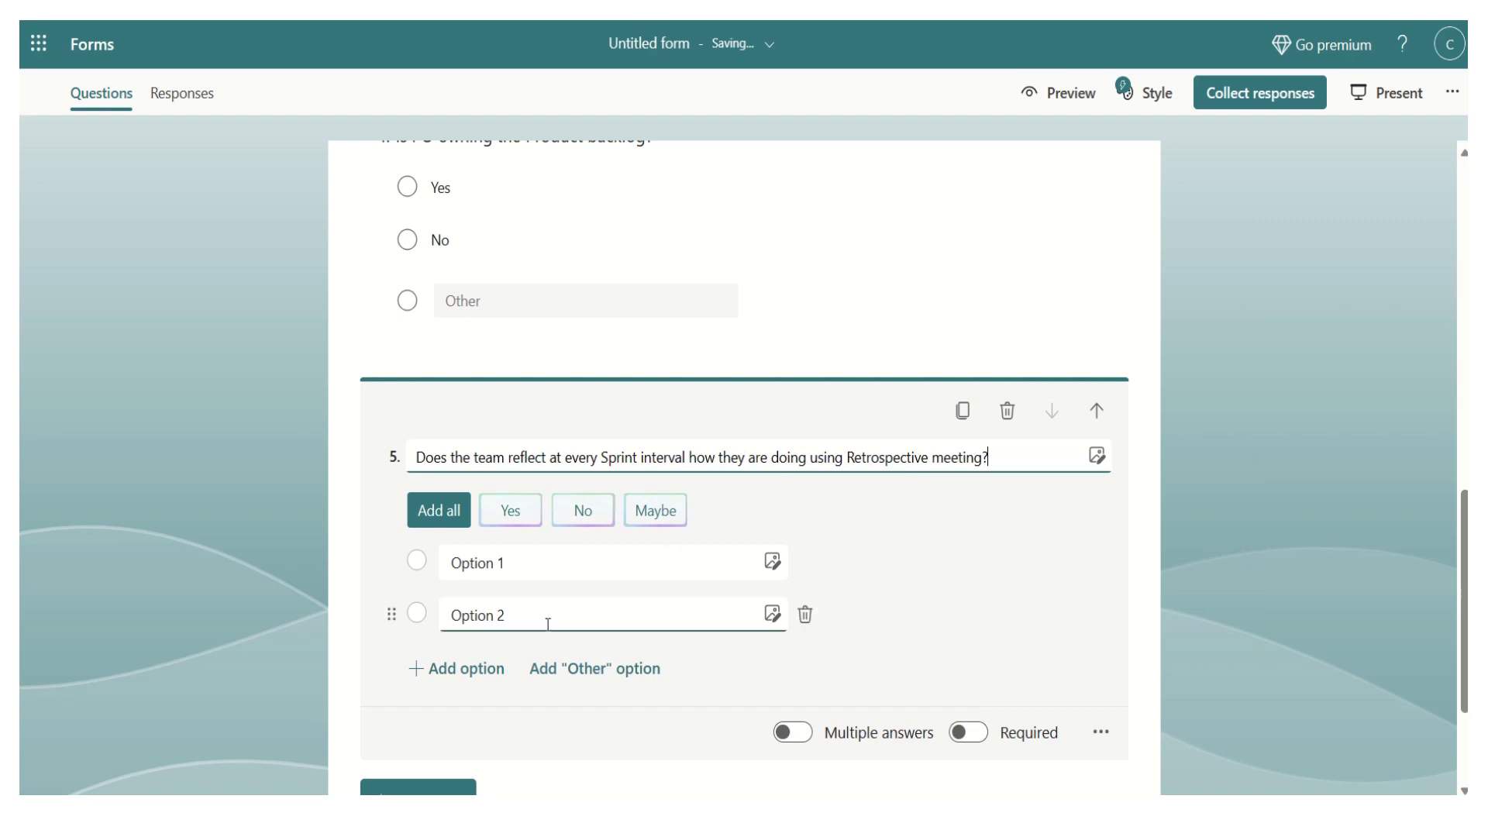
# - Give question 5 the answers Yes, No and Other
pyautogui.click(496, 564)
pyautogui.click(511, 510)
pyautogui.click(544, 616)
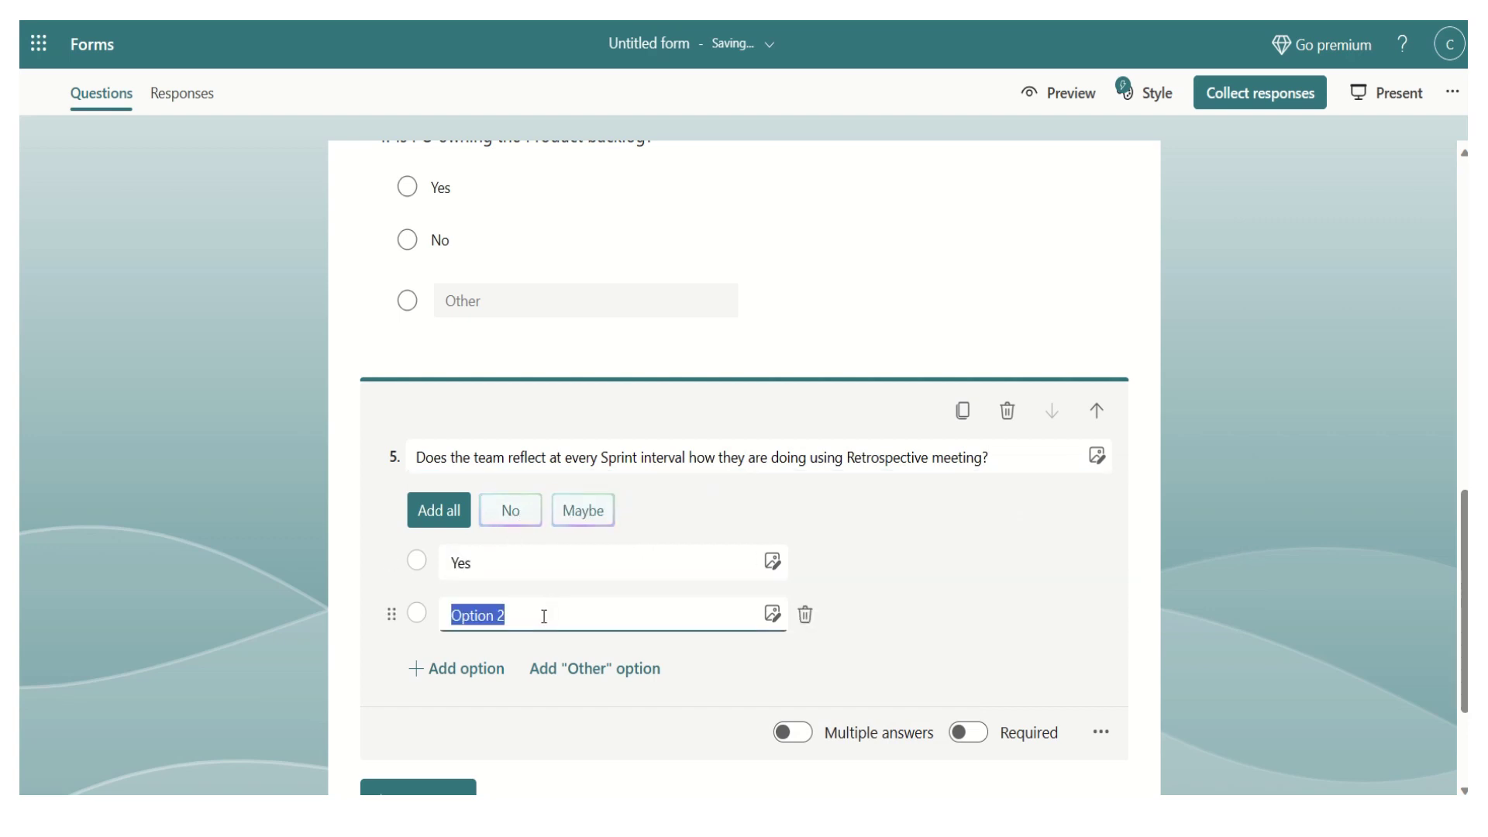
pyautogui.click(516, 513)
pyautogui.click(598, 670)
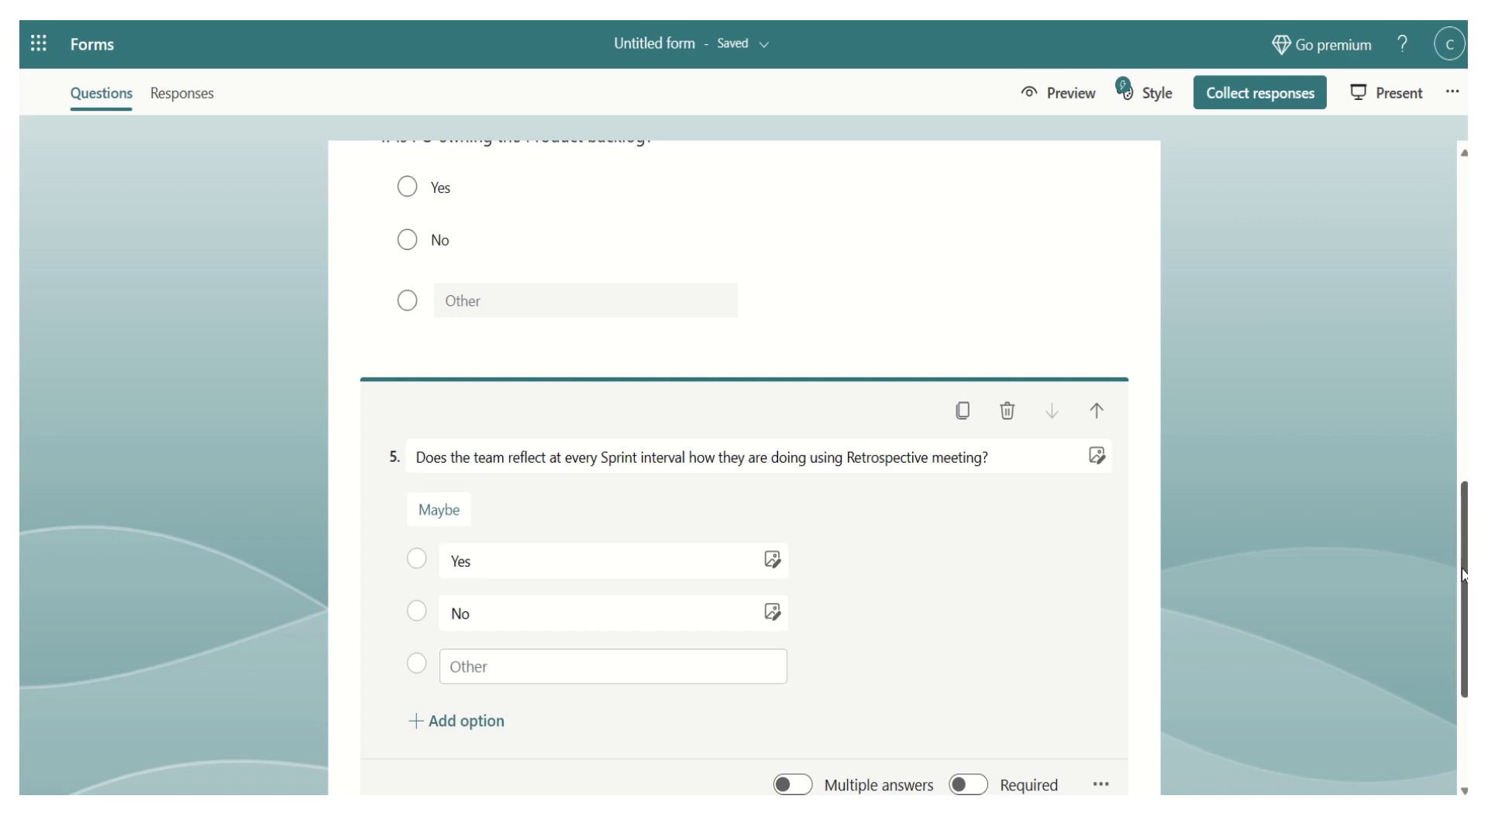
# - Rename the form from Untitled form to 'Agile Scrum Team Assessment'
pyautogui.moveTo(1465, 496); pyautogui.dragTo(1435, 169)
pyautogui.click(617, 244)
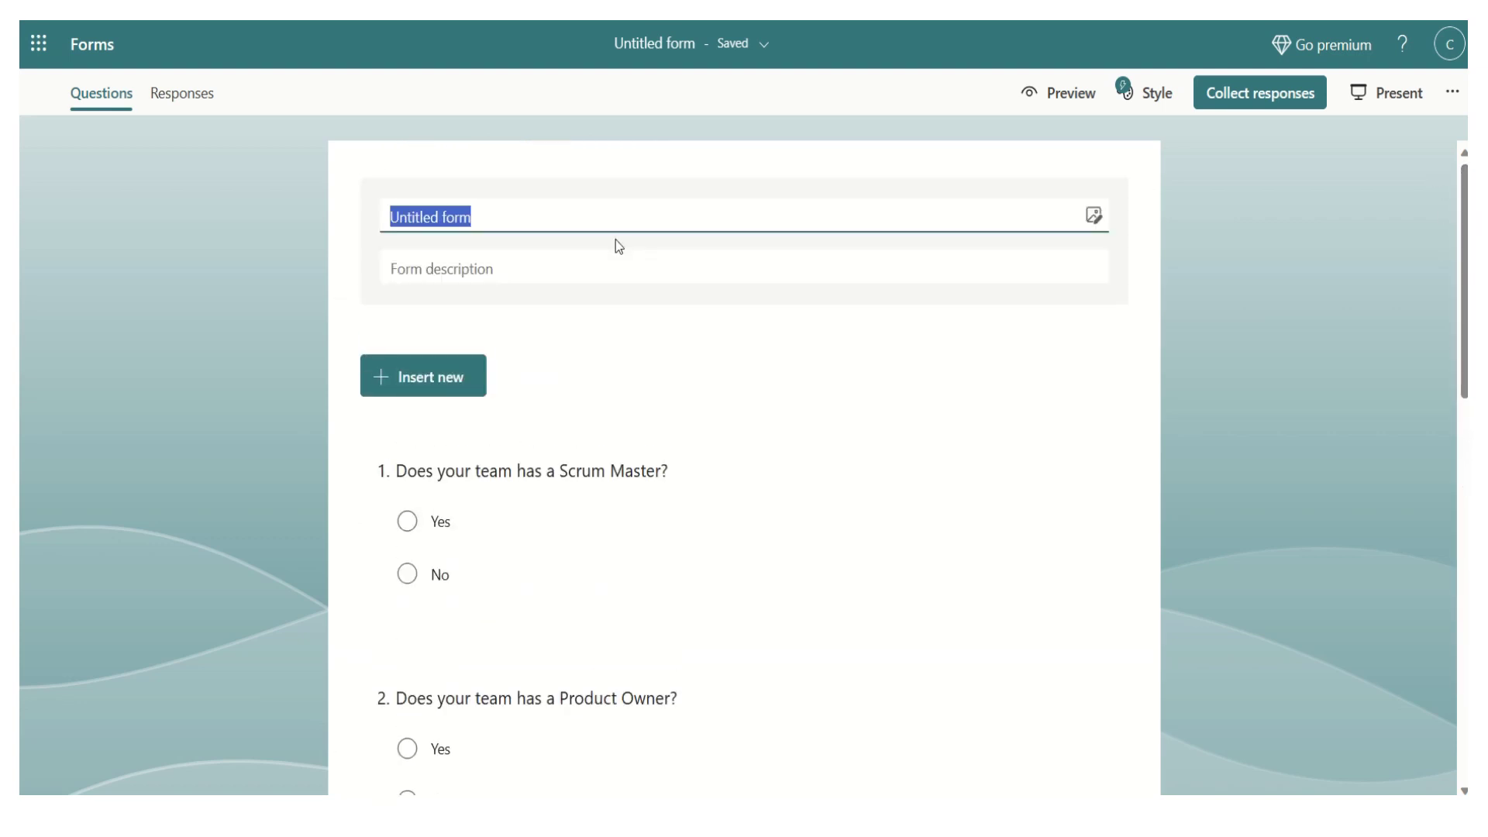
pyautogui.write('Agi')
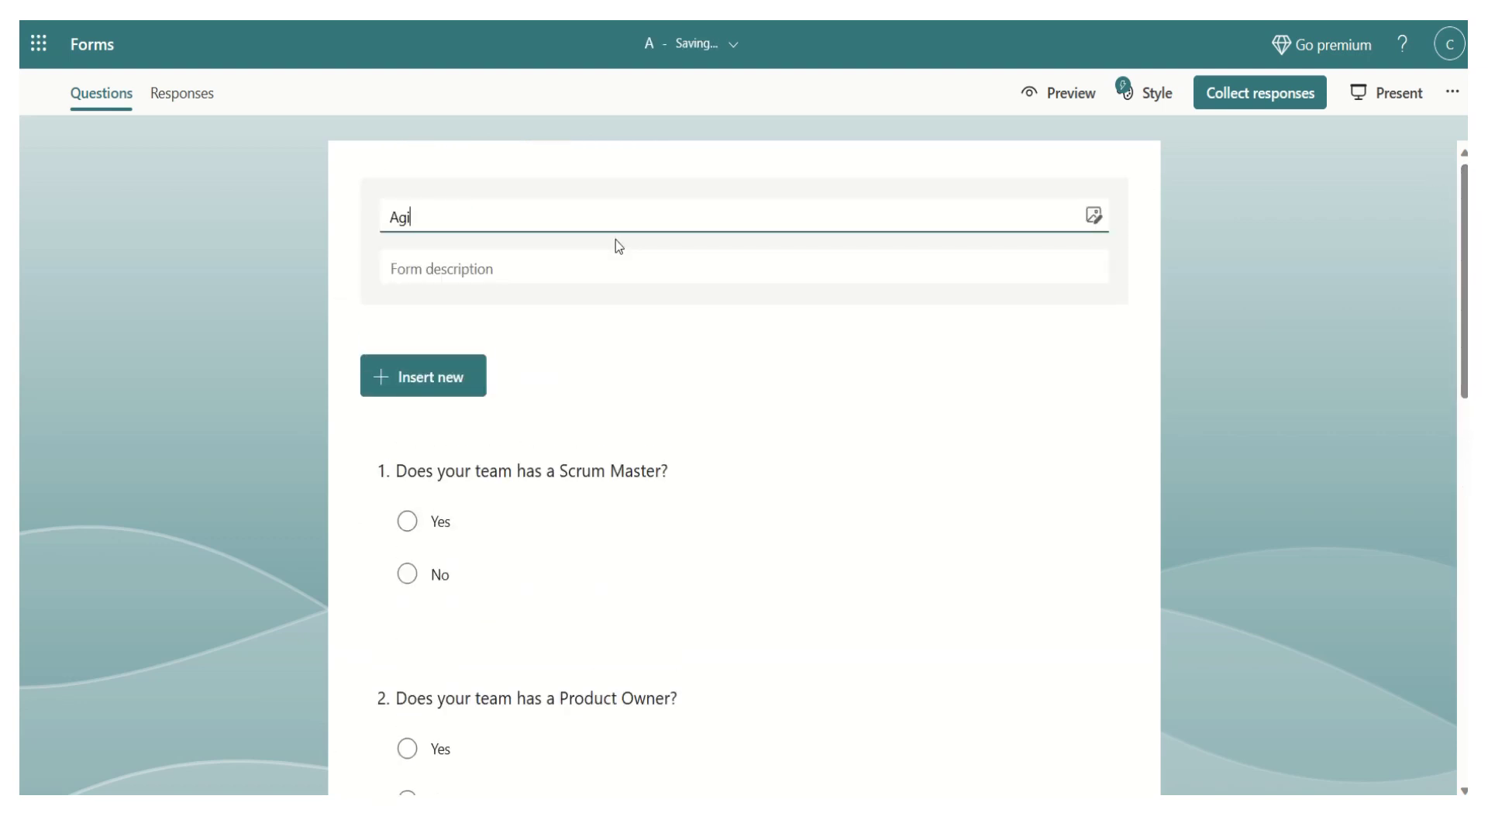
pyautogui.write('le Scrum ')
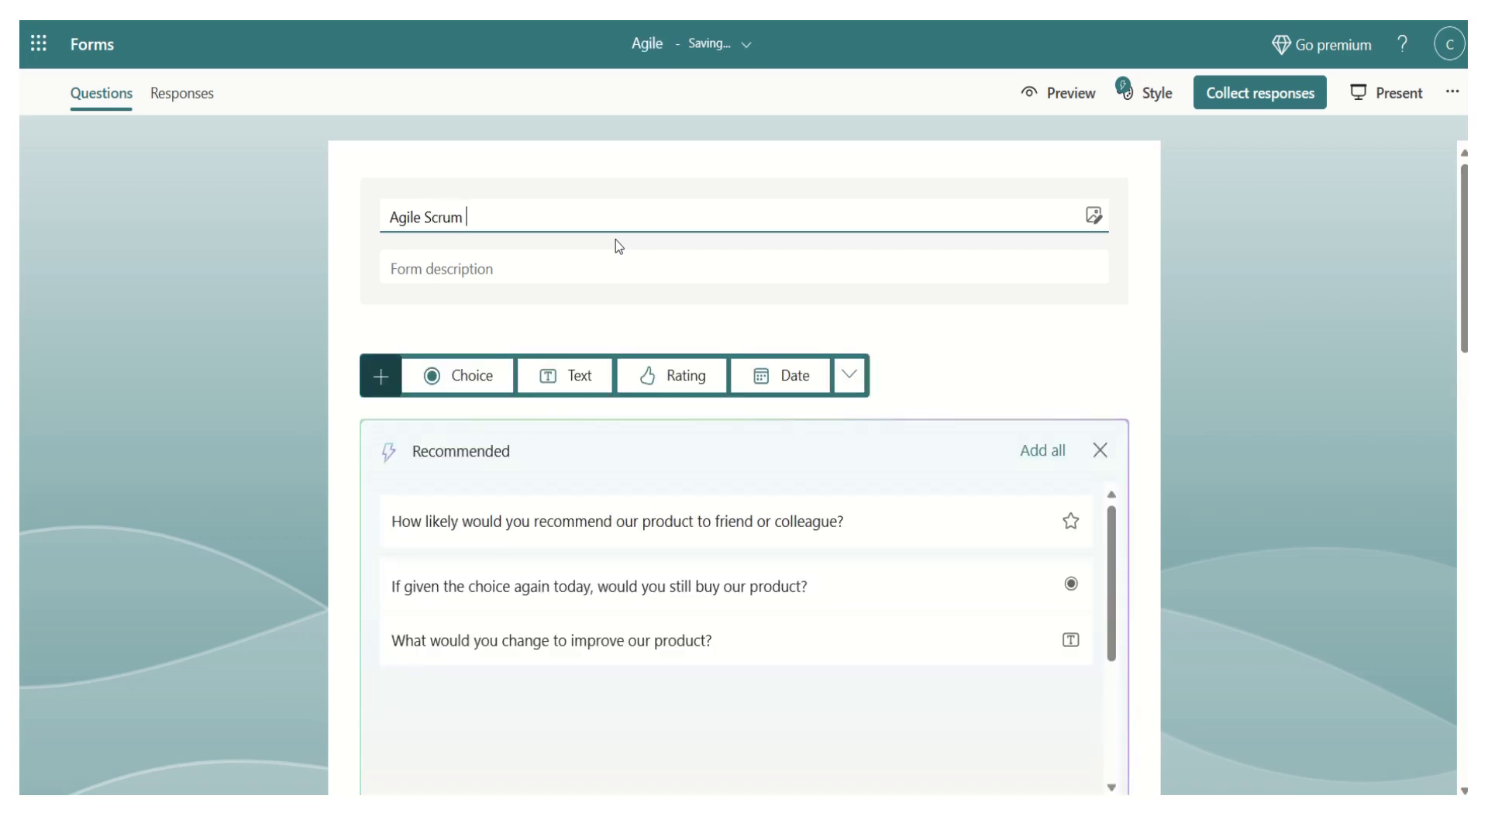
pyautogui.write('Team A')
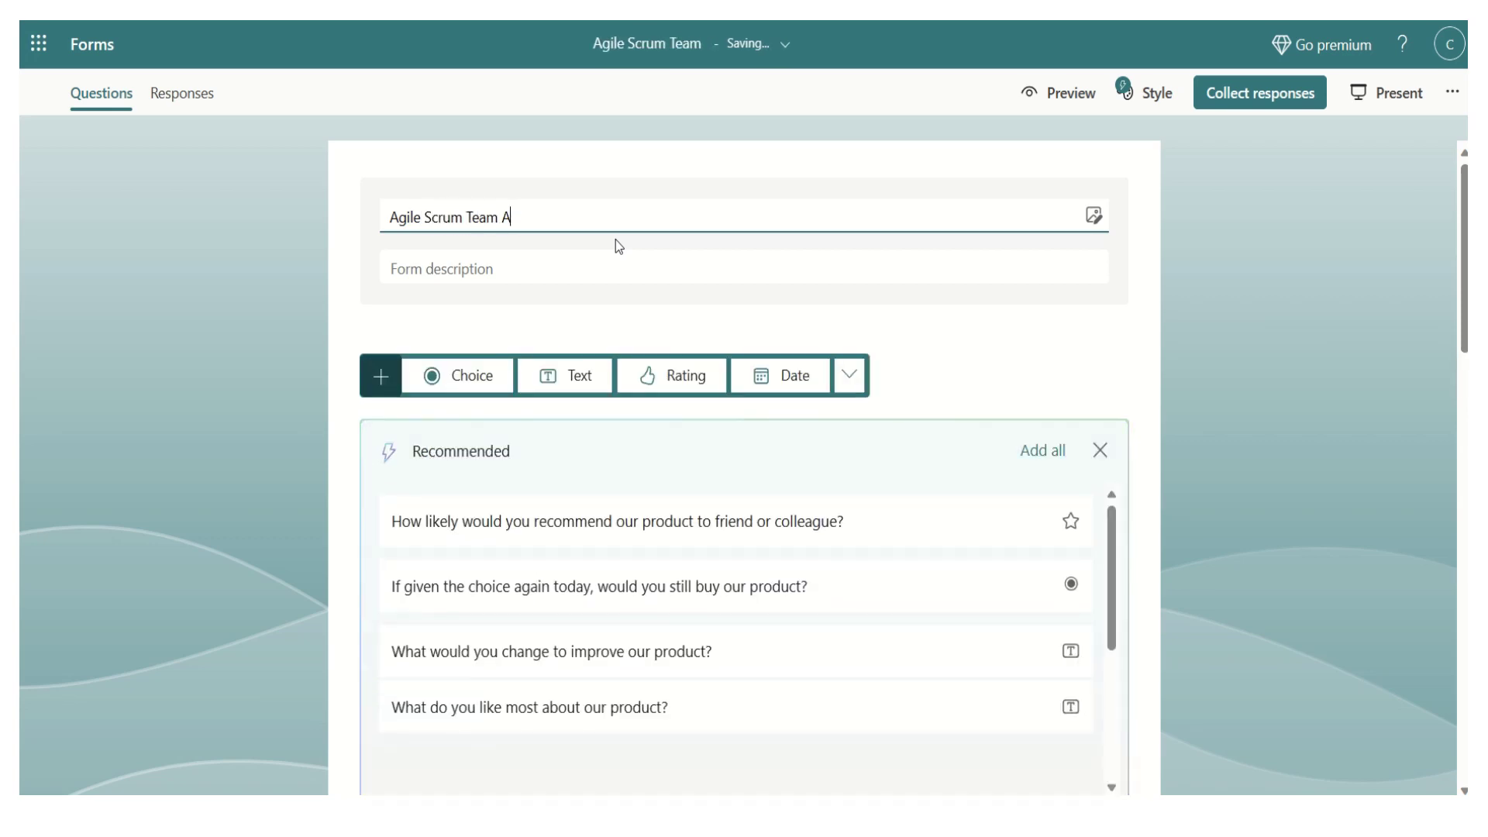
pyautogui.write('ssessment')
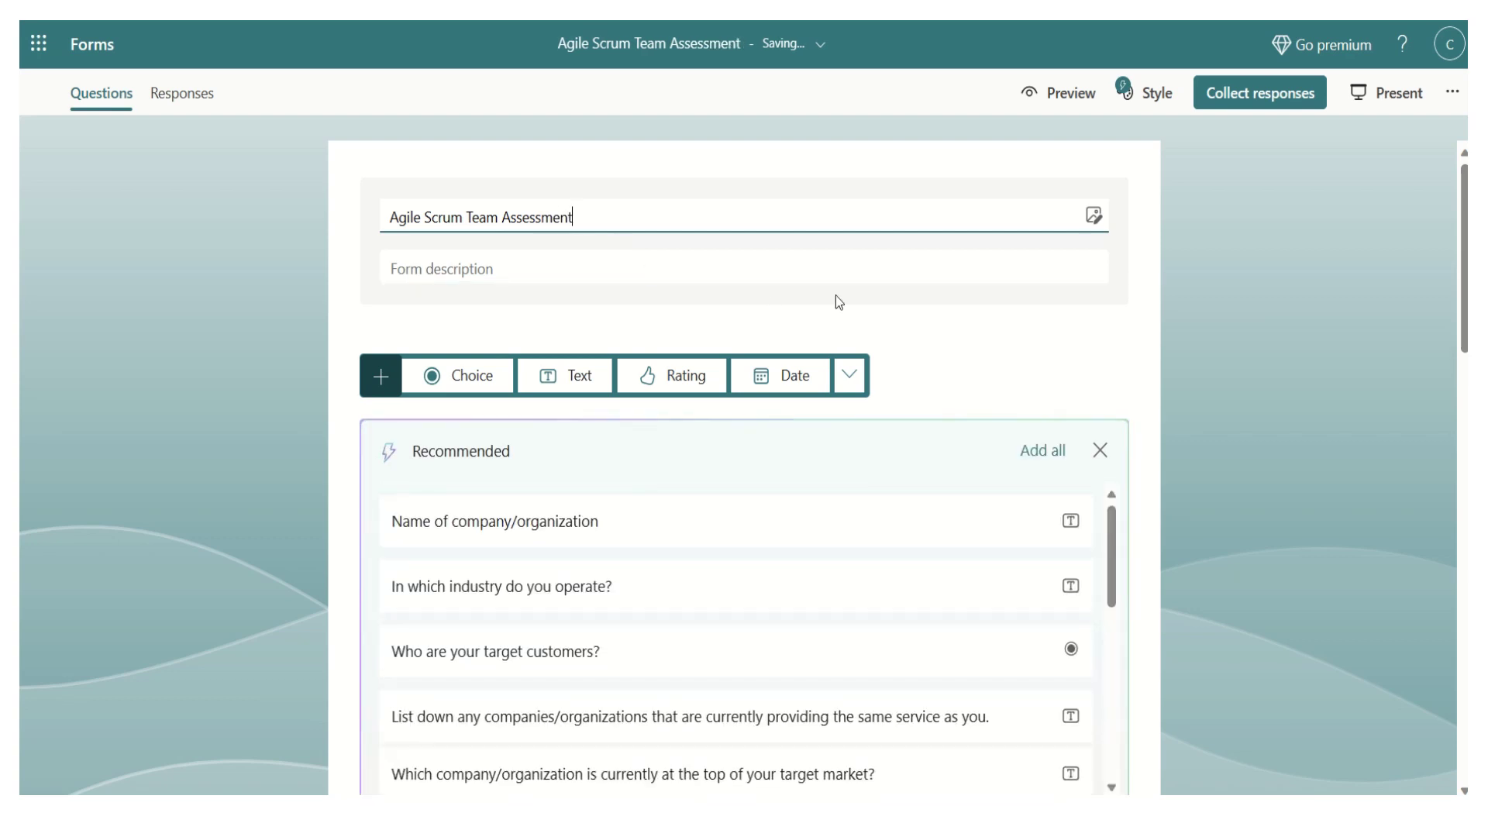
pyautogui.click(968, 327)
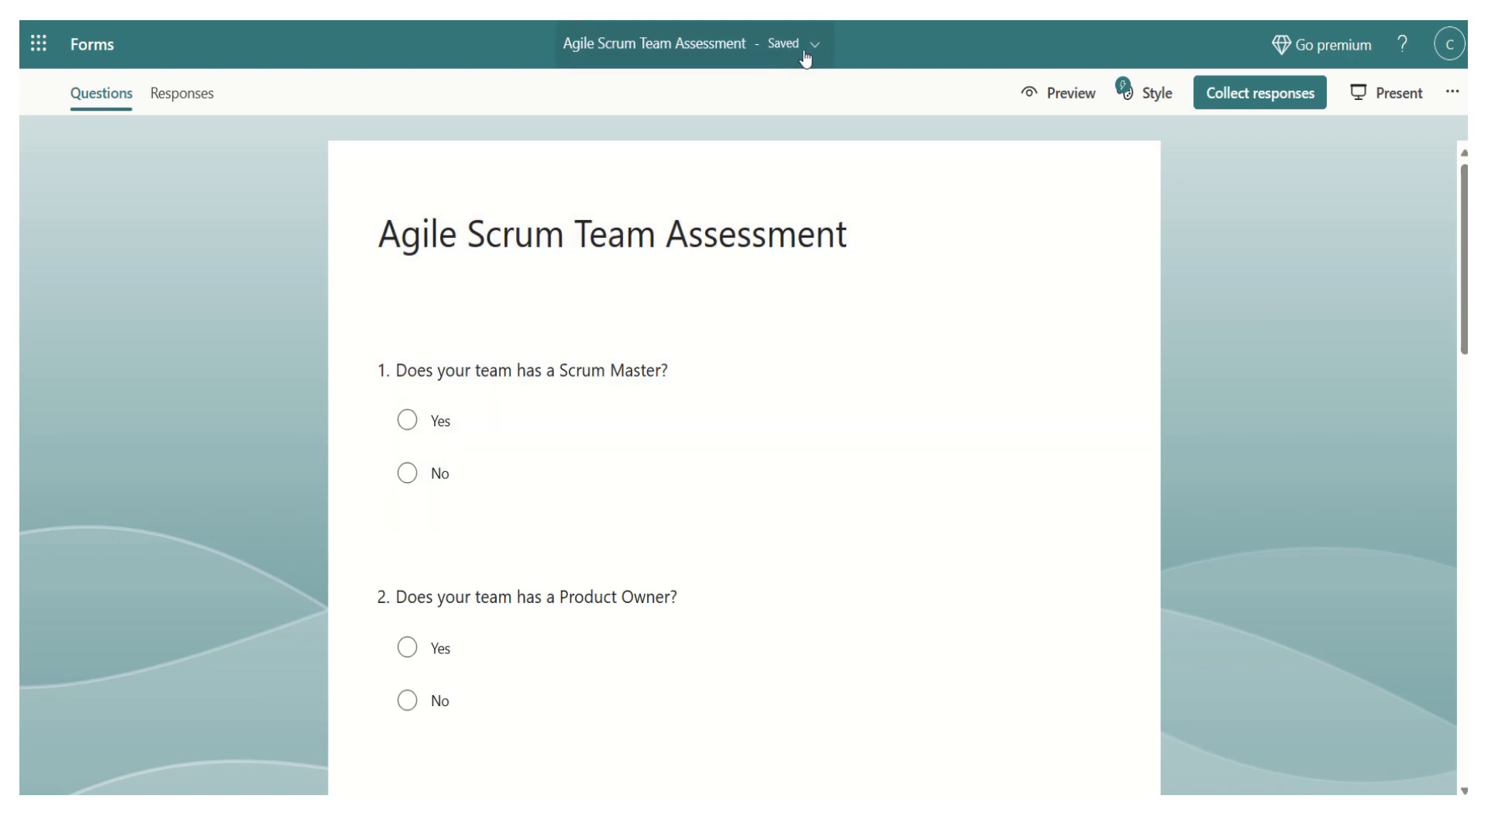
# - Scroll to the Daily Scrum question 3 and open it for editing
pyautogui.scroll(-6, 1459, 411)
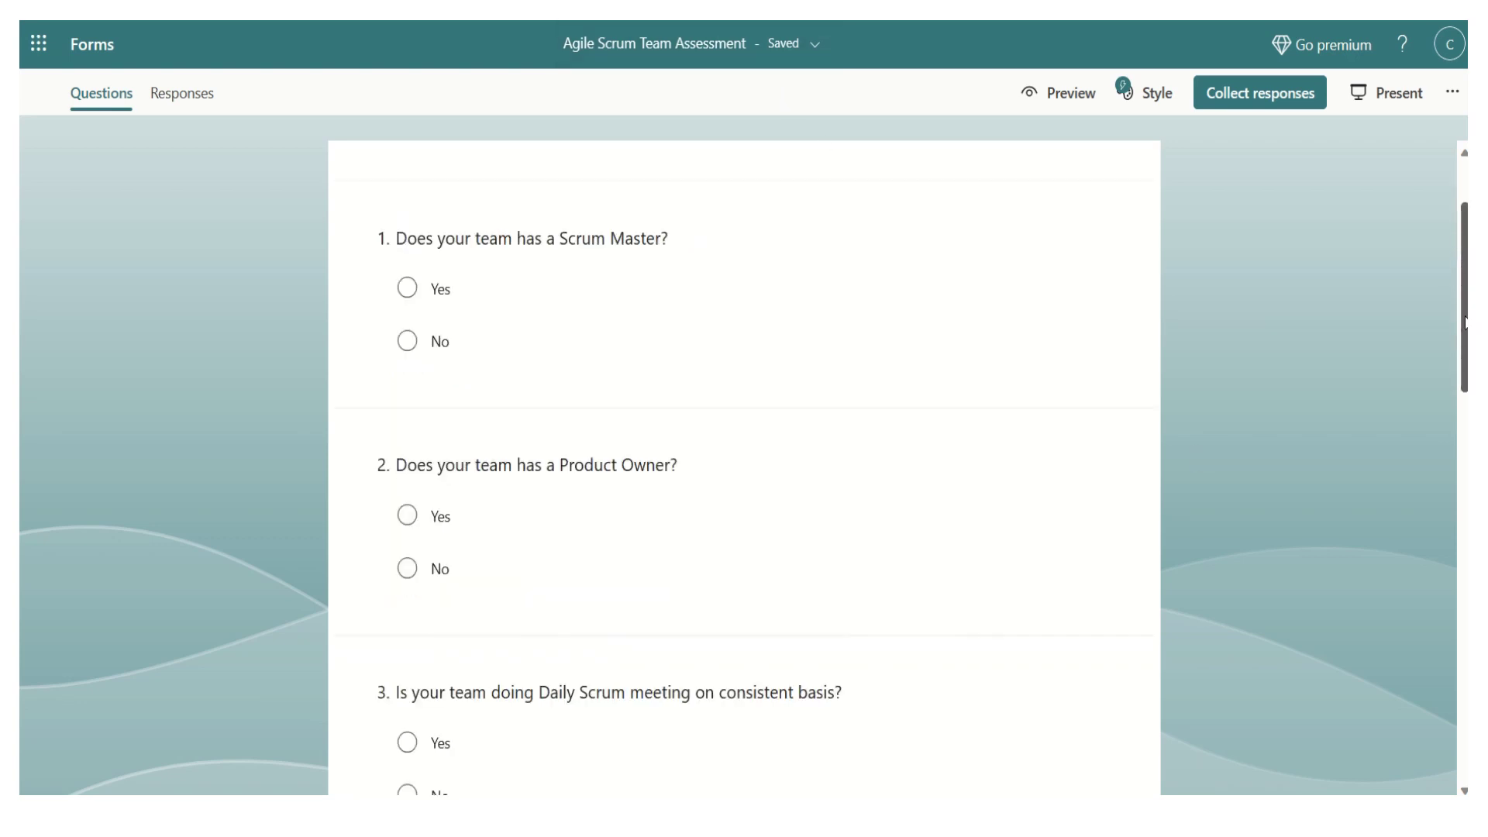
pyautogui.scroll(-4, 1457, 411)
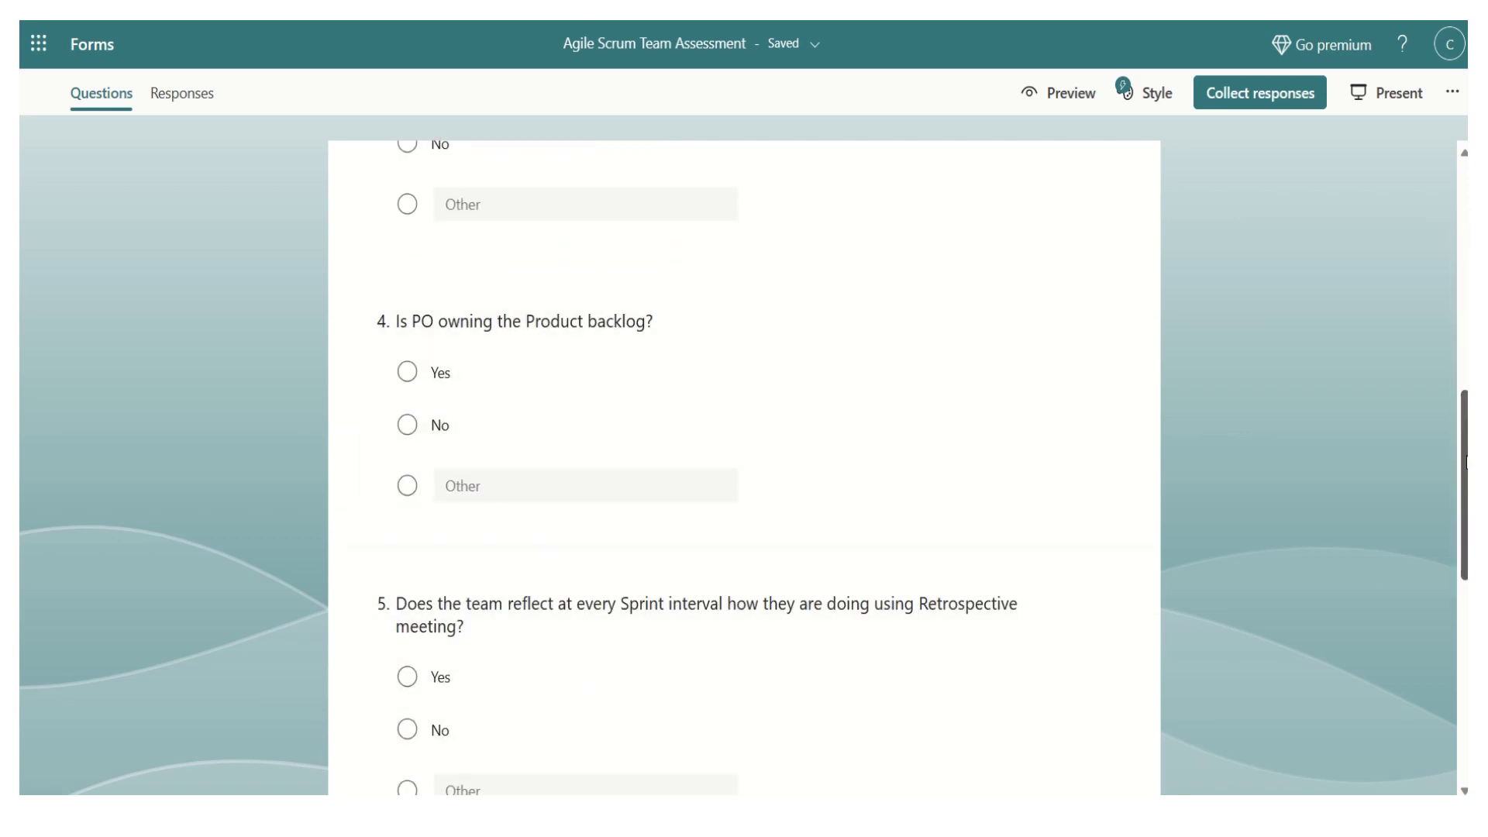
pyautogui.scroll(3, 1464, 462)
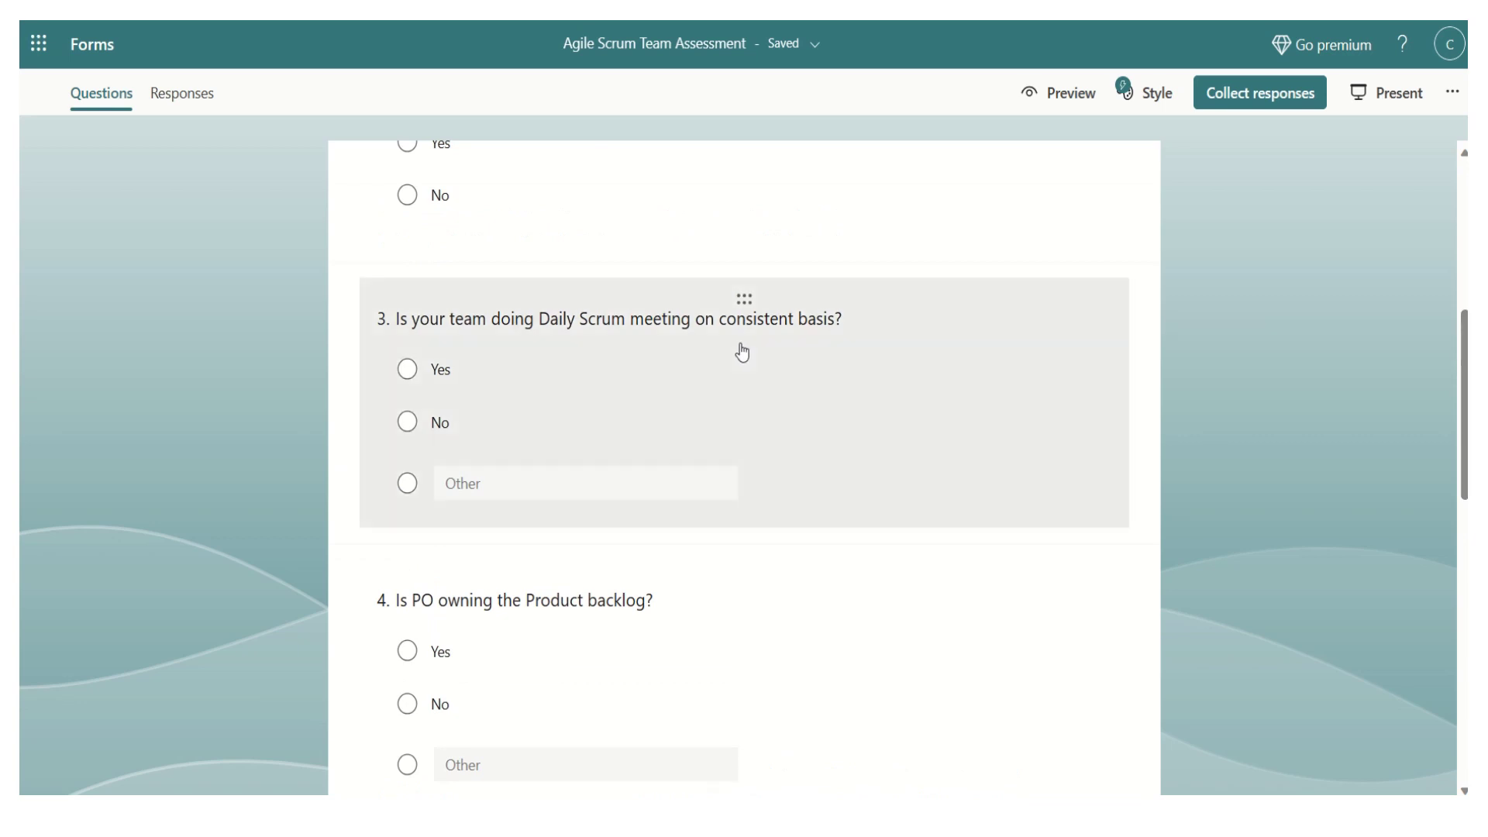
pyautogui.click(916, 341)
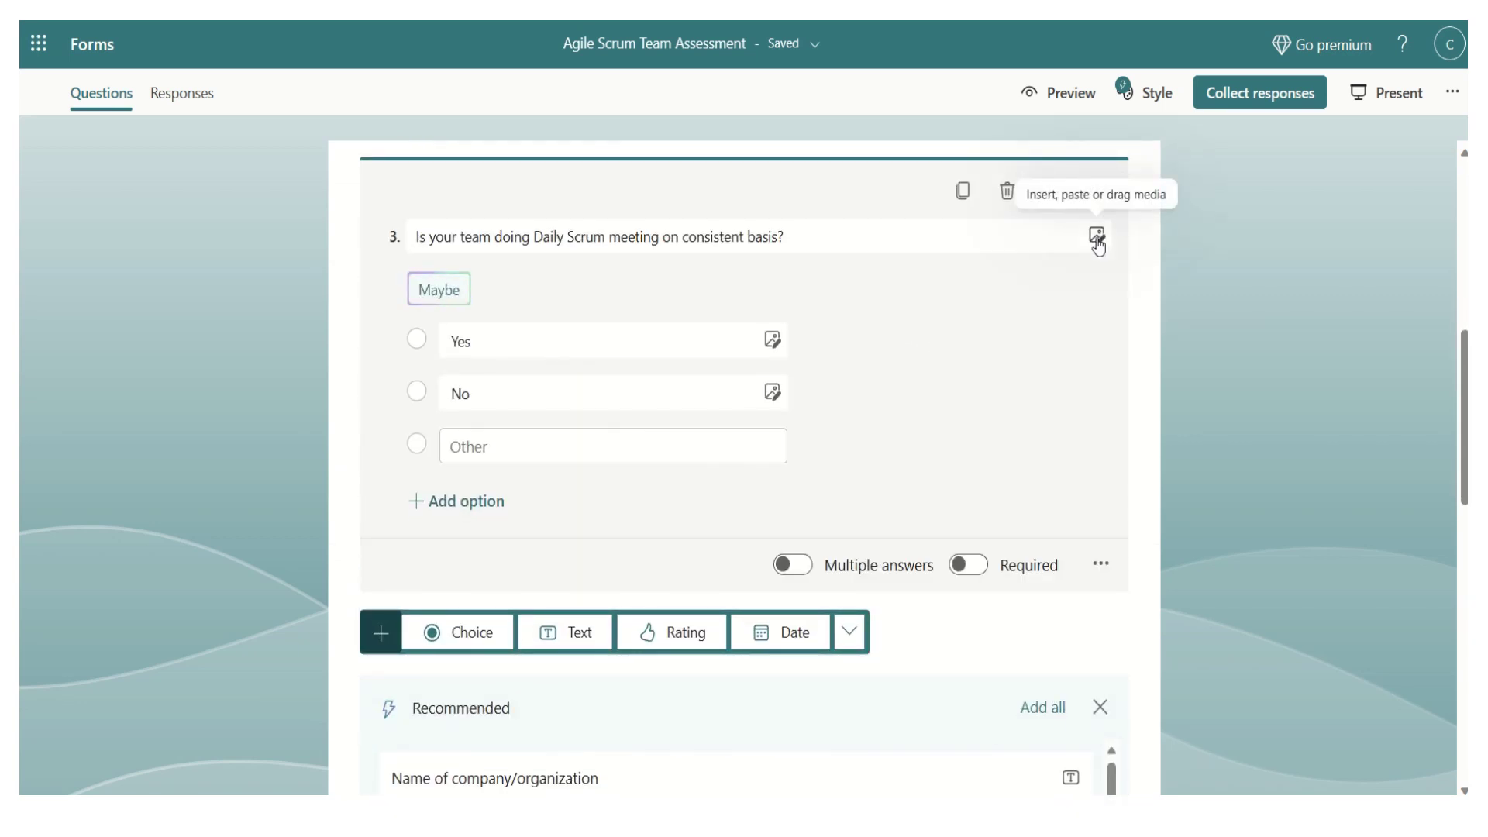
# - Upload Daily Scrum.jpg from the computer as question 3's image
pyautogui.click(1095, 236)
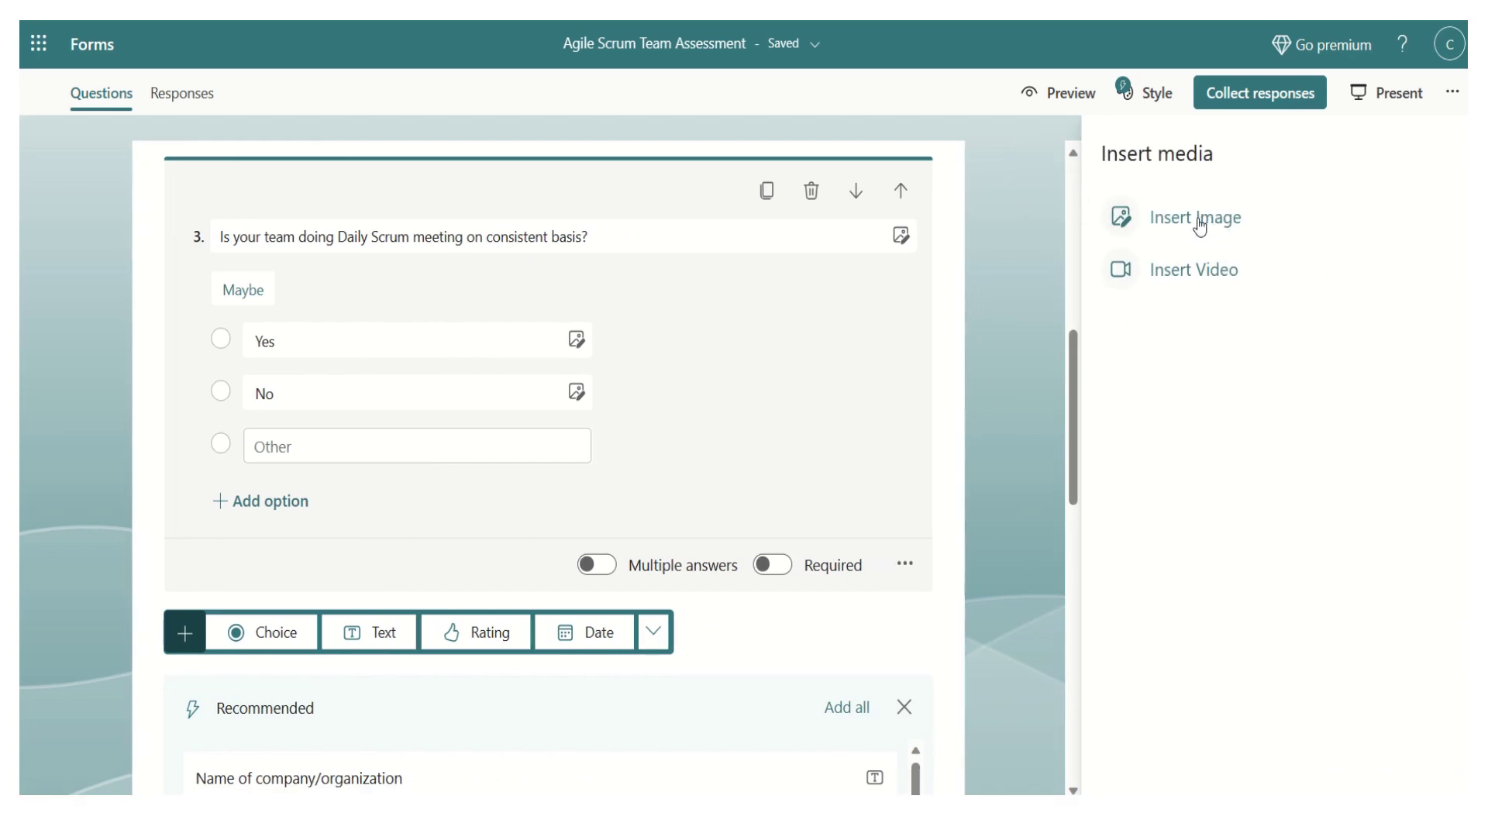
pyautogui.click(1200, 225)
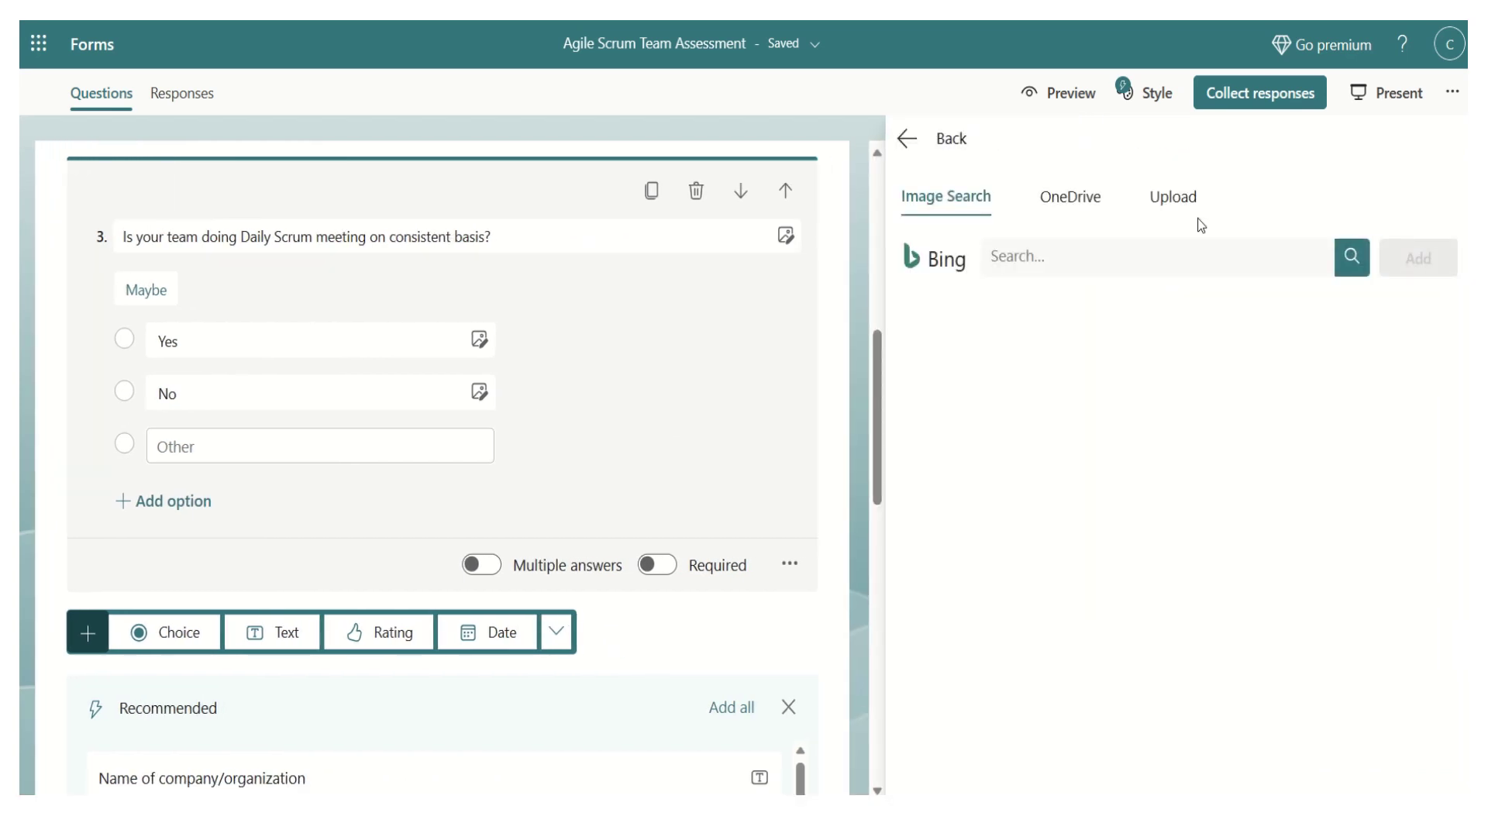
pyautogui.click(1175, 199)
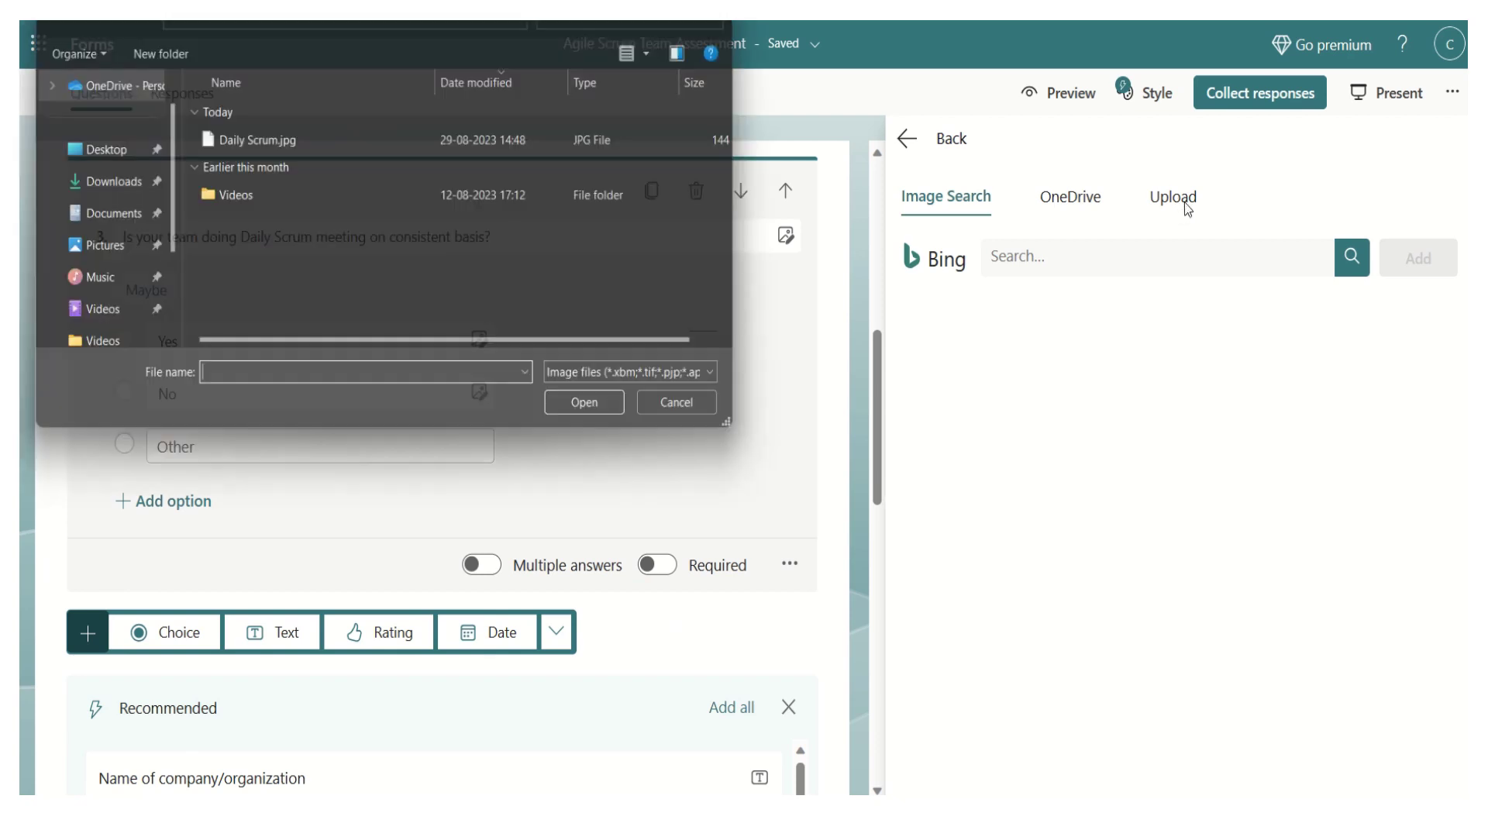
pyautogui.click(255, 141)
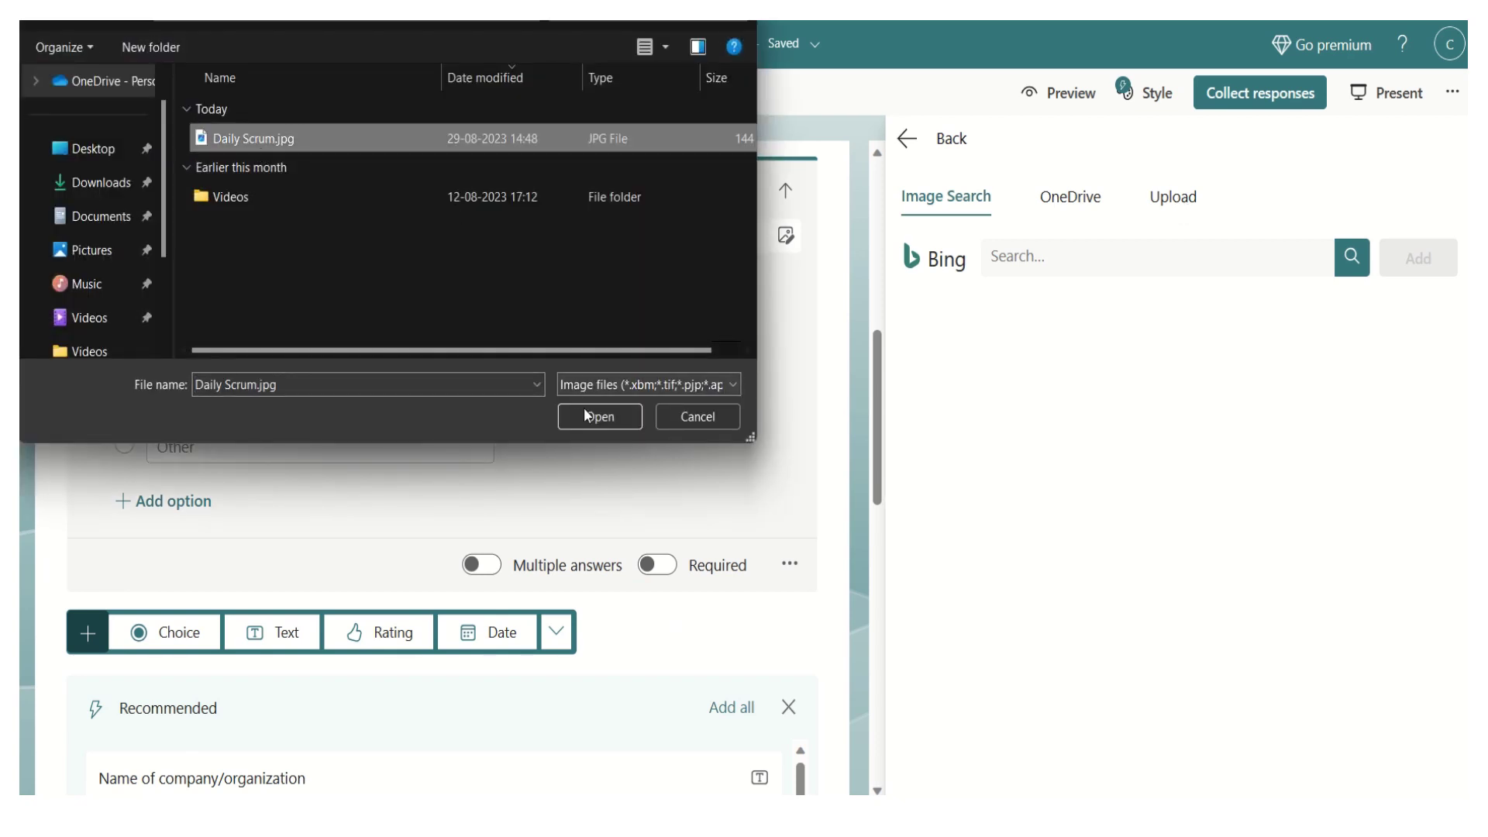
pyautogui.click(587, 416)
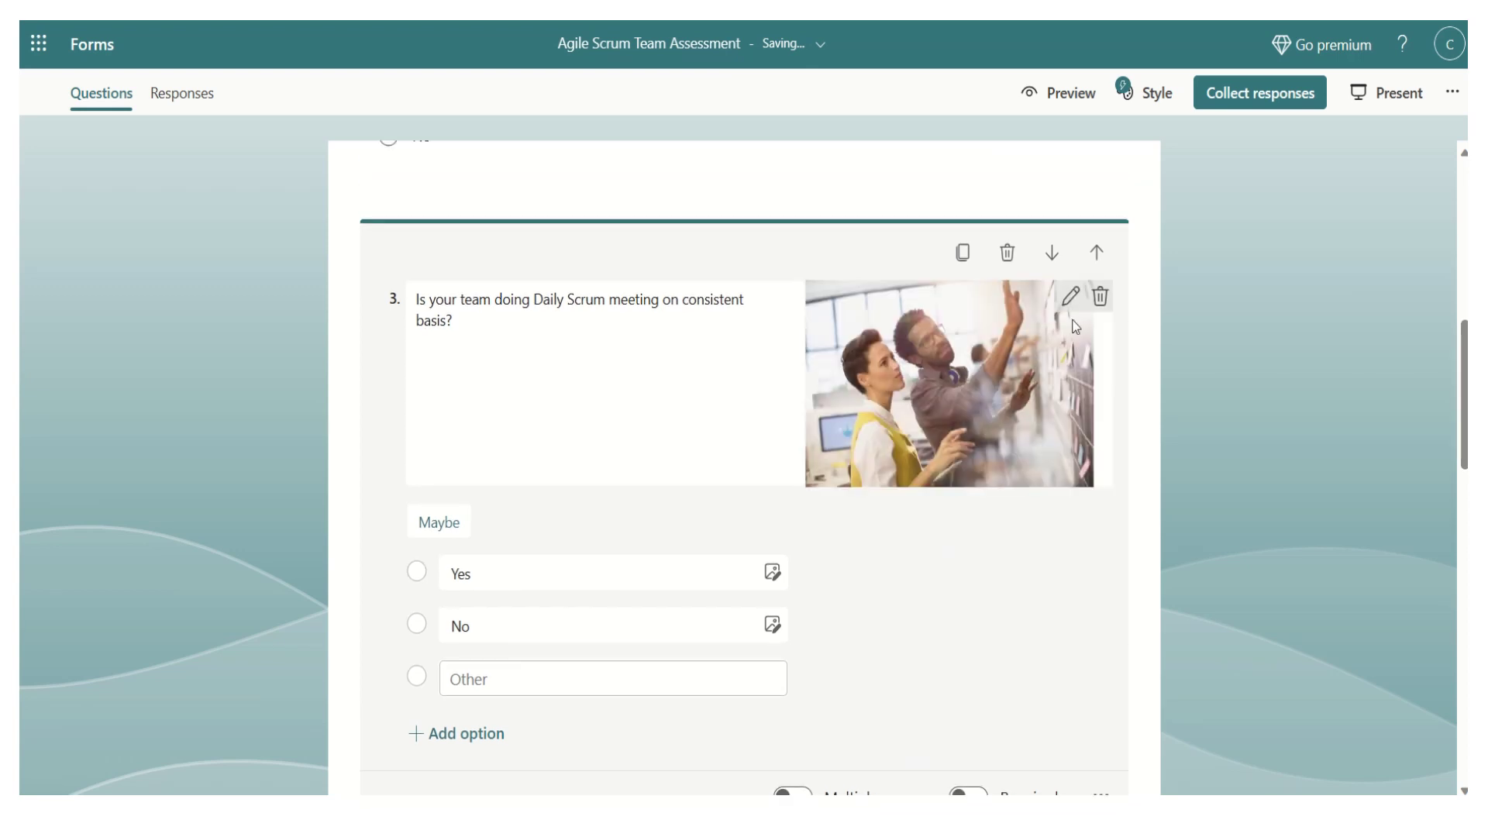
# - Switch question 3's Daily Scrum image to the Large layout, then return to the form's top
pyautogui.click(1070, 295)
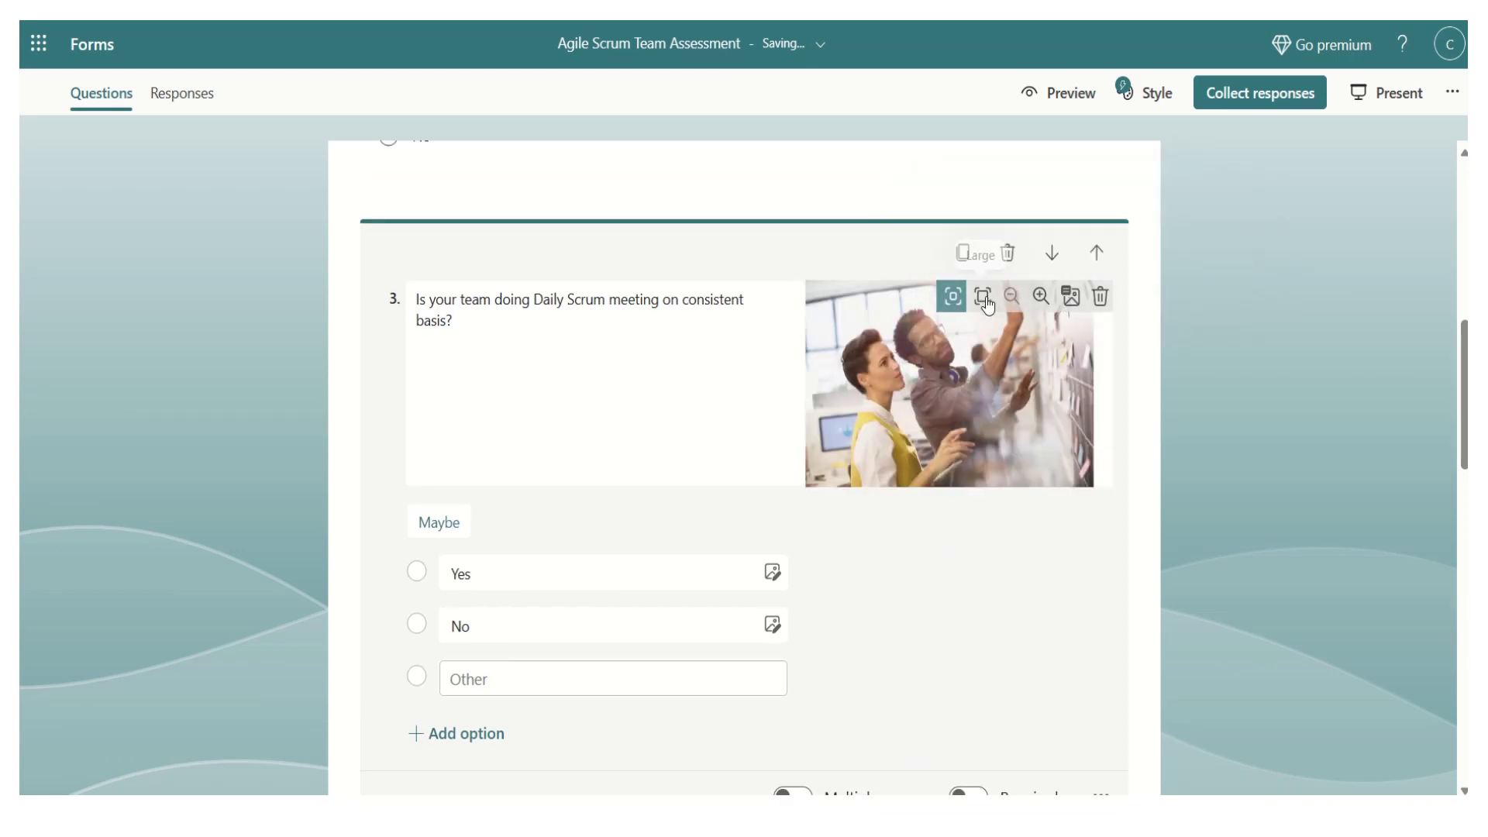
pyautogui.click(983, 298)
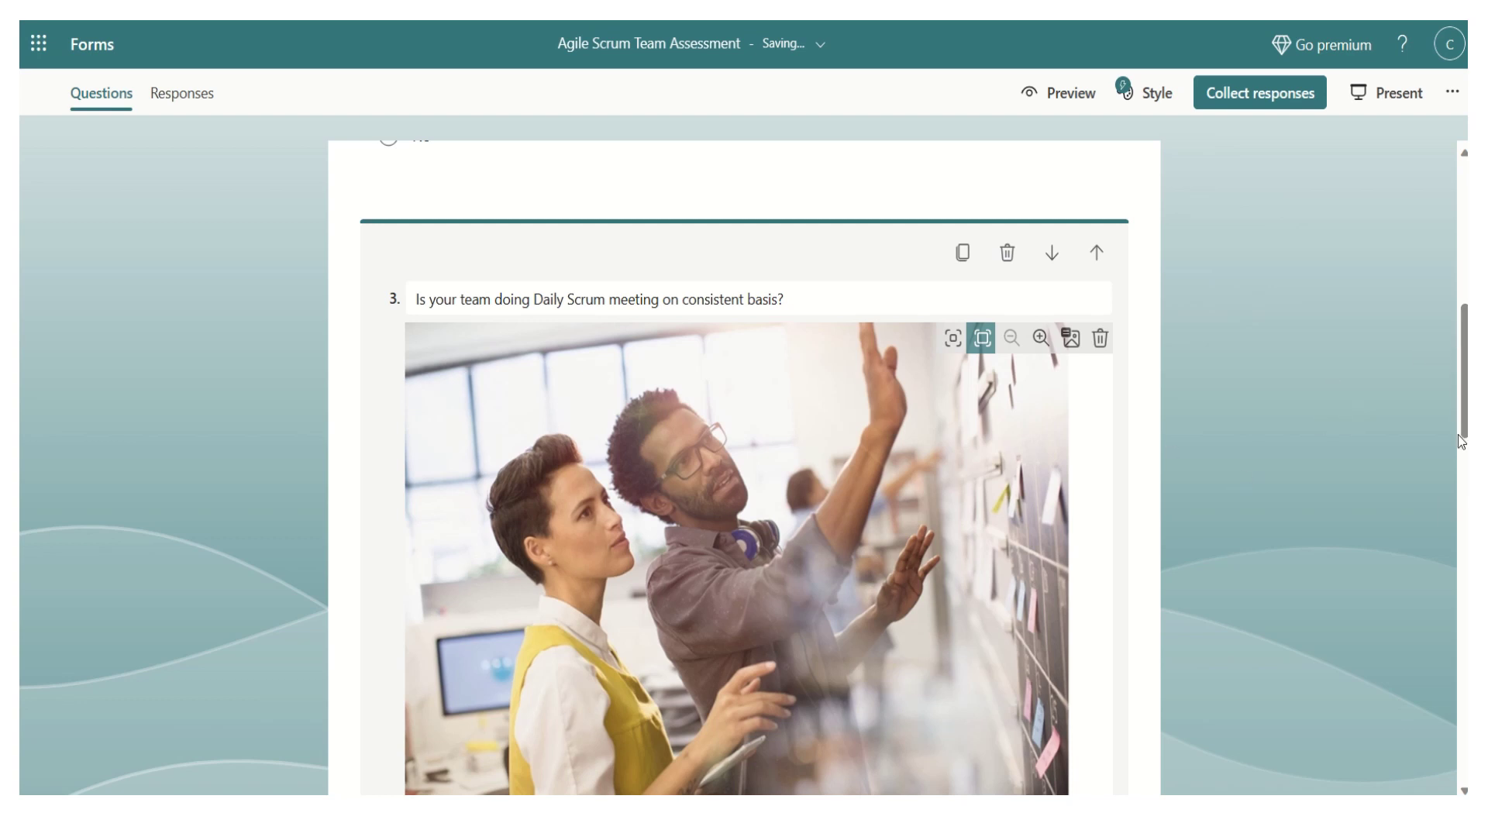
pyautogui.moveTo(1464, 415); pyautogui.dragTo(1463, 520)
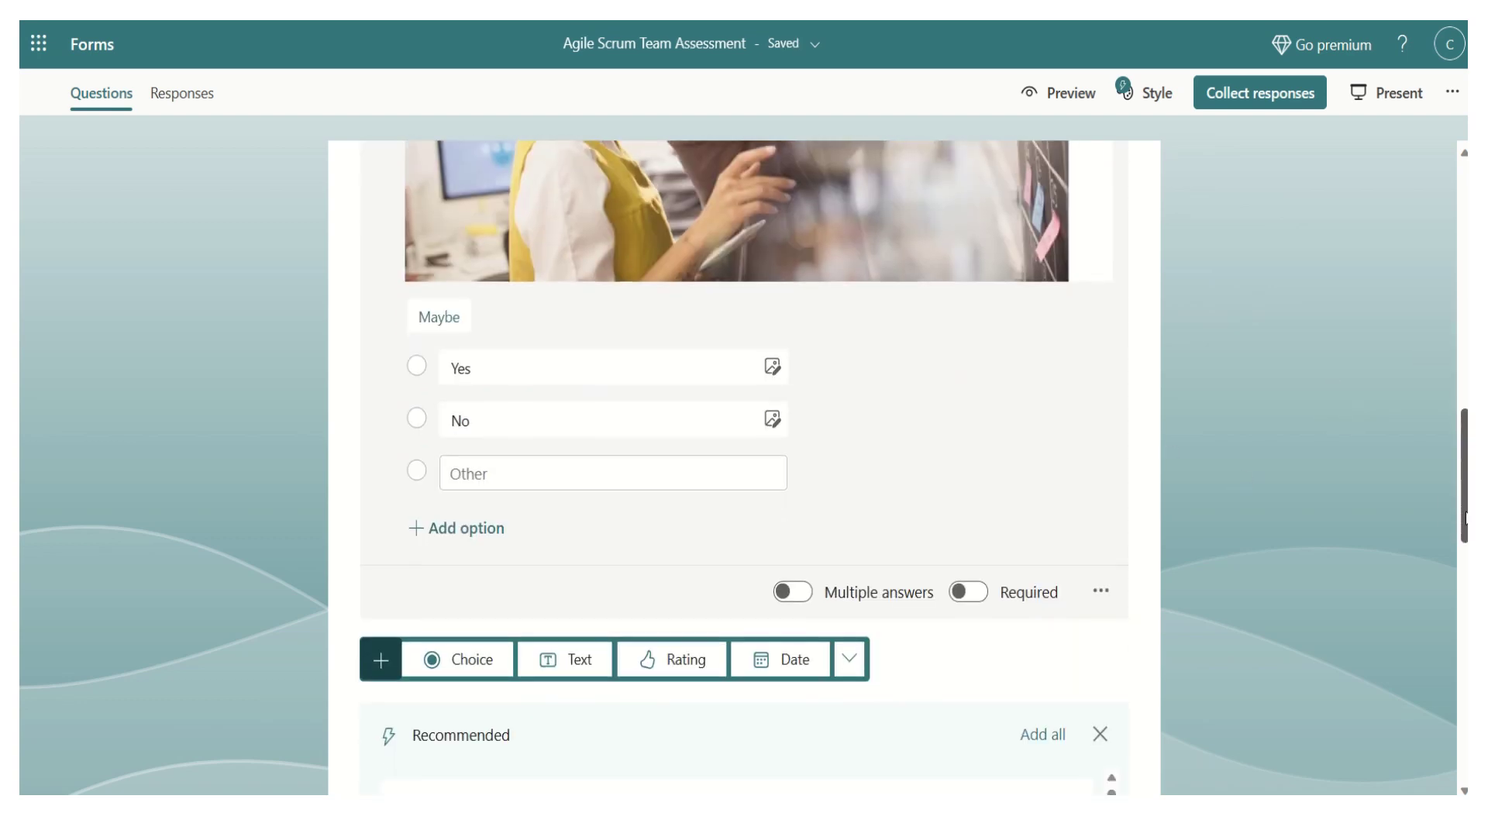
pyautogui.click(1240, 464)
pyautogui.moveTo(1465, 466); pyautogui.dragTo(1452, 371)
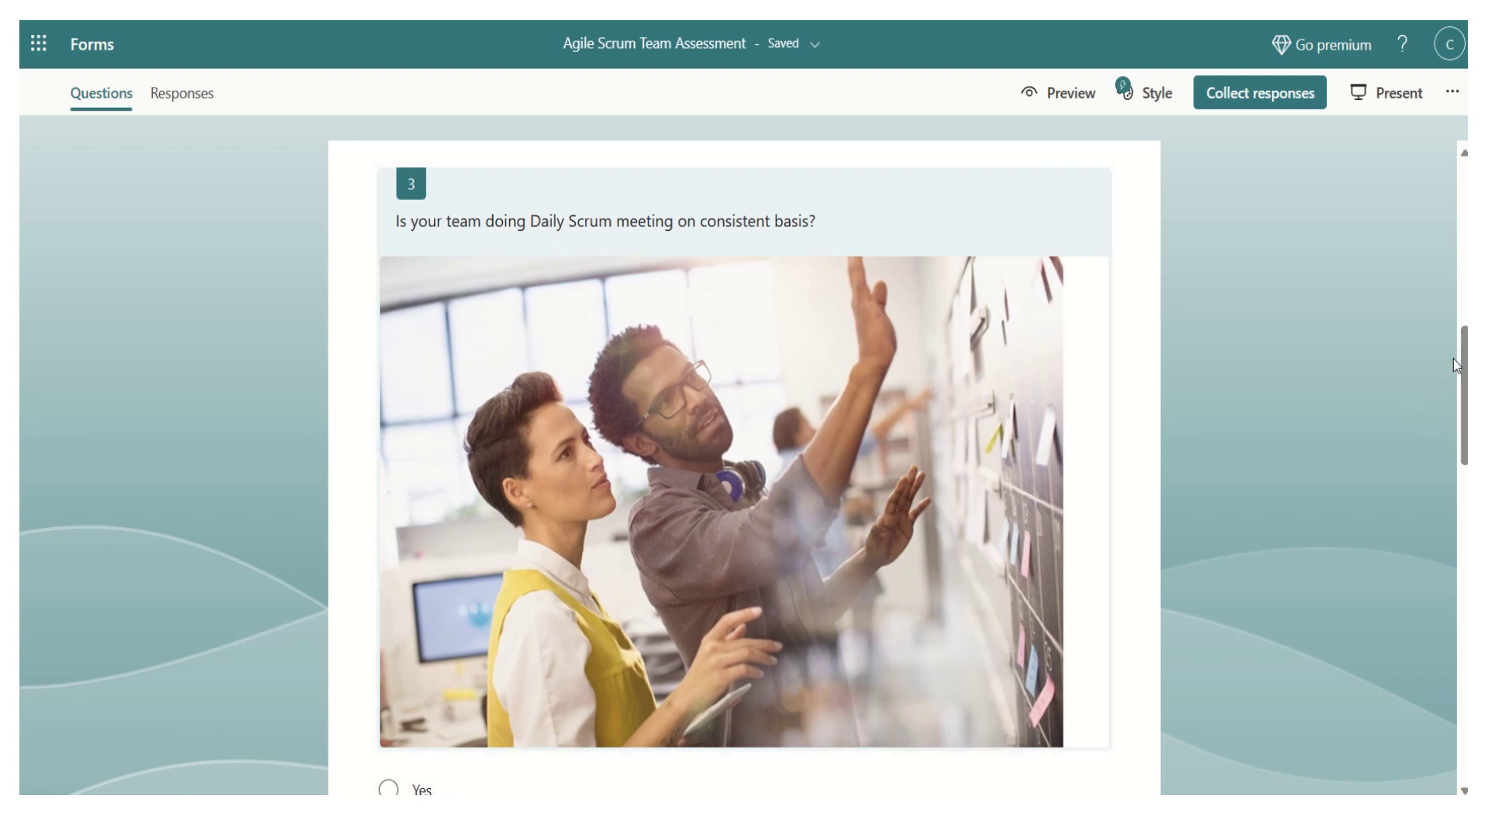
pyautogui.moveTo(1464, 372); pyautogui.dragTo(1463, 209)
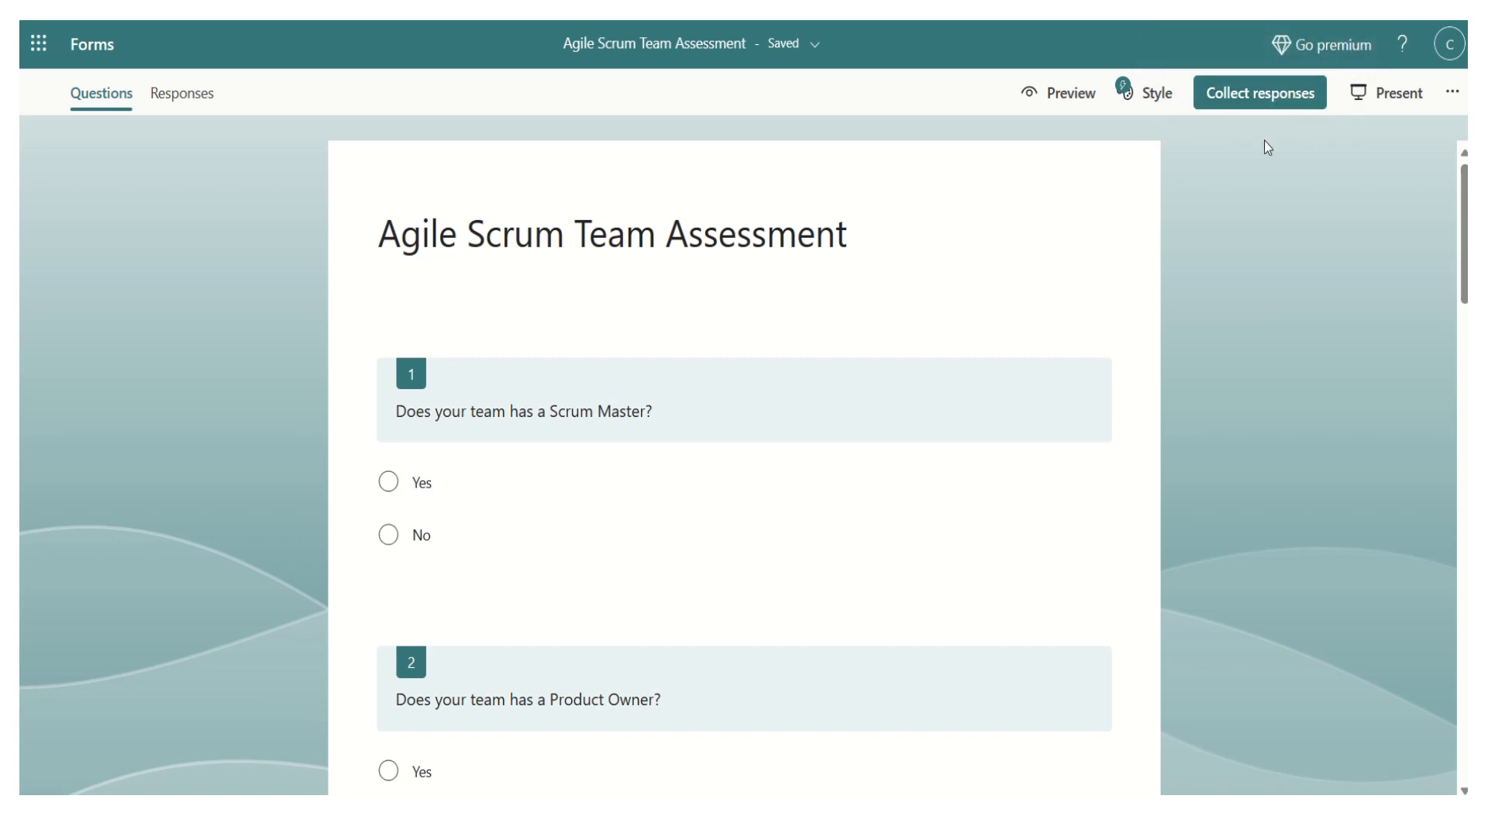
# - Email the form invitation to the recipient's Gmail address via Collect responses
pyautogui.click(1270, 99)
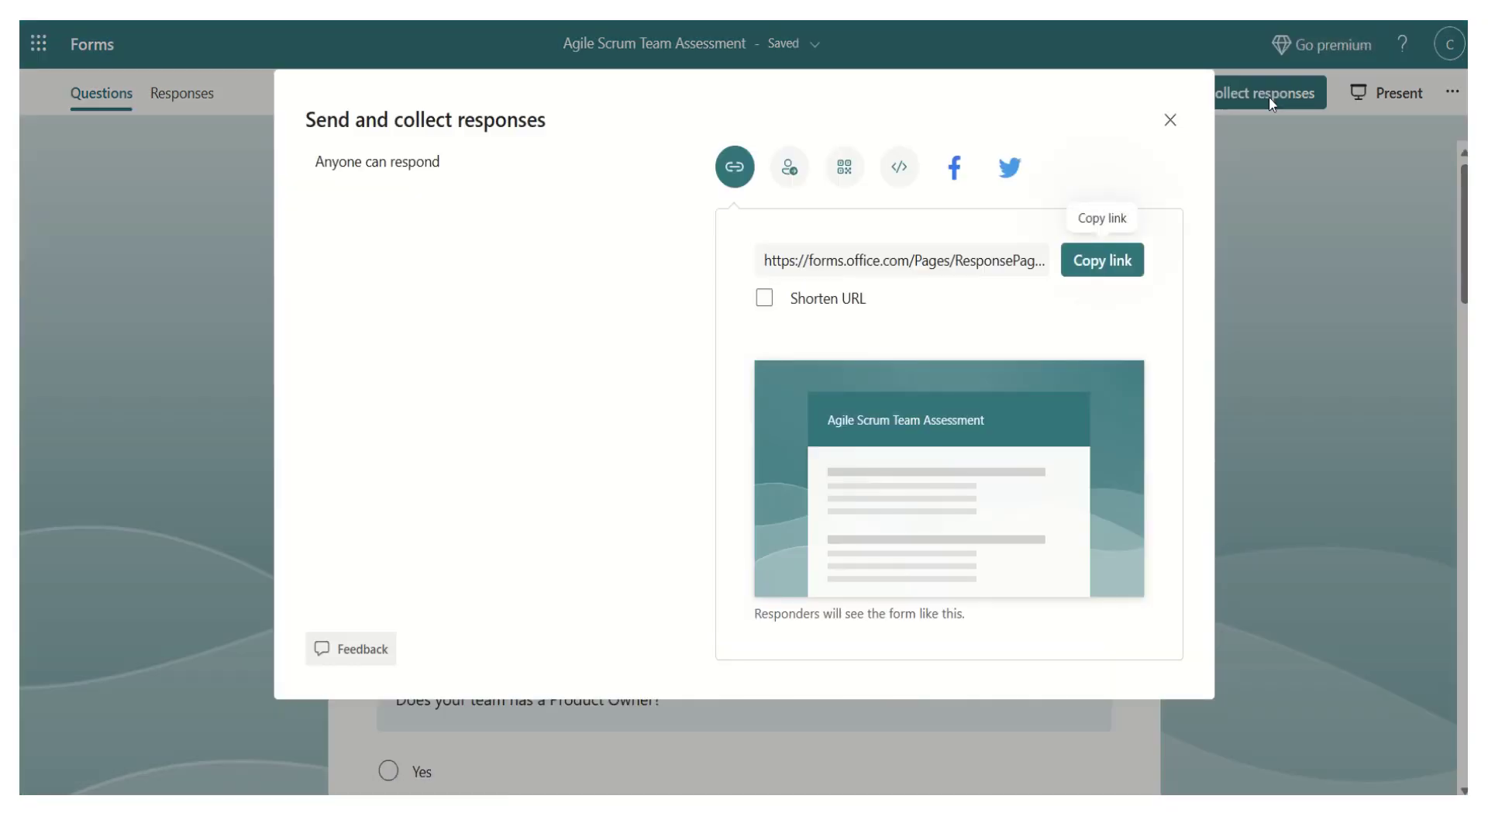
pyautogui.click(794, 170)
pyautogui.click(827, 241)
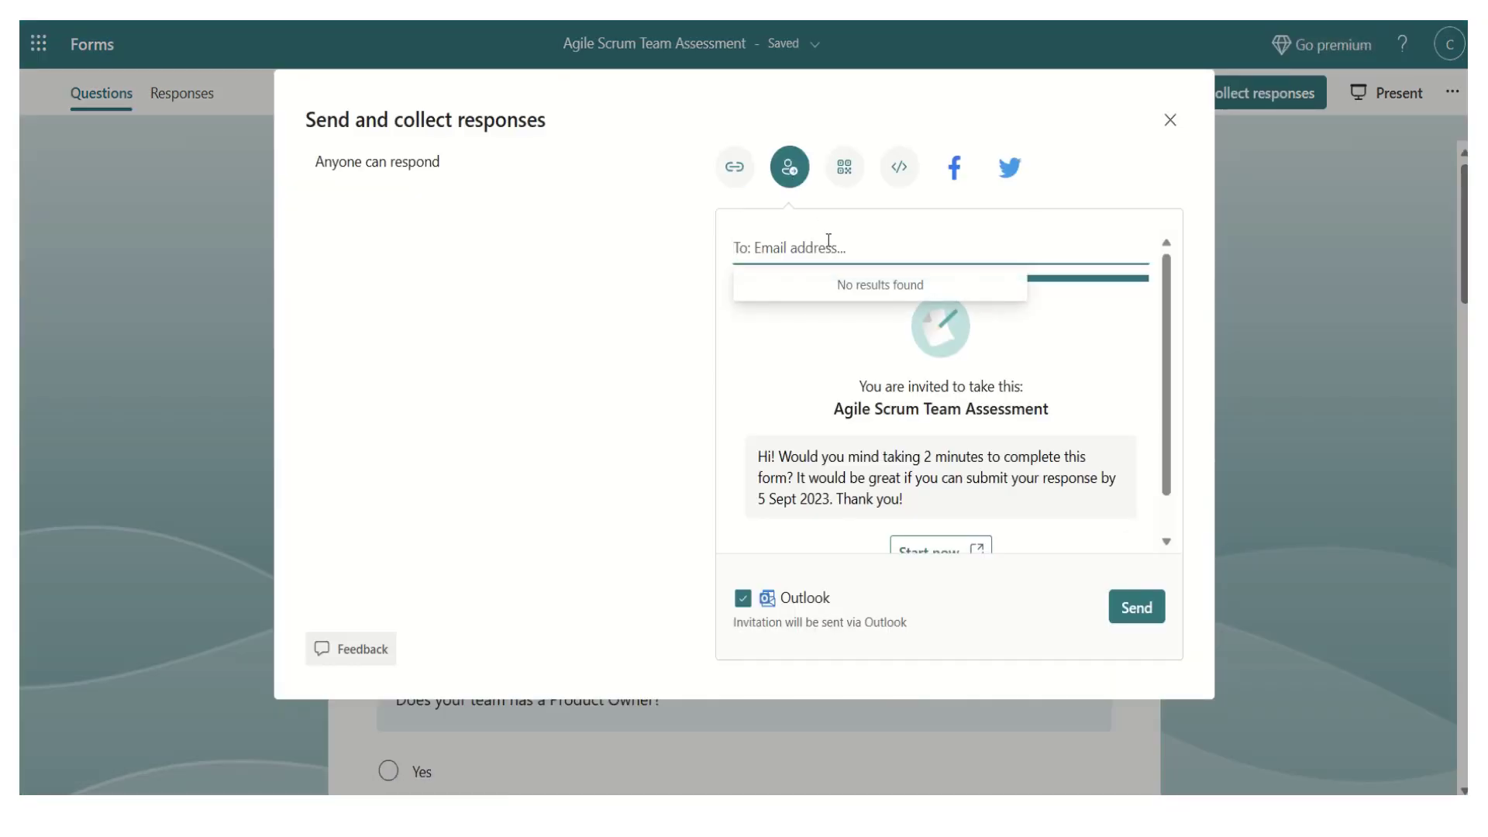
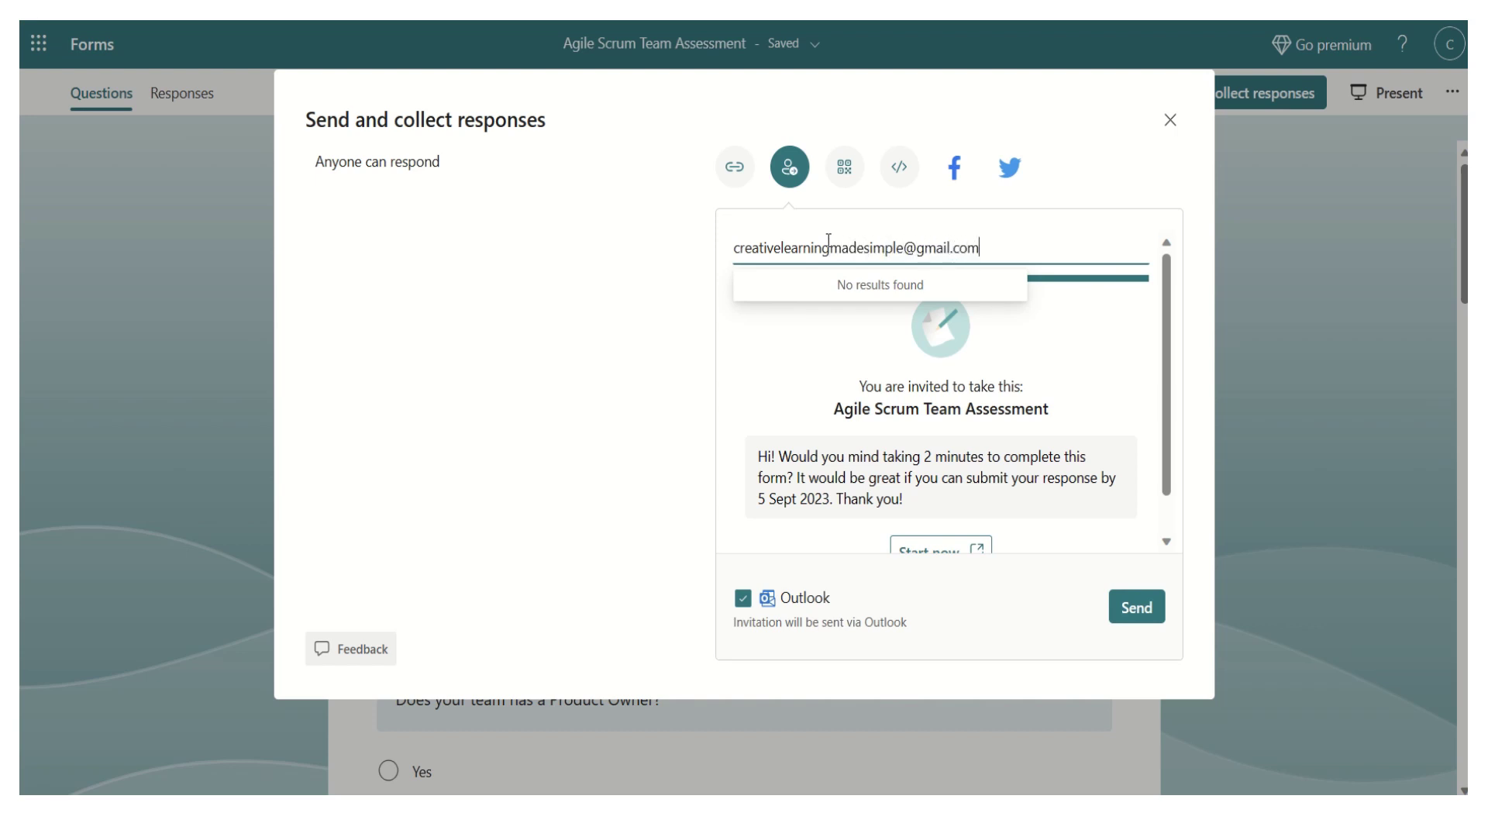
pyautogui.click(853, 291)
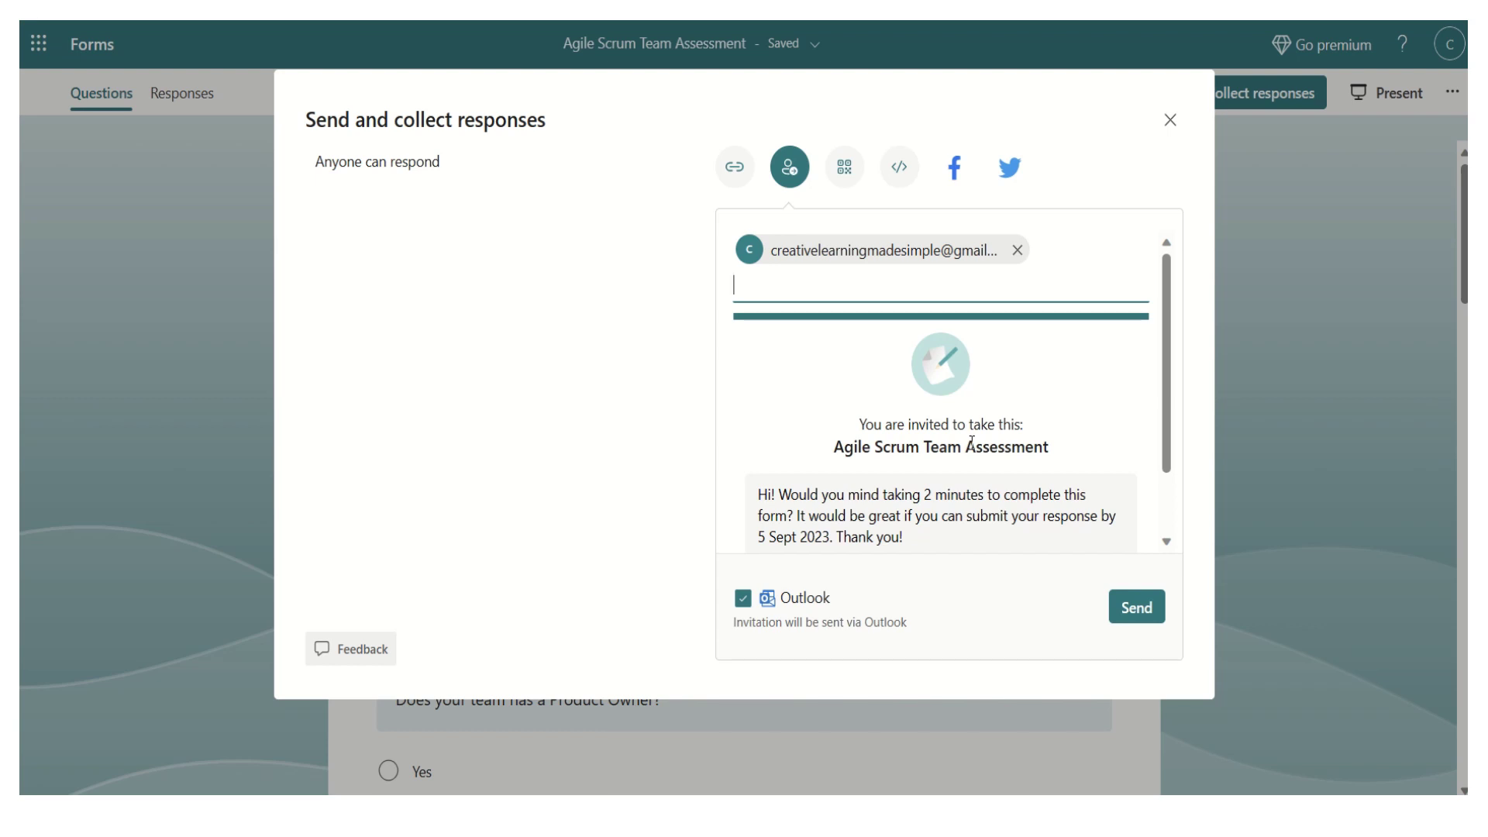
pyautogui.click(1141, 618)
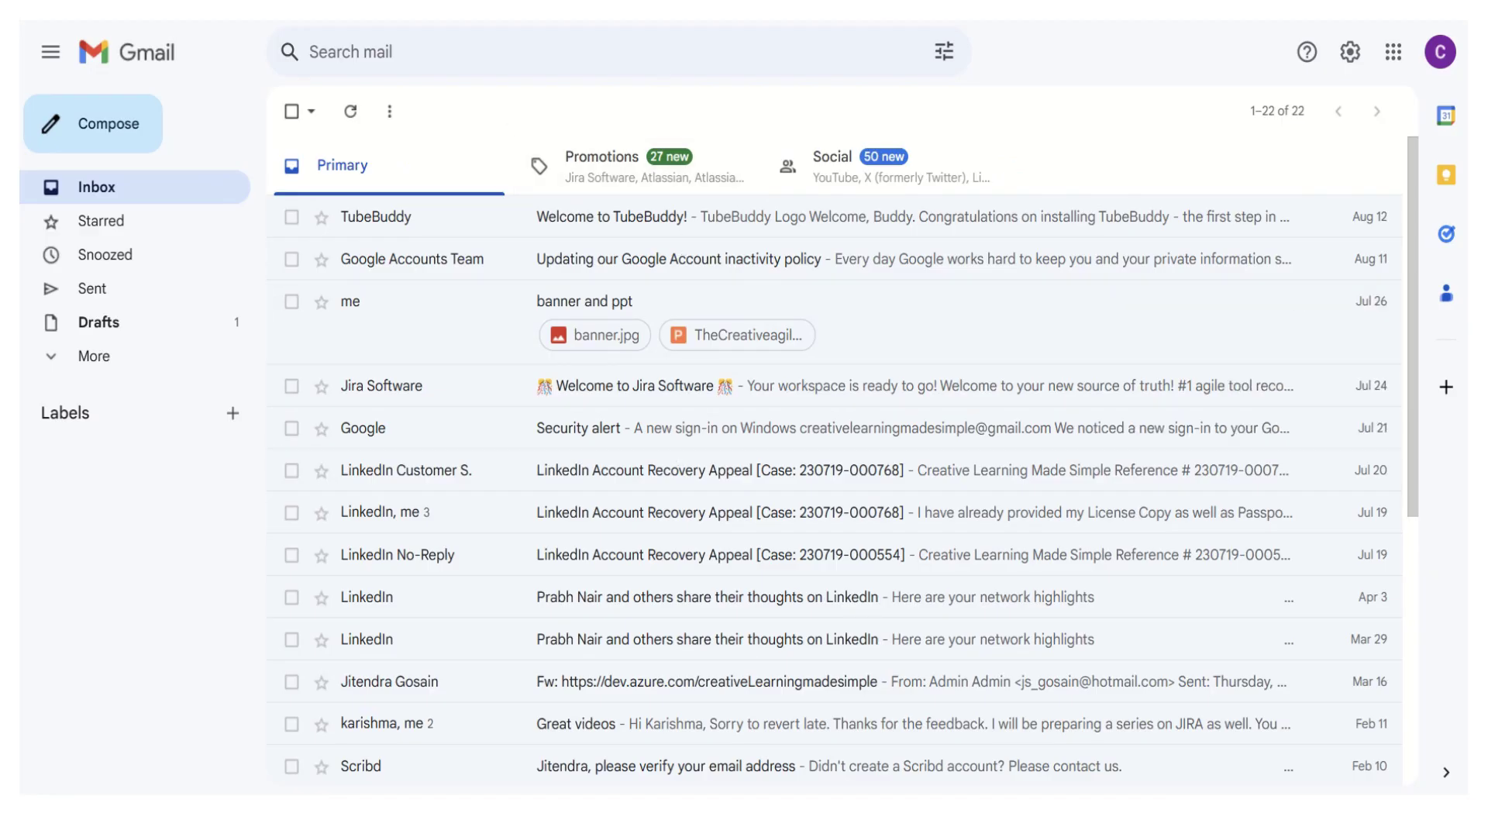
# - Open the Agile Scrum Team Assessment invitation email in Gmail and start the form
pyautogui.click(579, 220)
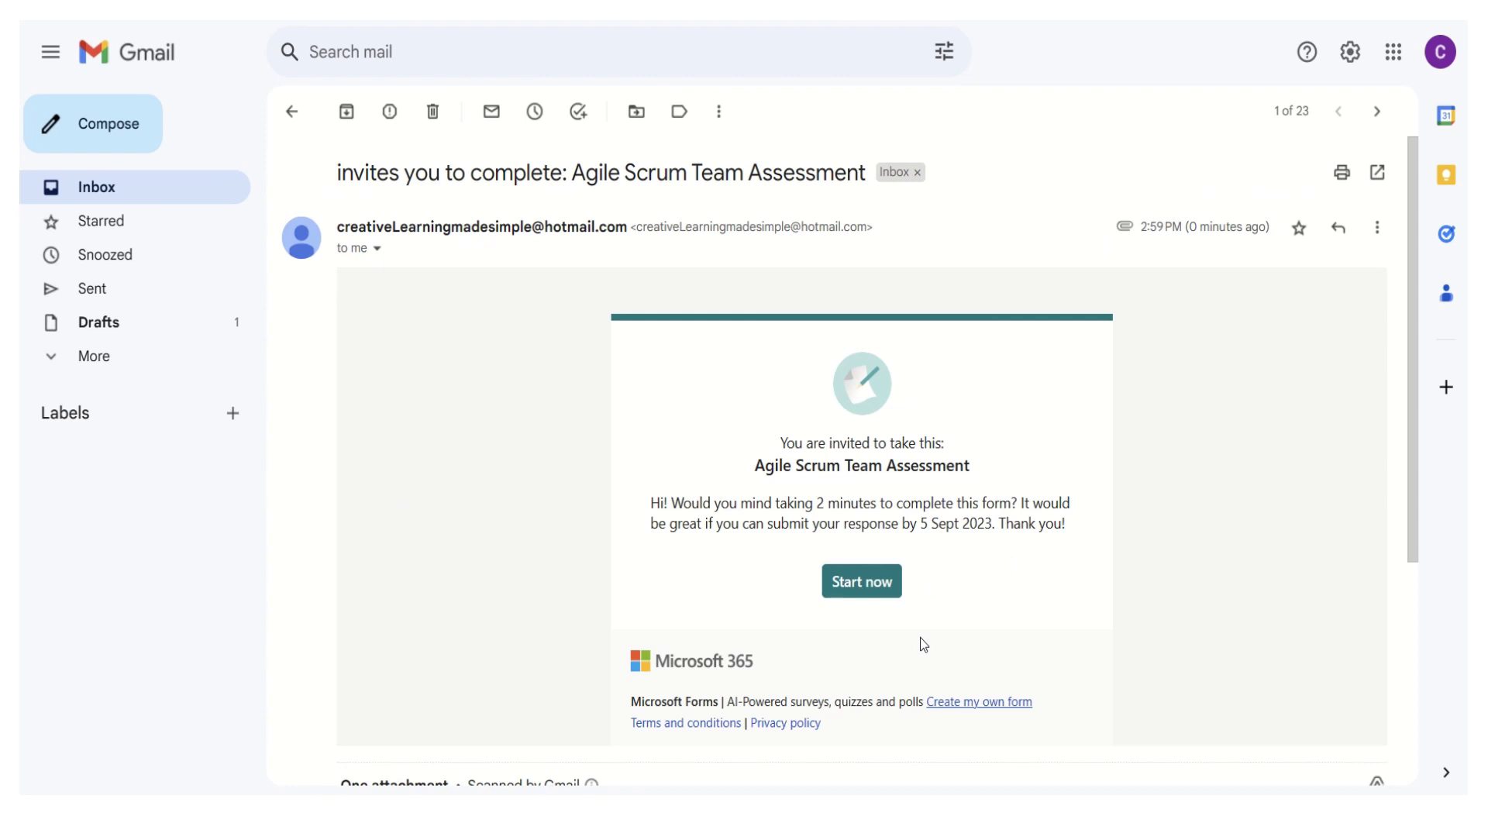
pyautogui.click(872, 586)
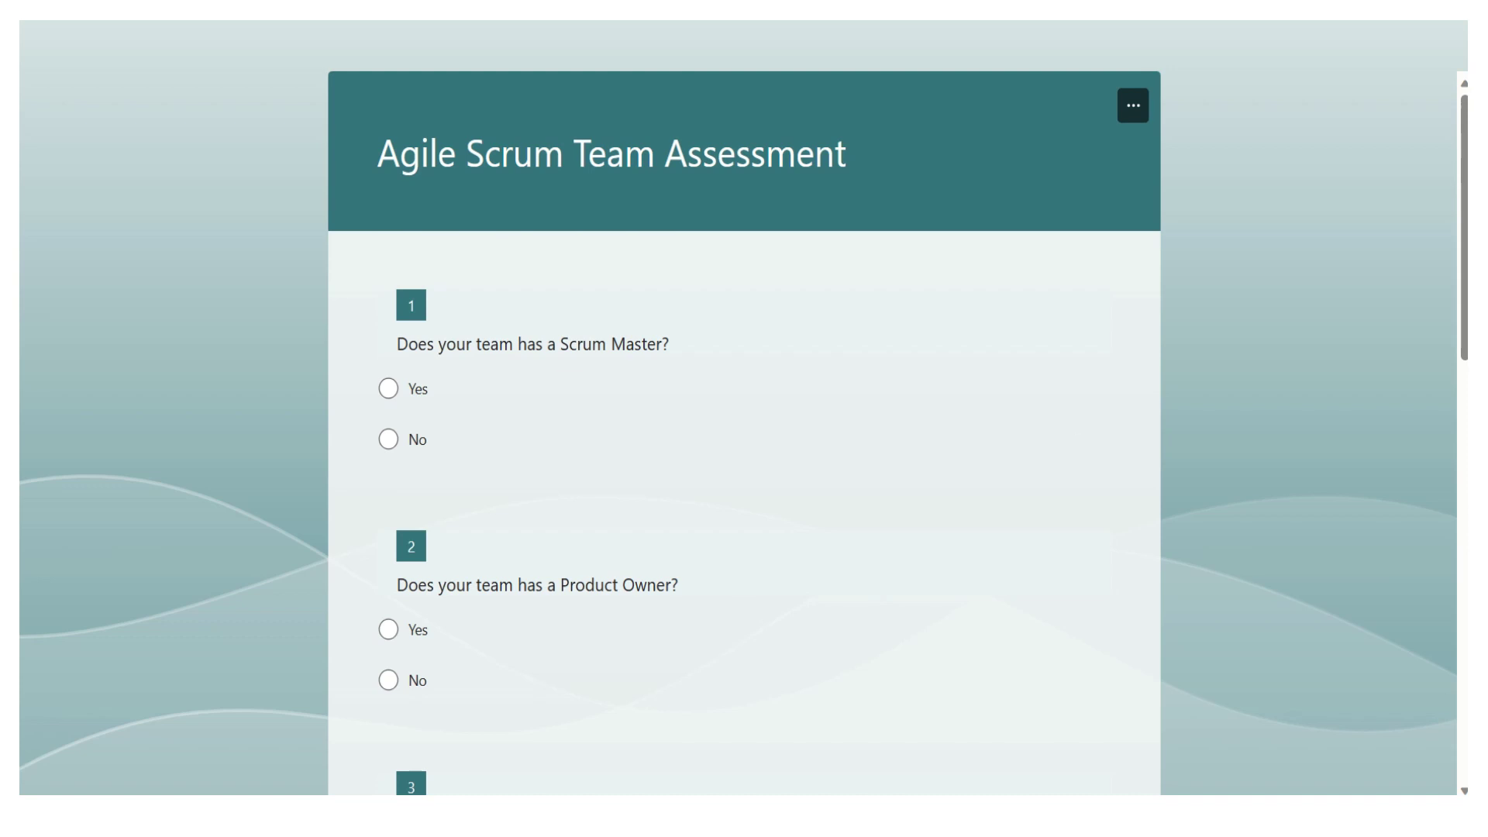
# - Answer Yes to the Scrum Master and Product Owner questions, and Other 'its taking long time' on question 3
pyautogui.scroll(-1, 1463, 250)
pyautogui.moveTo(1464, 250)
pyautogui.mouseDown()
pyautogui.moveTo(1464, 351)
pyautogui.moveTo(1464, 278)
pyautogui.mouseUp()
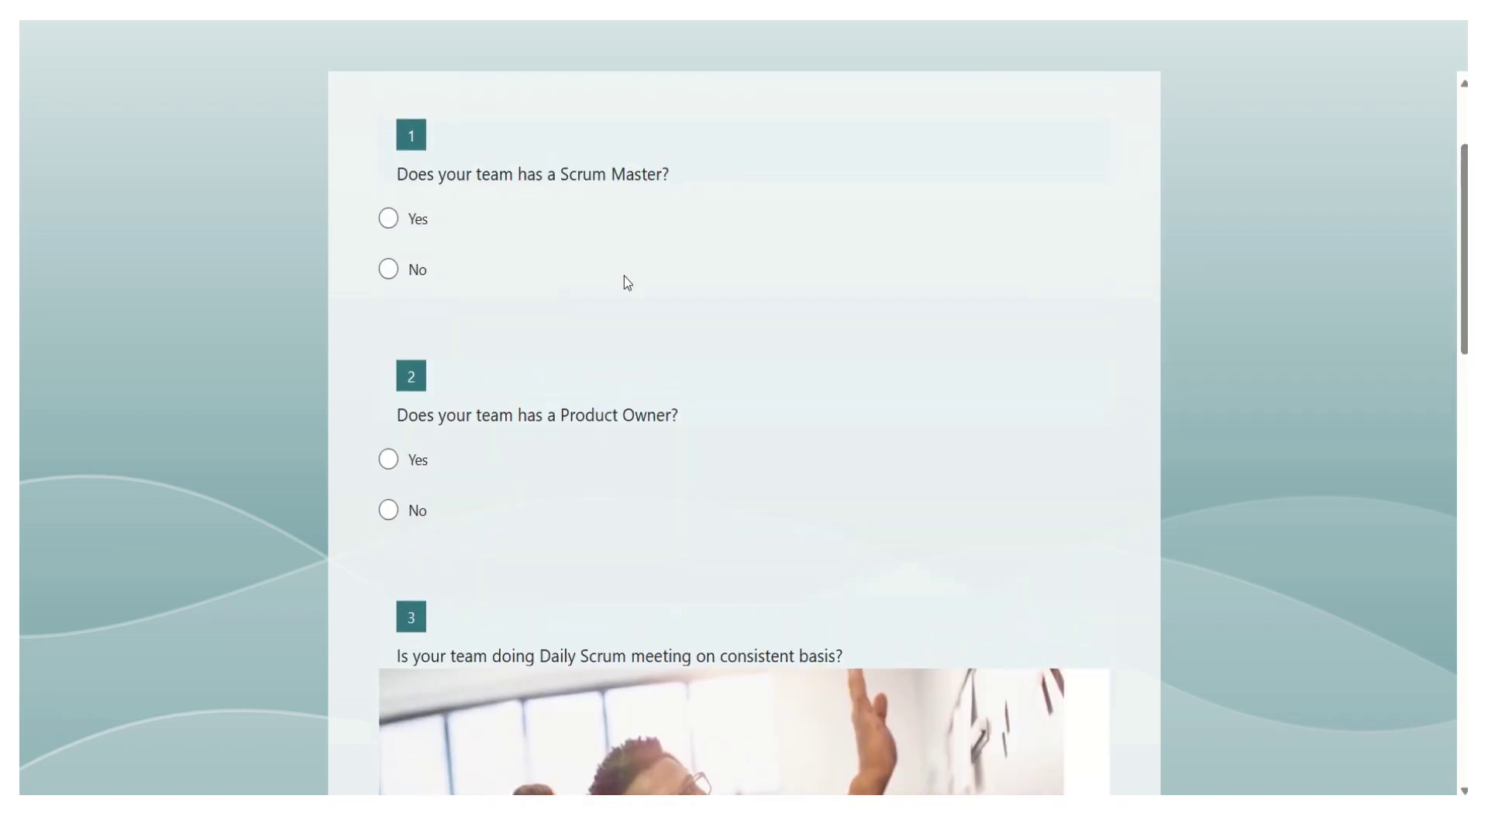
pyautogui.click(391, 220)
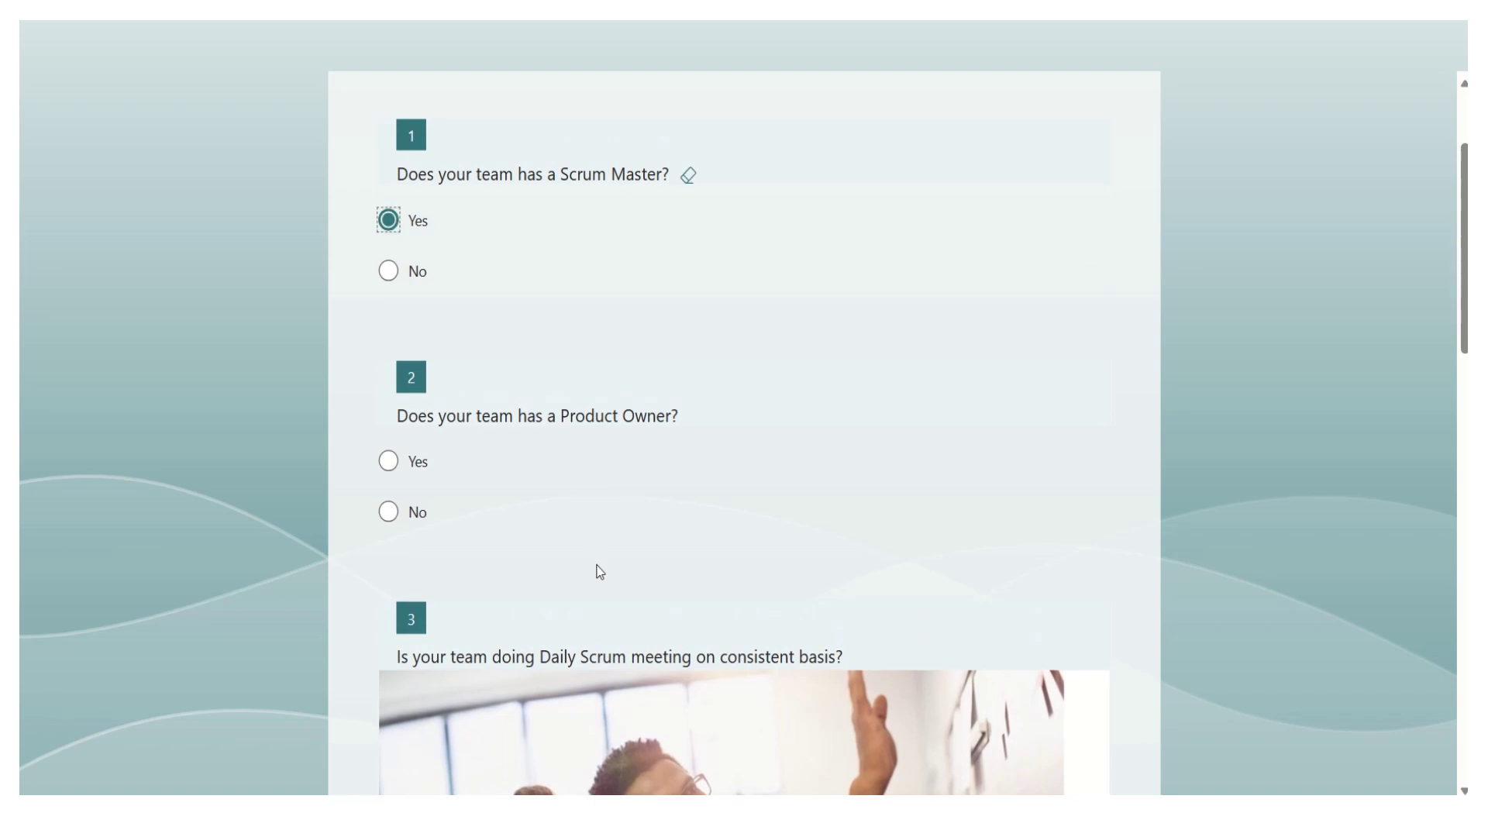
pyautogui.click(388, 461)
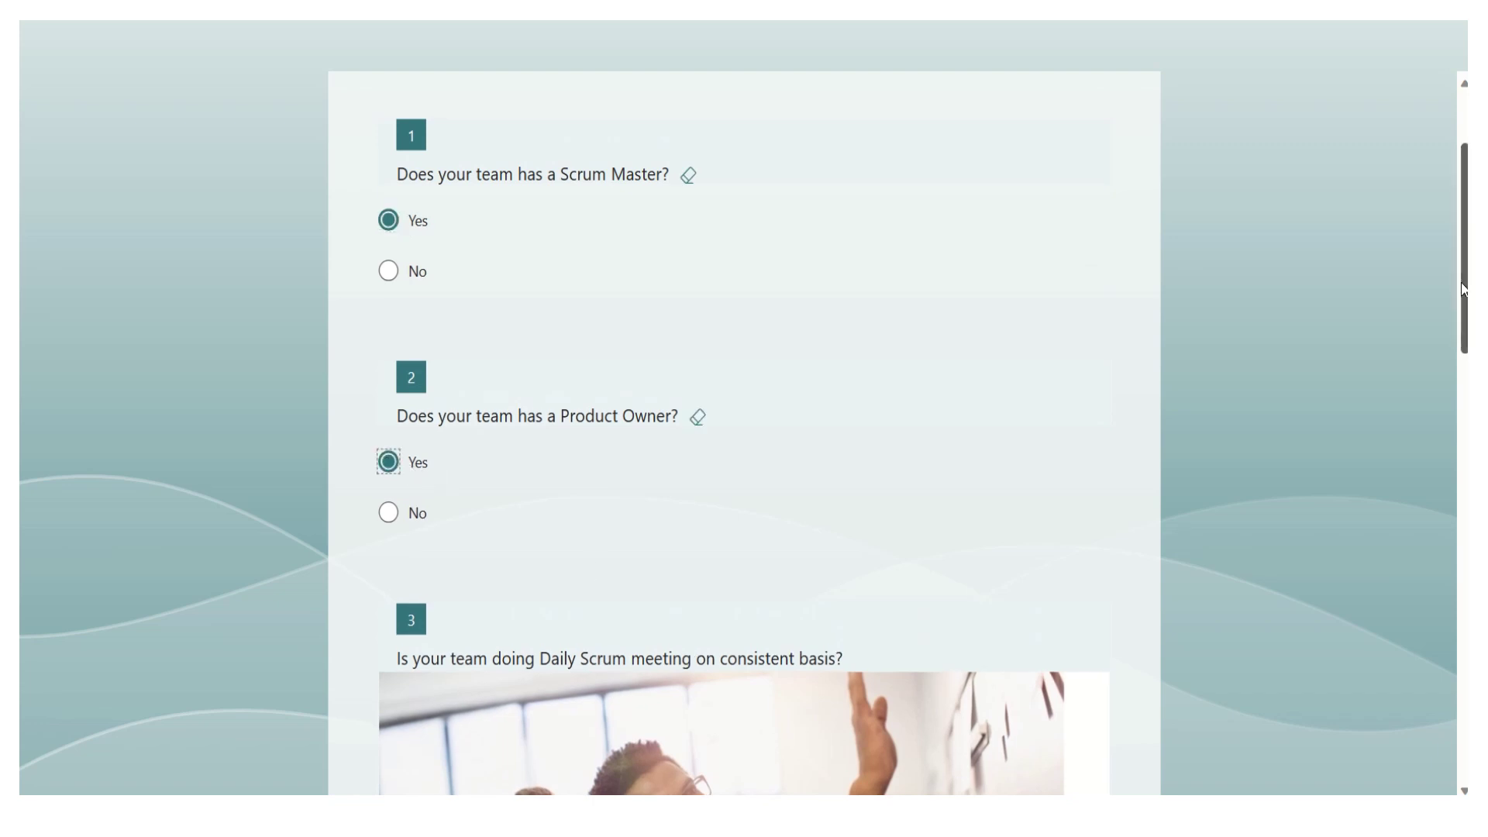
pyautogui.moveTo(1459, 283); pyautogui.dragTo(1458, 493)
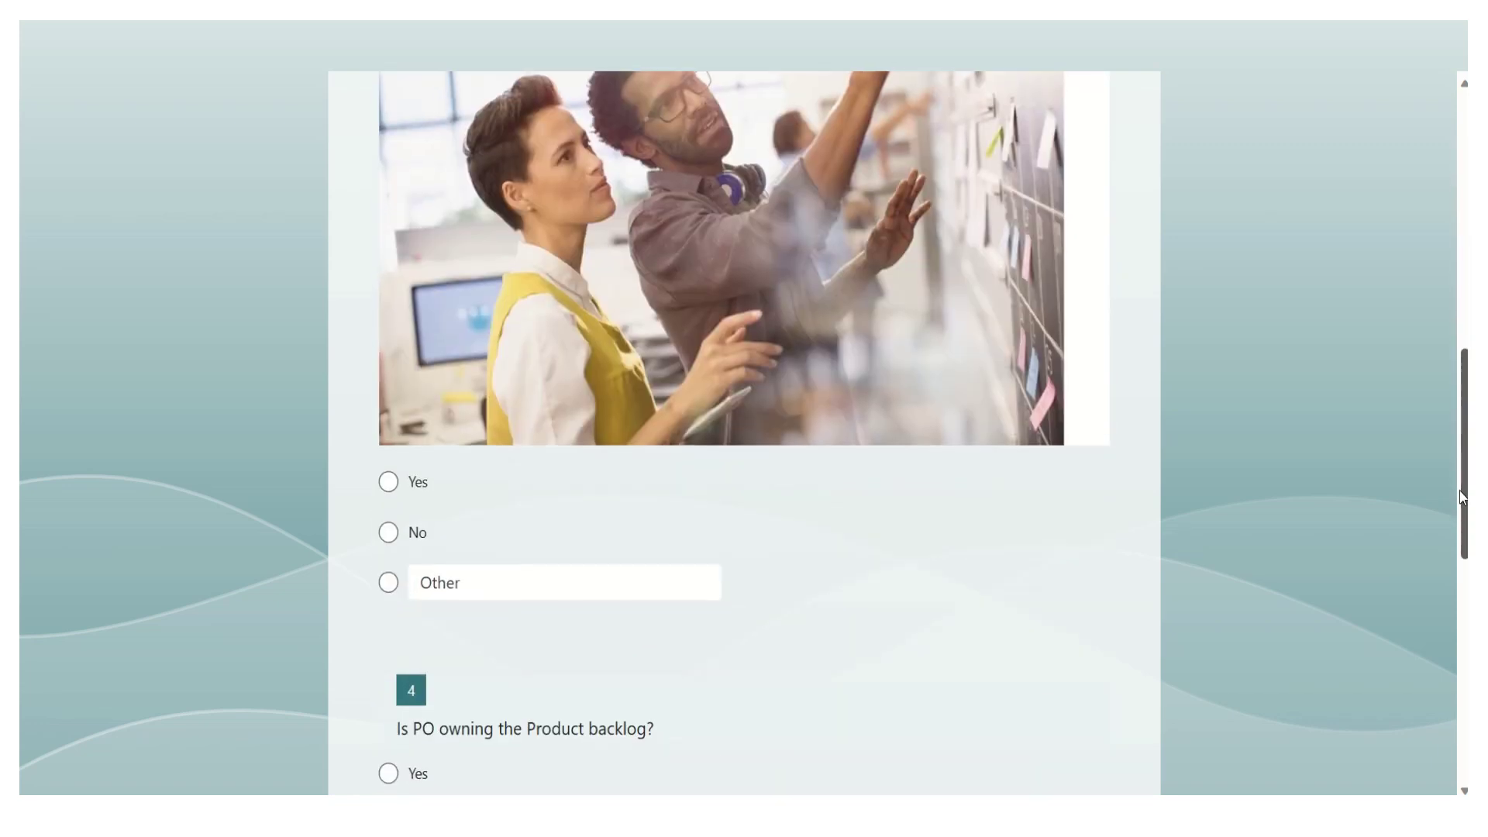
pyautogui.click(392, 568)
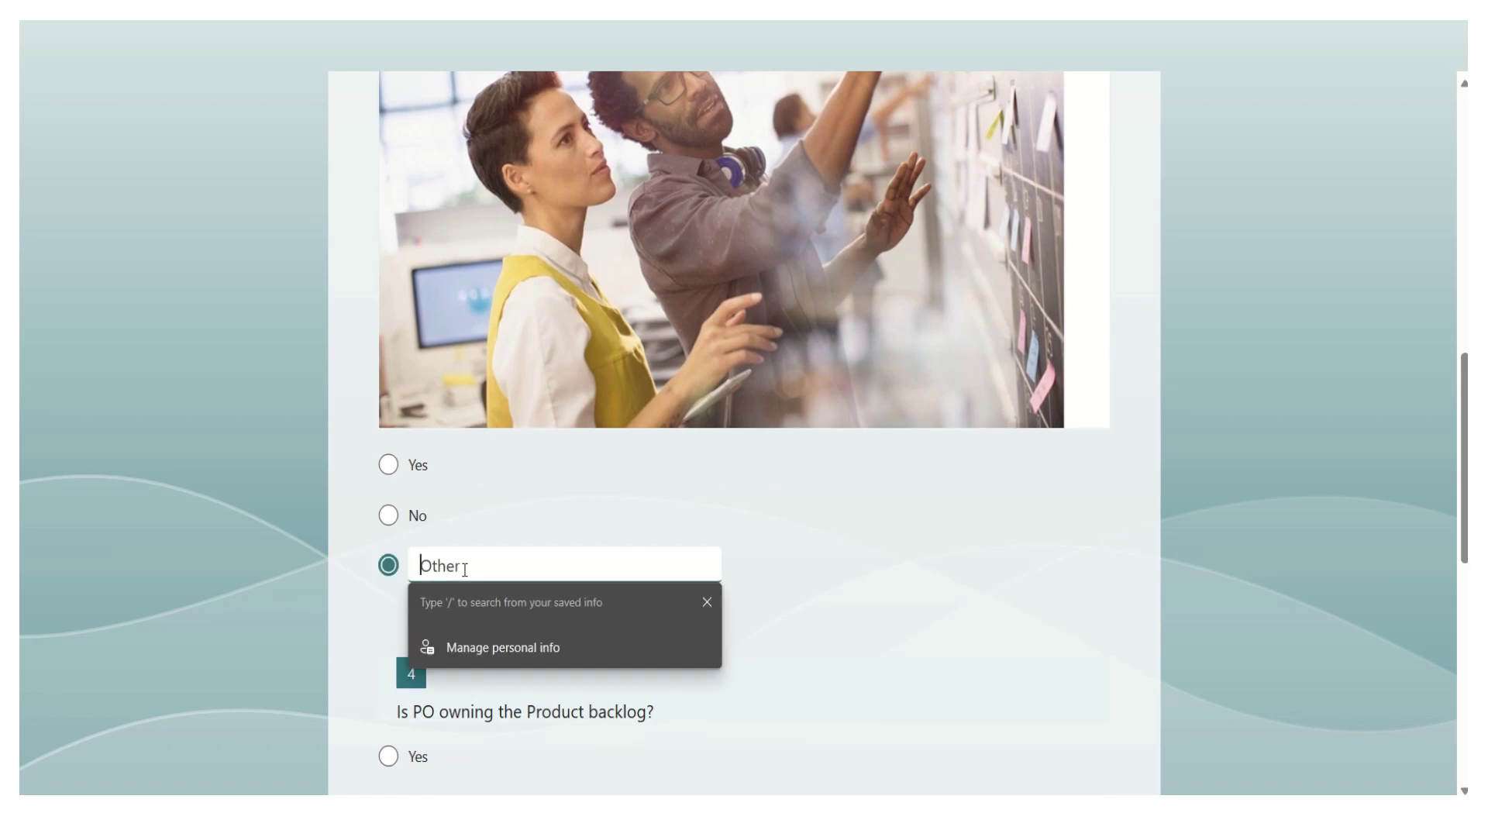
pyautogui.write('its takin')
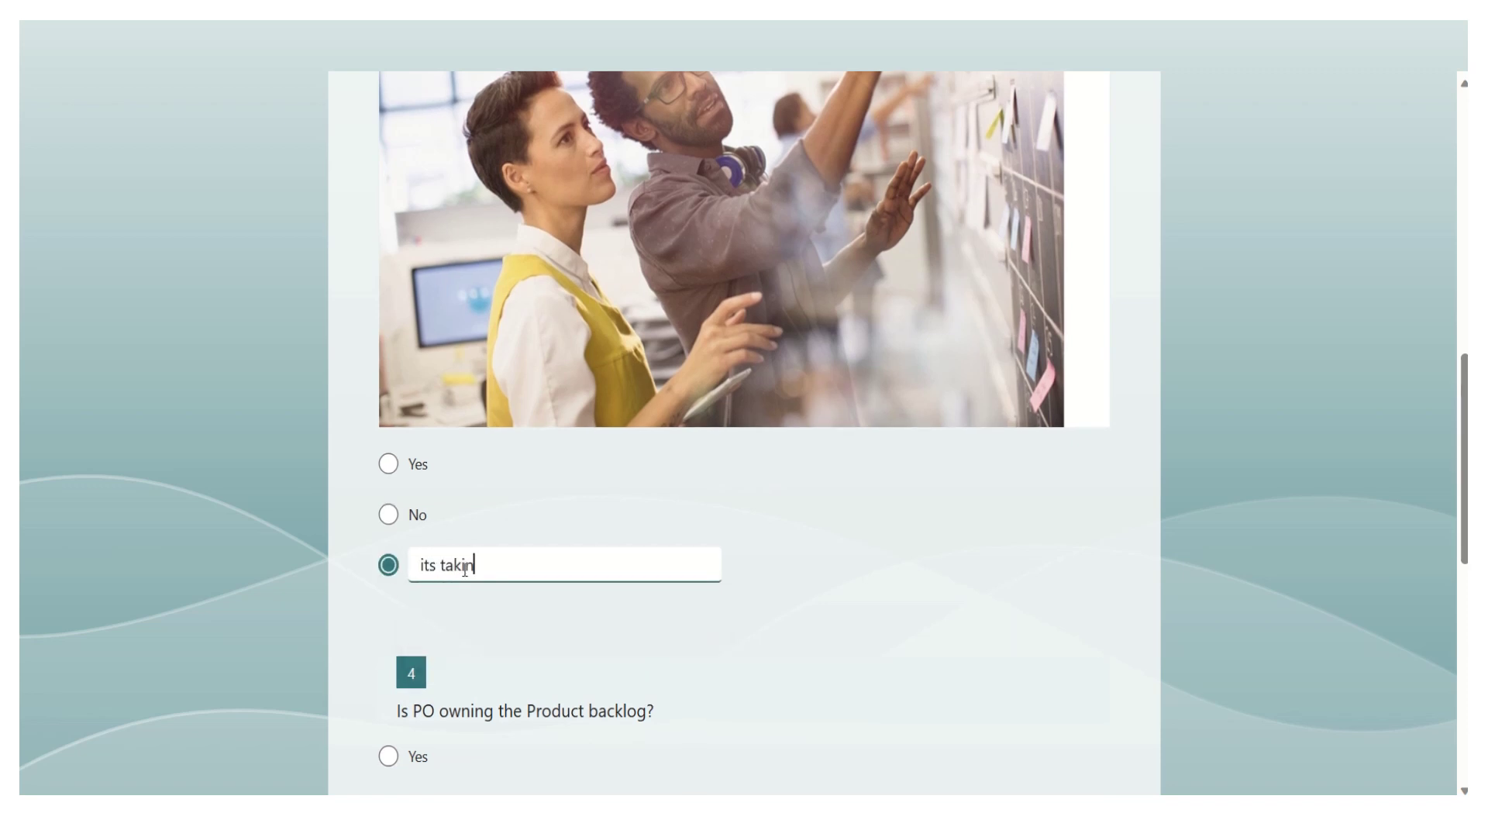
pyautogui.write('g long time')
# - Answer Yes on backlog ownership and No on the Retrospective question, then submit the survey
pyautogui.moveTo(1464, 487); pyautogui.dragTo(1464, 594)
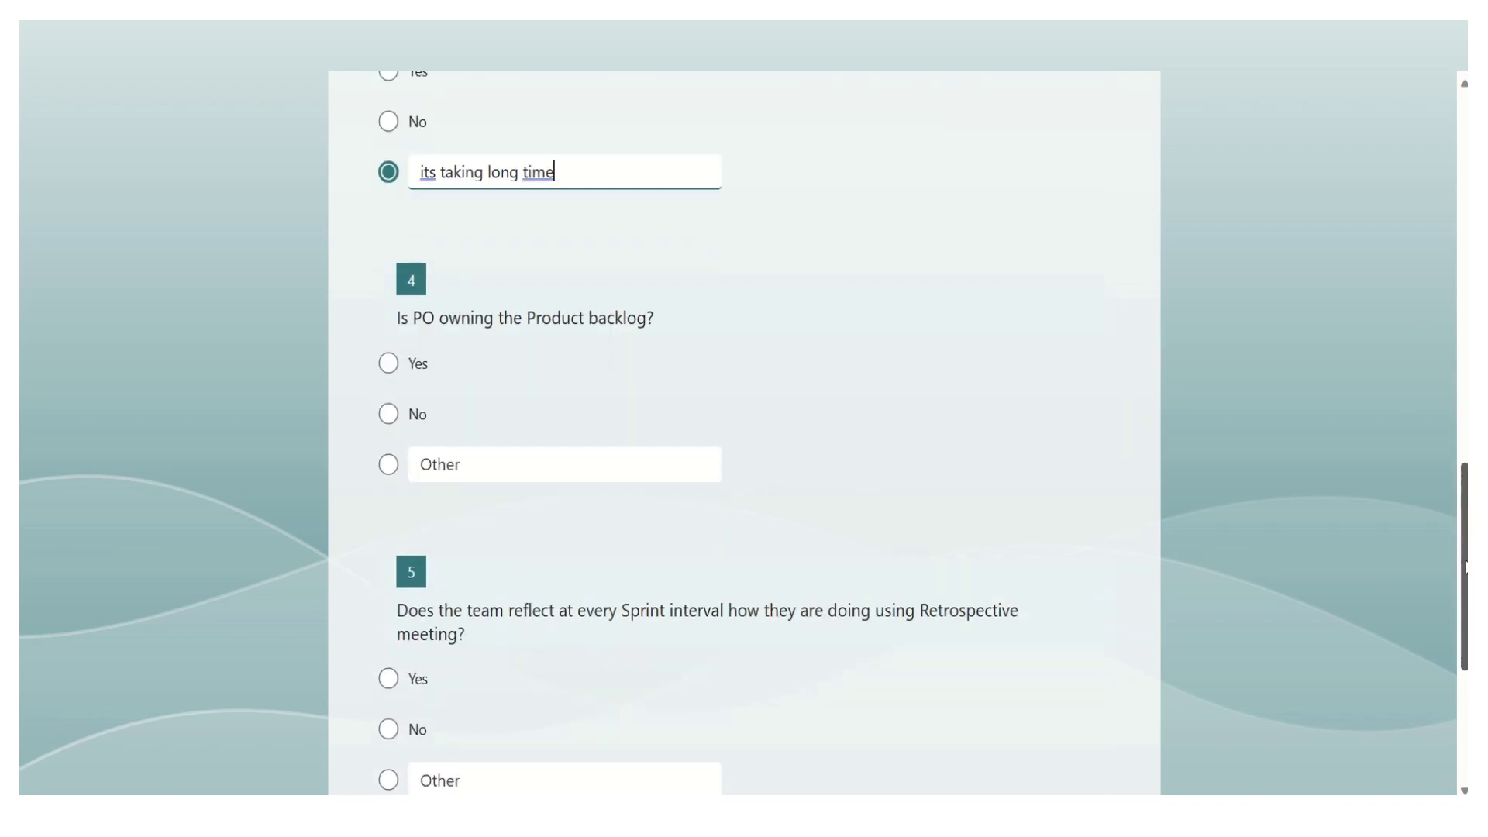
pyautogui.click(387, 365)
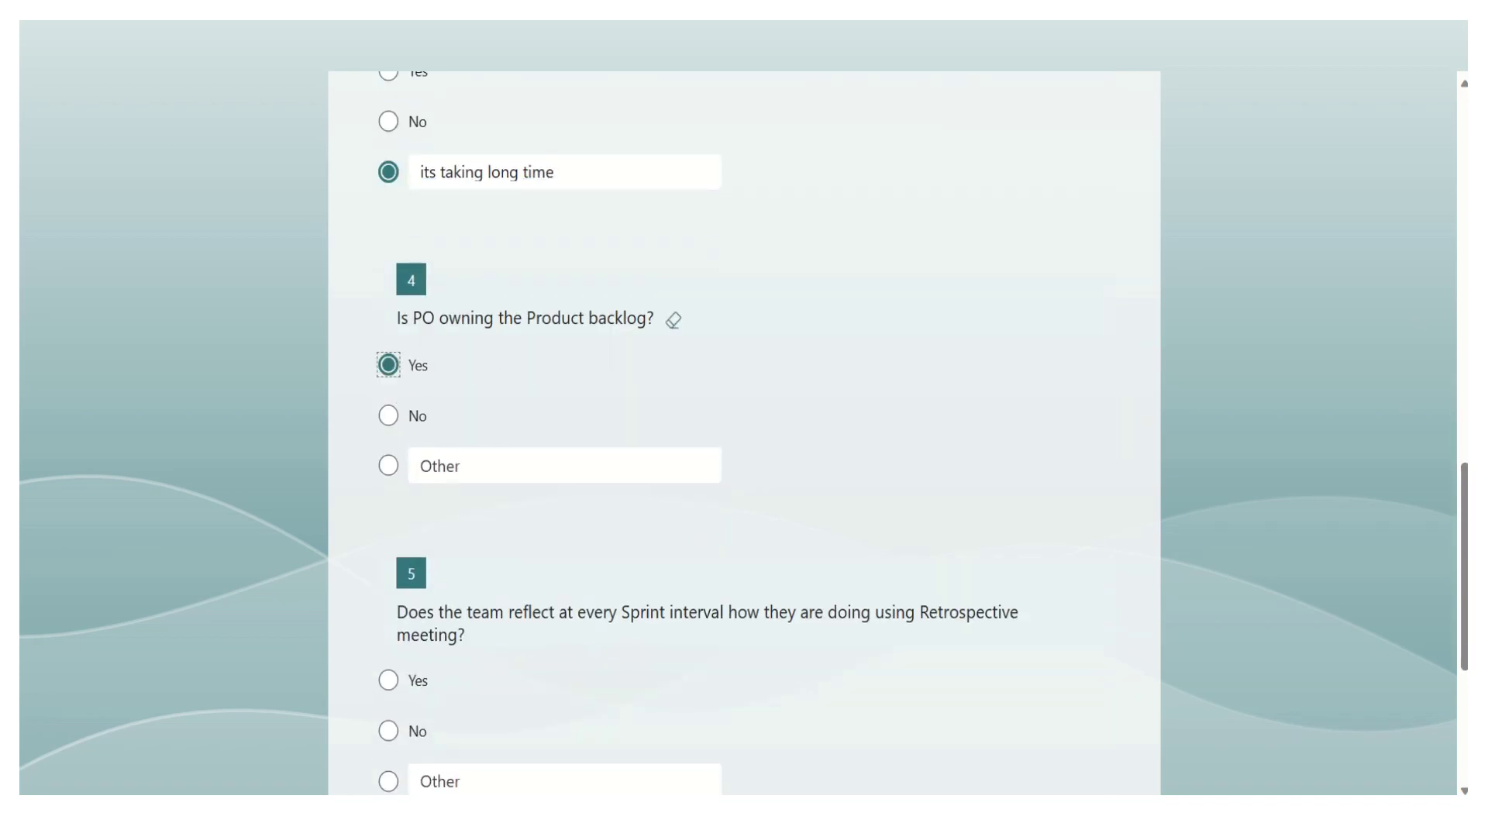
pyautogui.moveTo(1462, 512); pyautogui.dragTo(1434, 566)
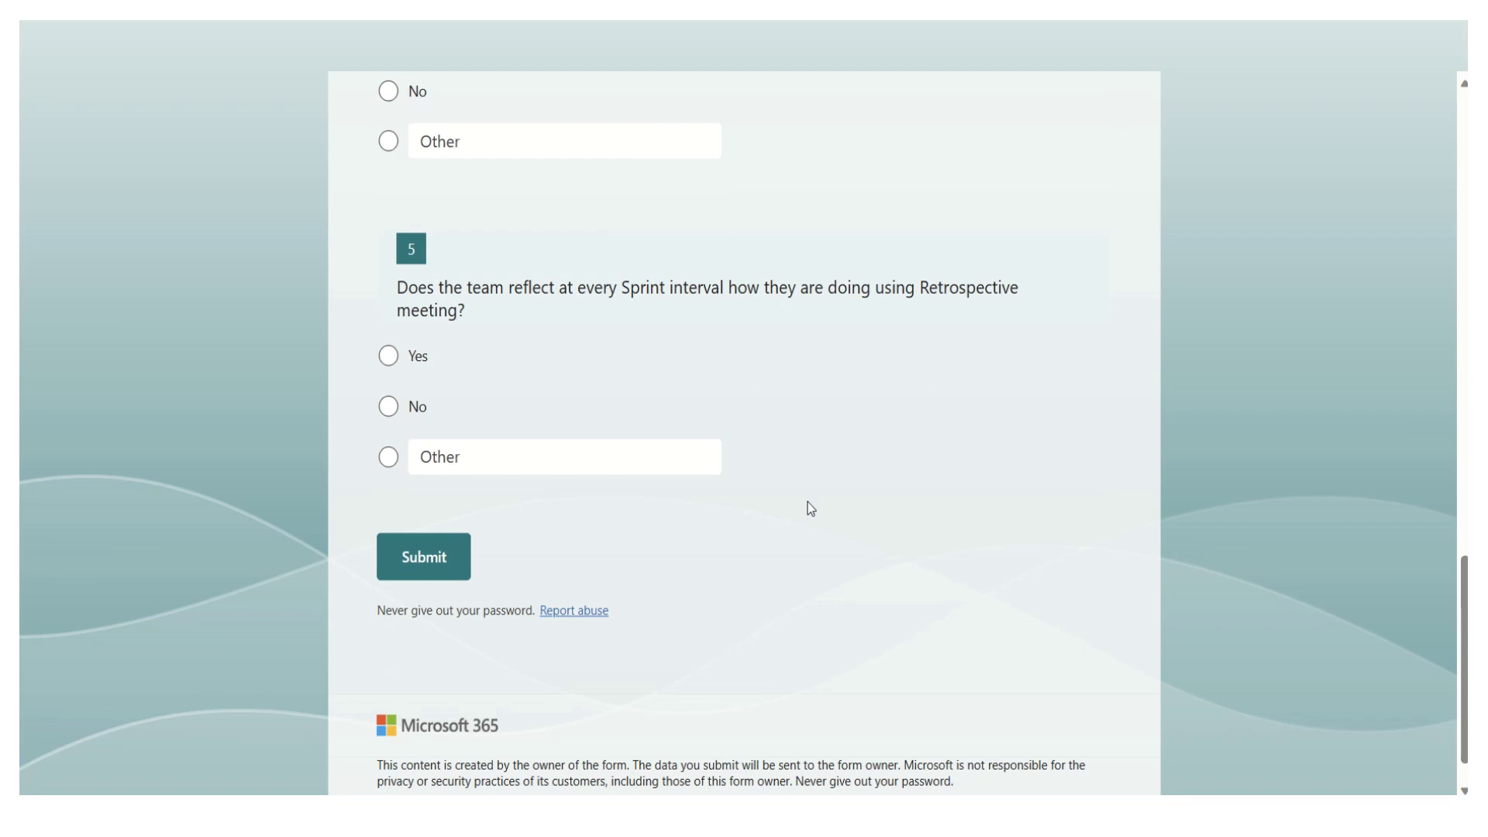
pyautogui.click(388, 407)
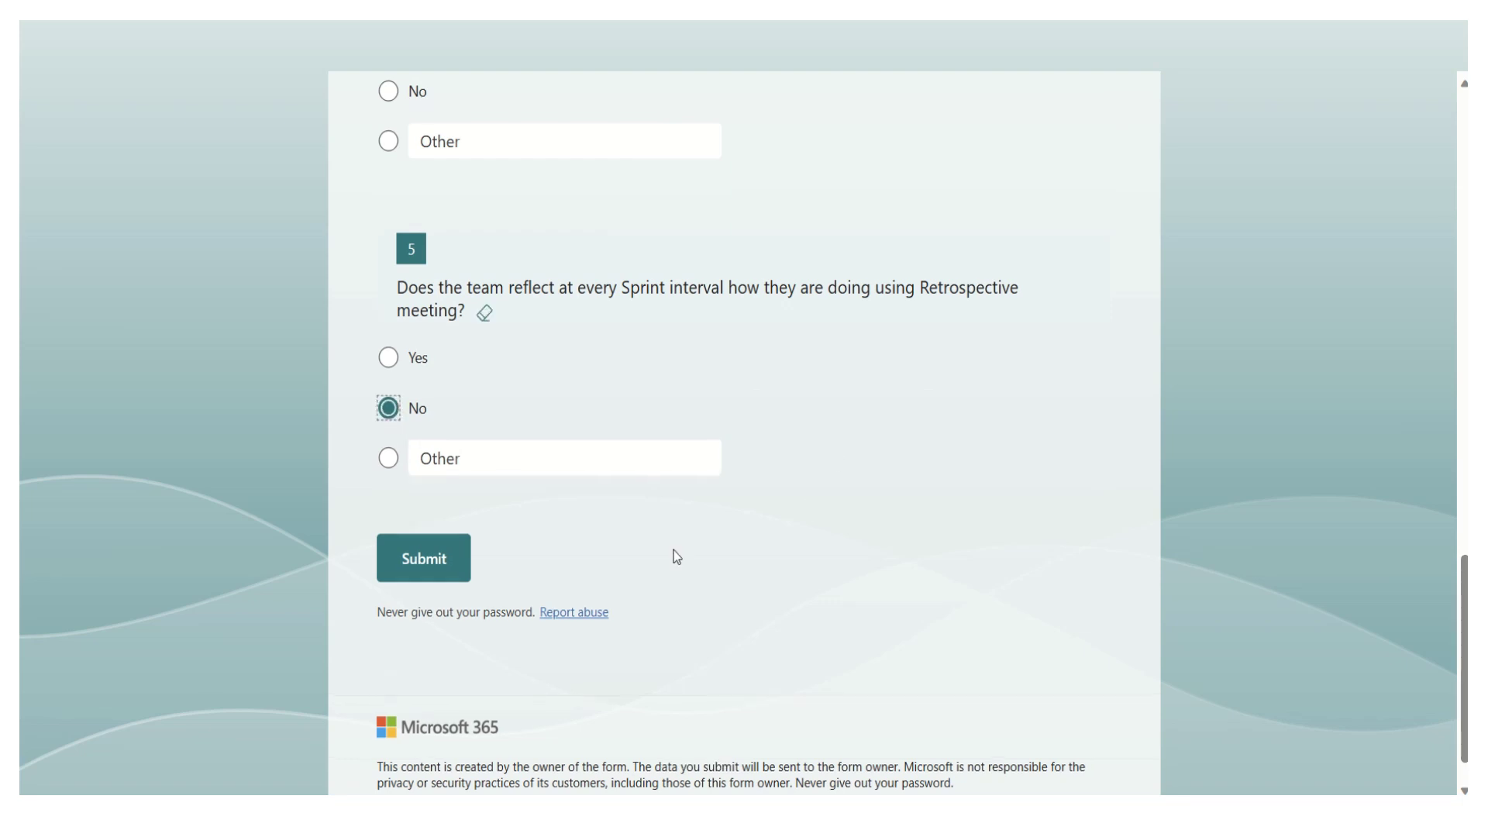
pyautogui.click(432, 564)
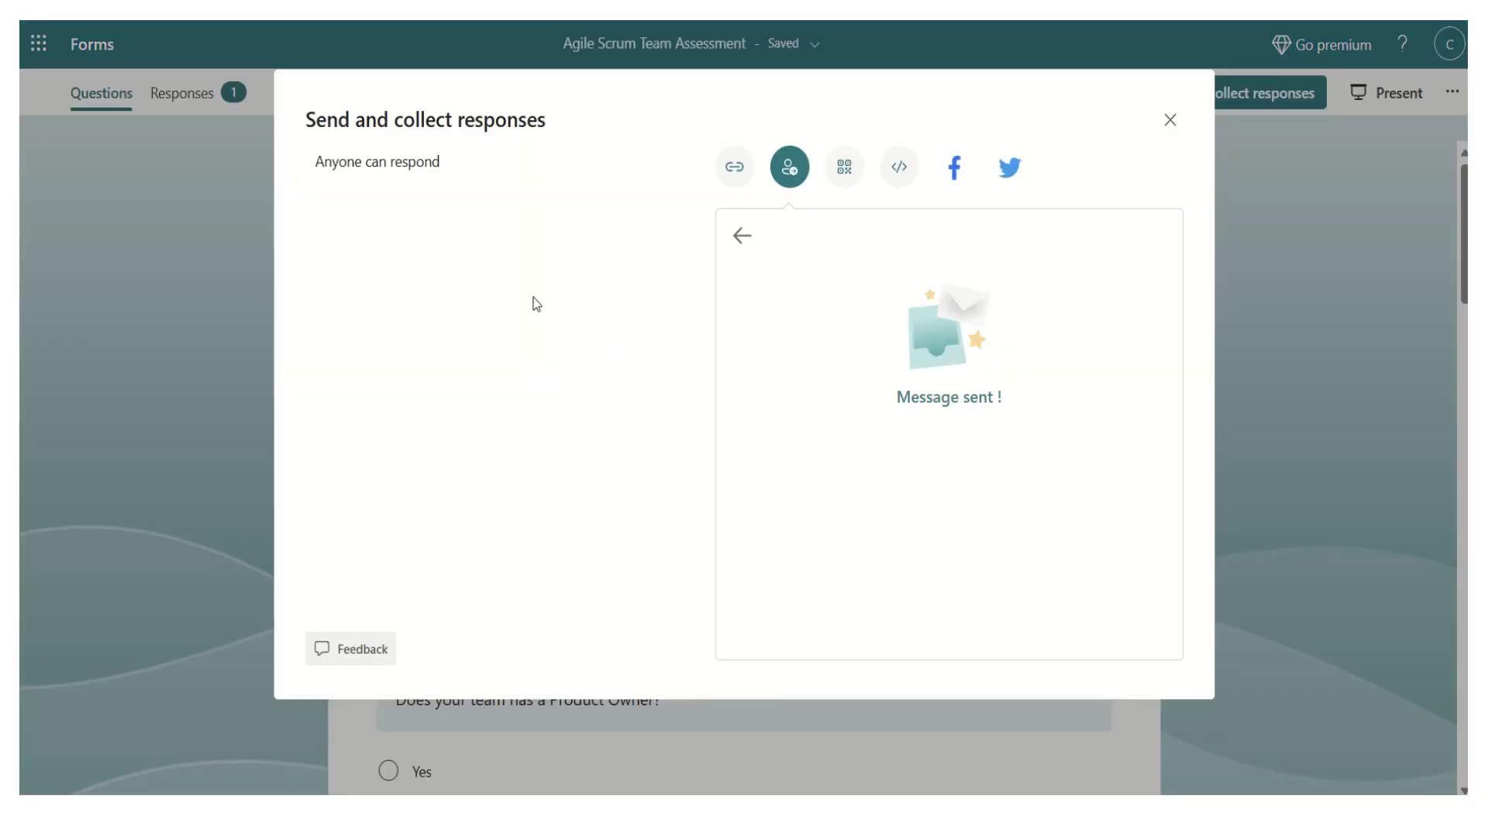
# - Close the send dialog and view the summary: 1 response, 00:34 average completion time
pyautogui.click(1170, 120)
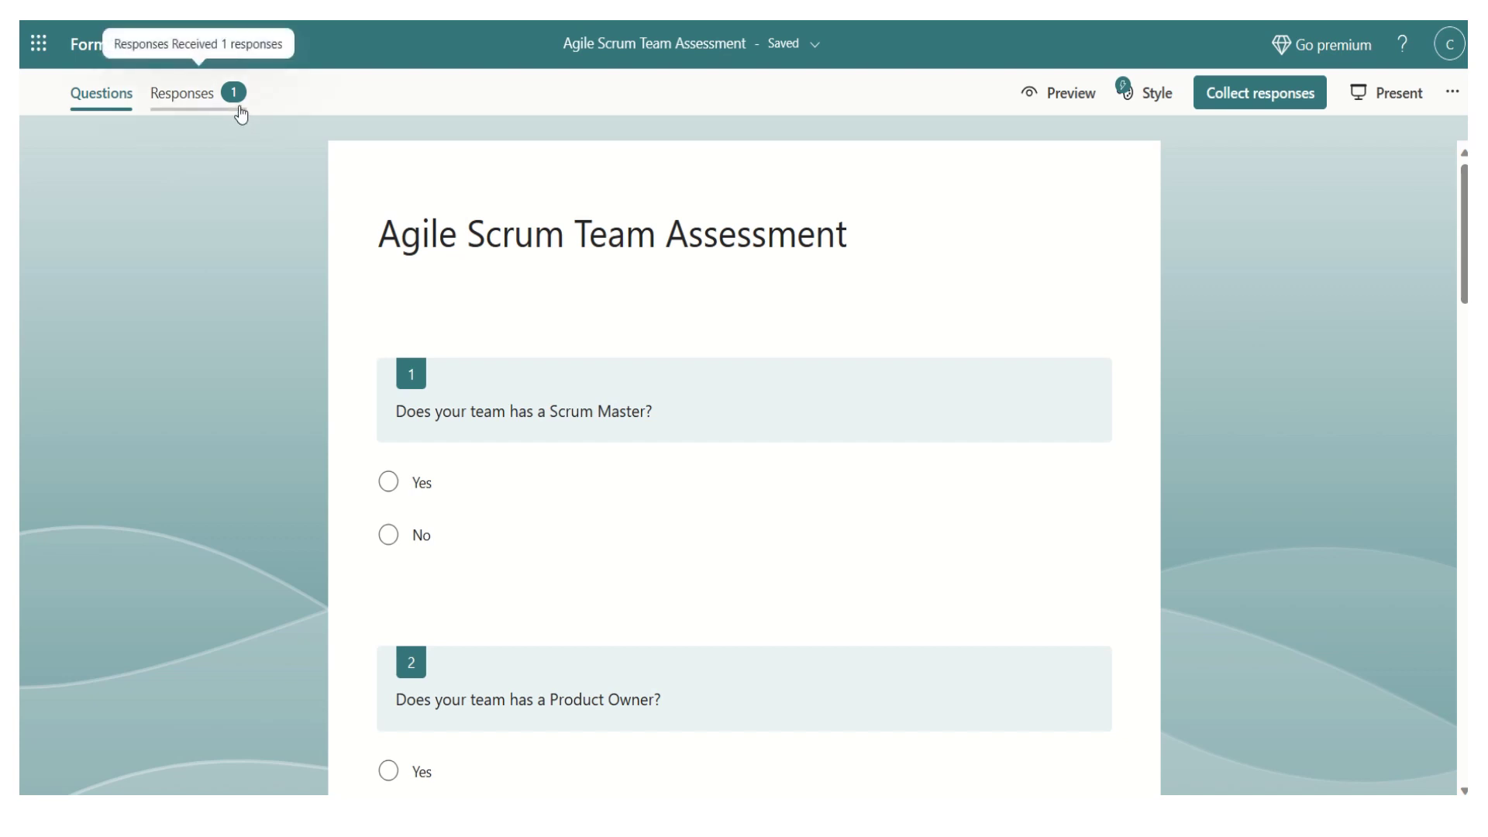
pyautogui.click(186, 108)
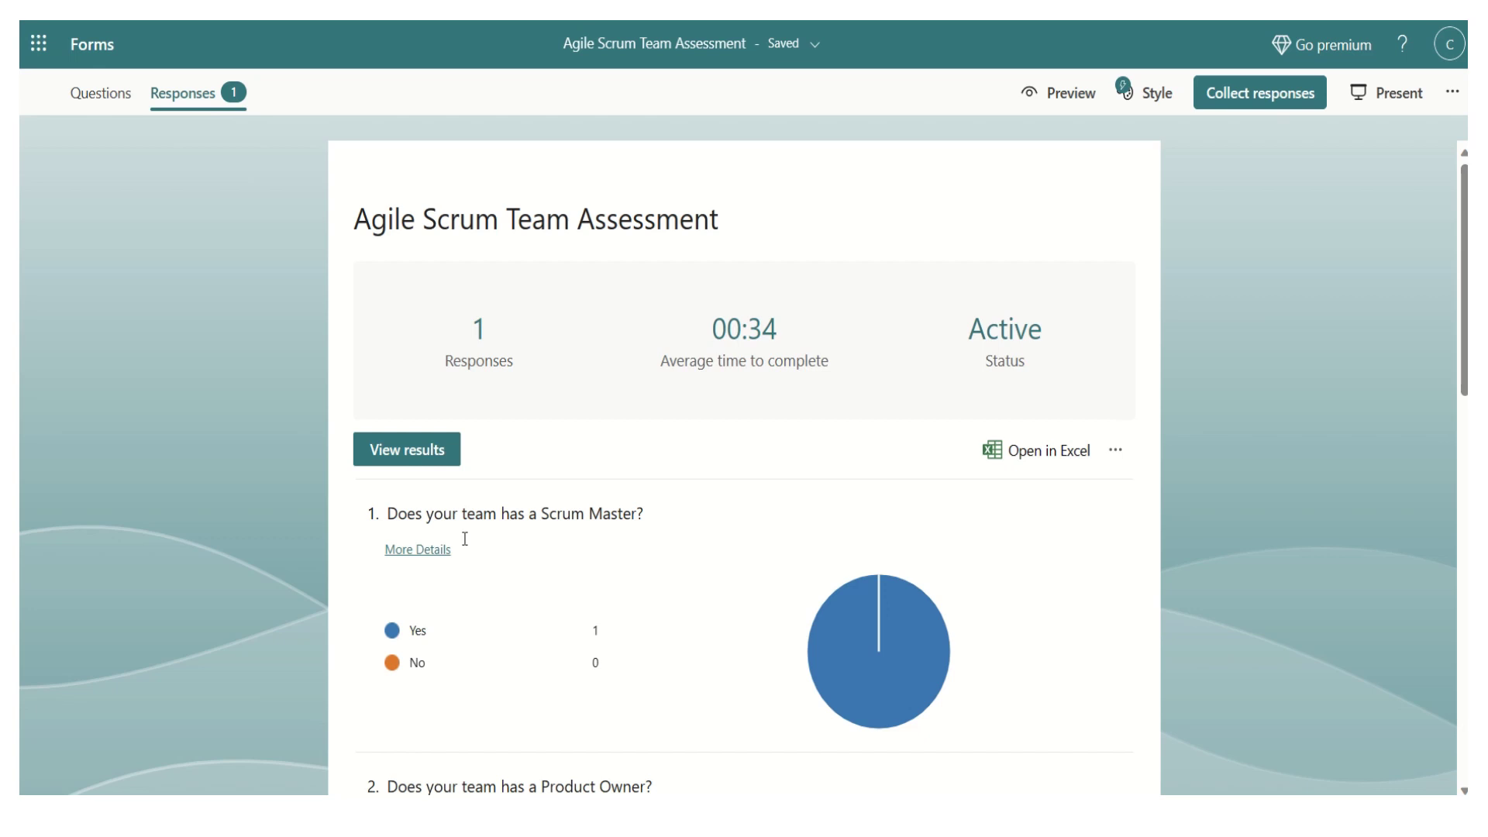
pyautogui.moveTo(1465, 320)
pyautogui.mouseDown()
pyautogui.moveTo(1464, 485)
pyautogui.moveTo(1446, 321)
pyautogui.mouseUp()
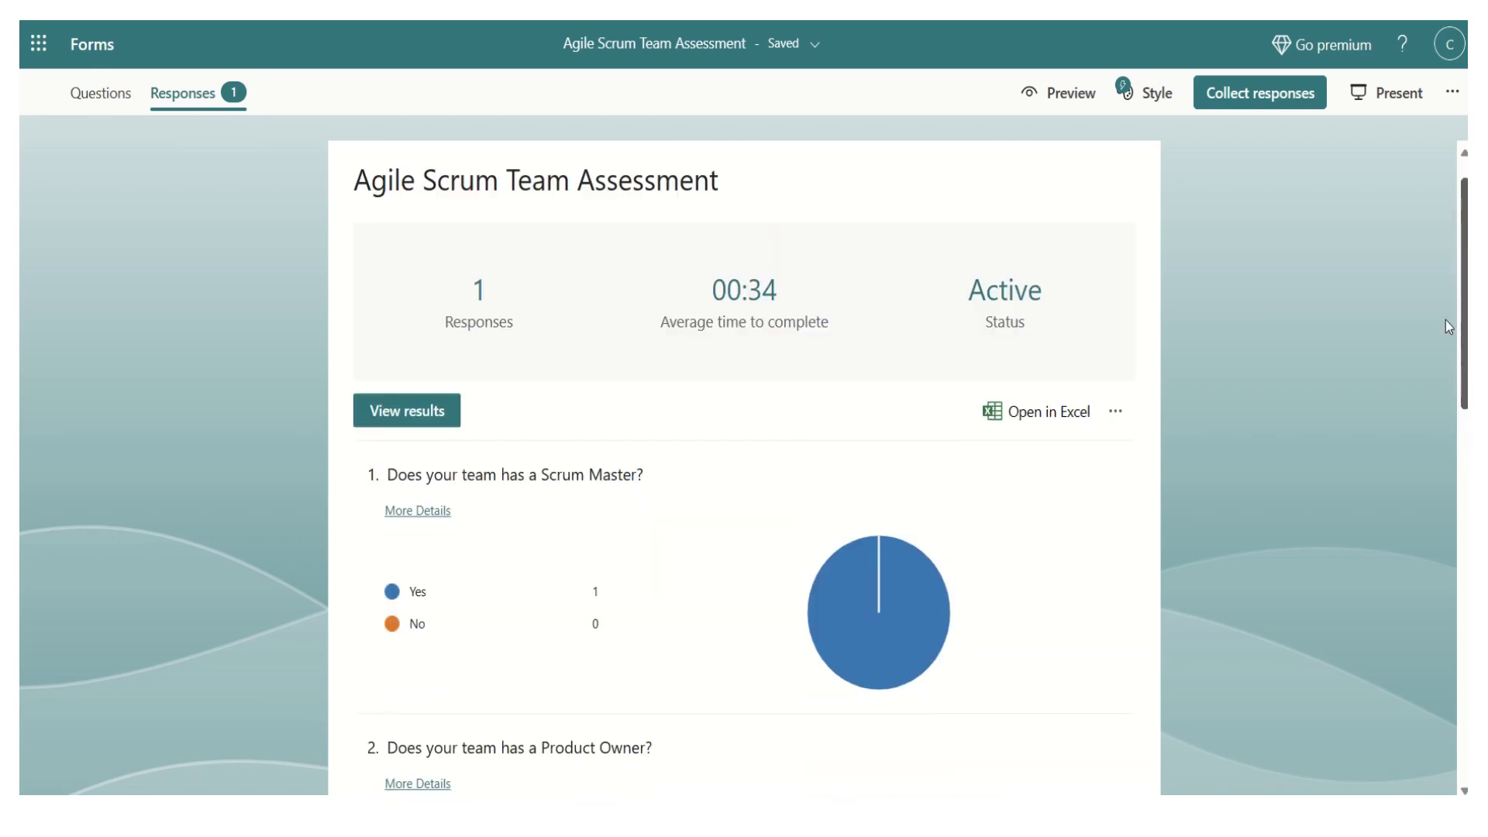
# - Export responses to Agile Scrum Team Assessment(1-1).xlsx, then review respondent 1's answers in Forms
pyautogui.click(1057, 416)
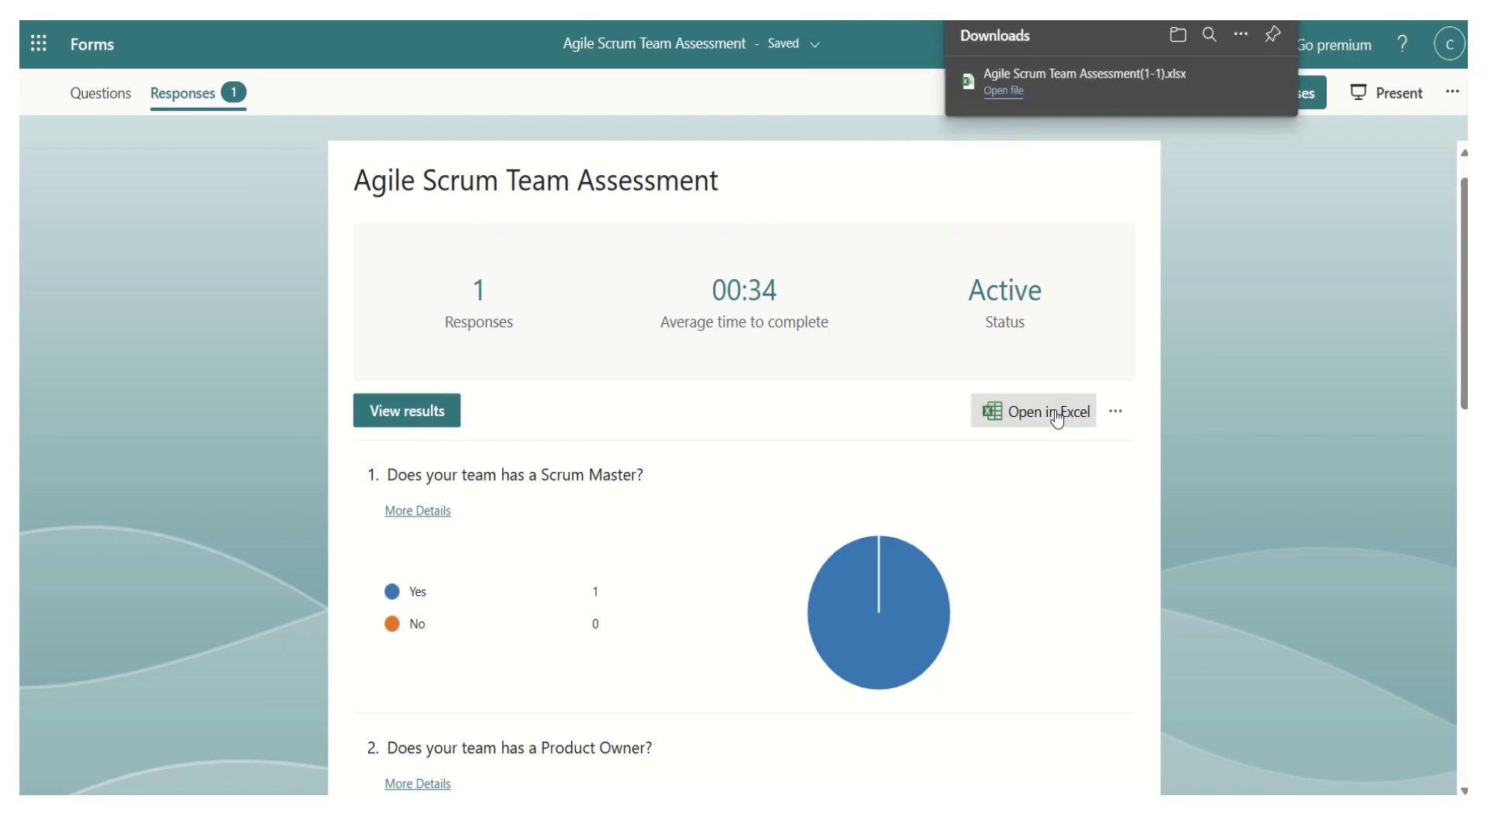
pyautogui.click(999, 90)
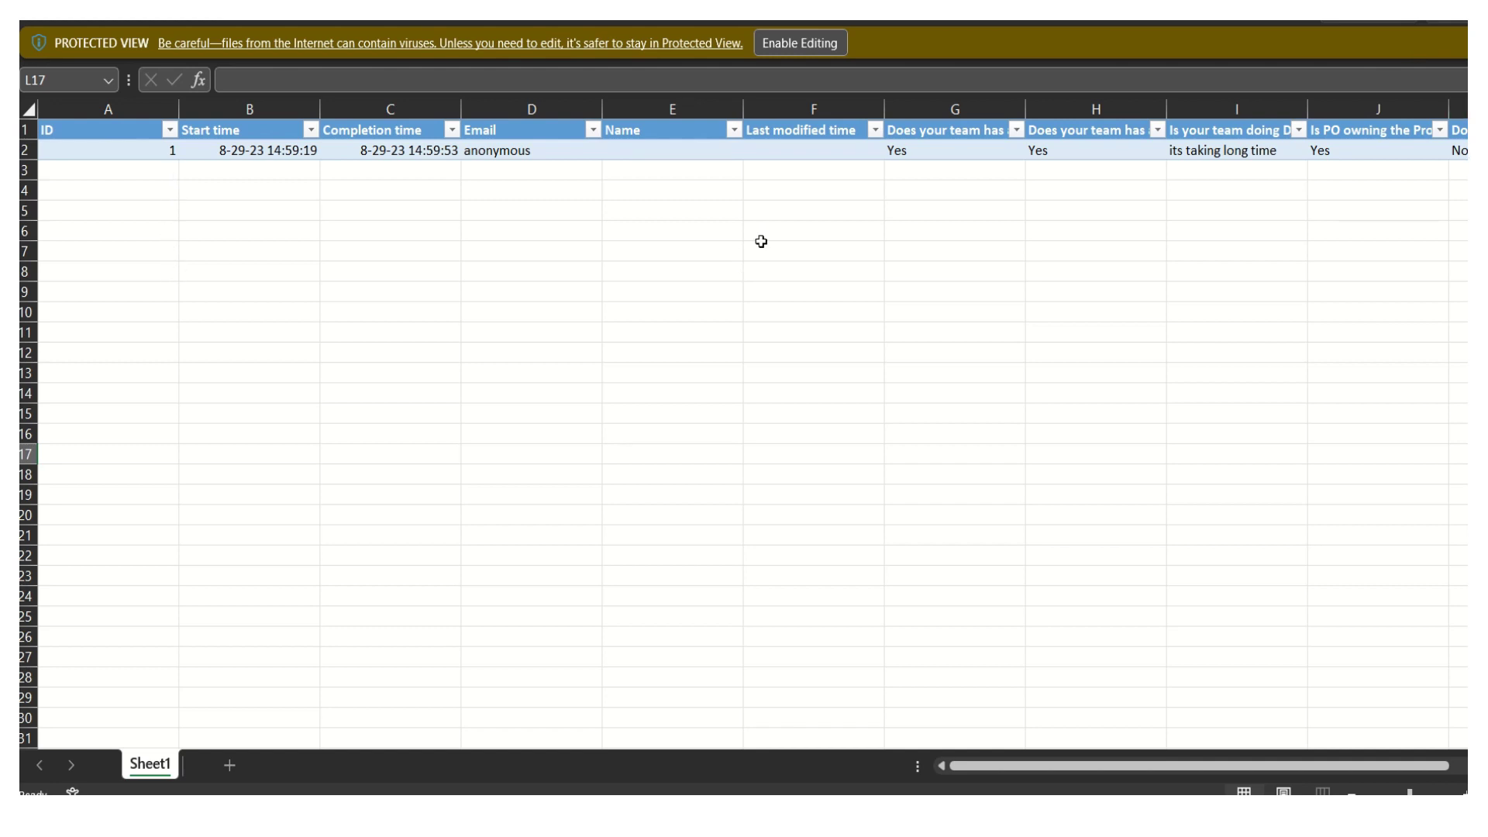
pyautogui.hotkey('alt', 'Tab')
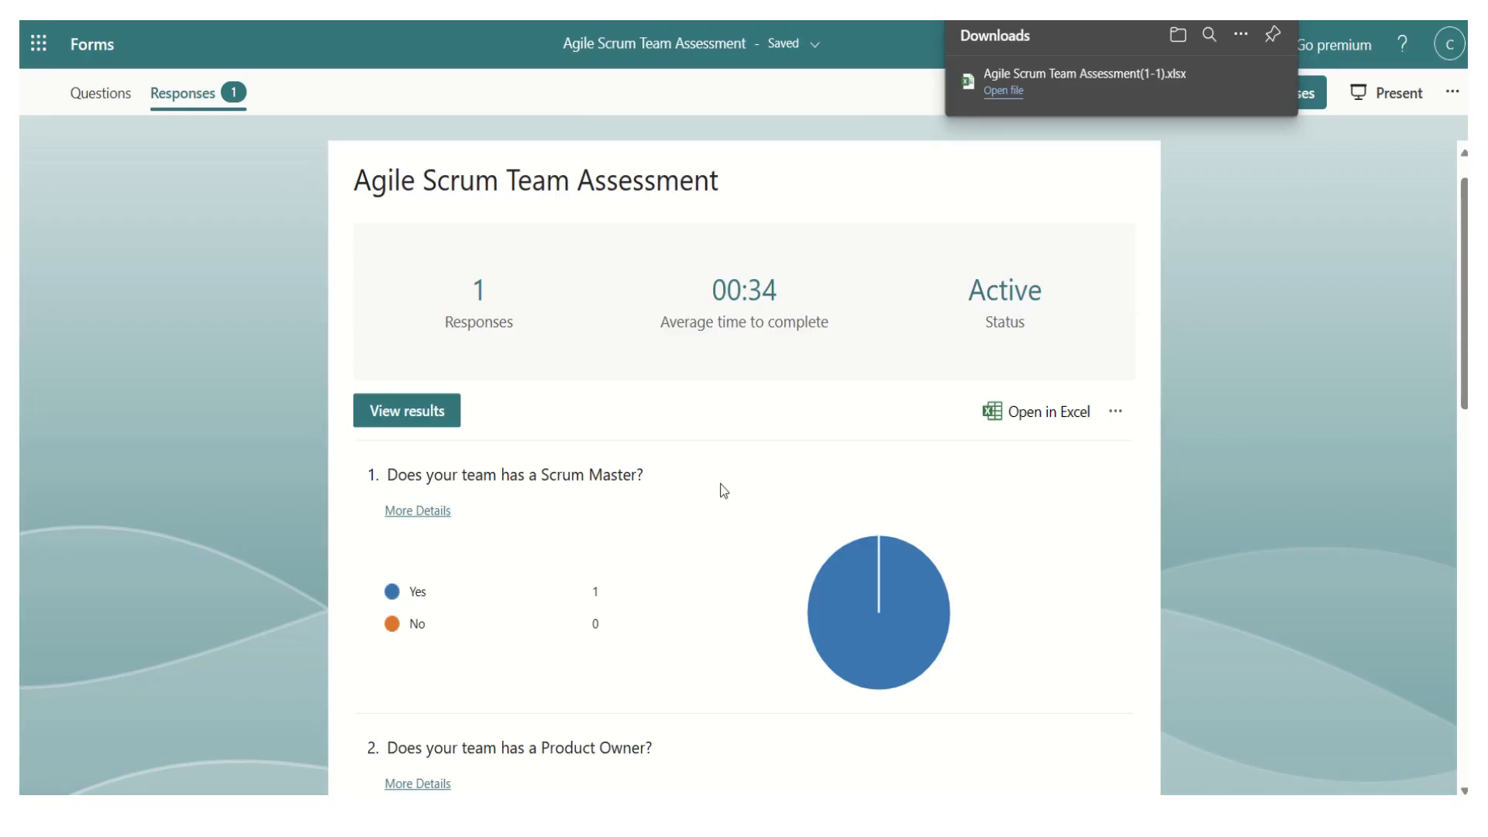
pyautogui.click(434, 418)
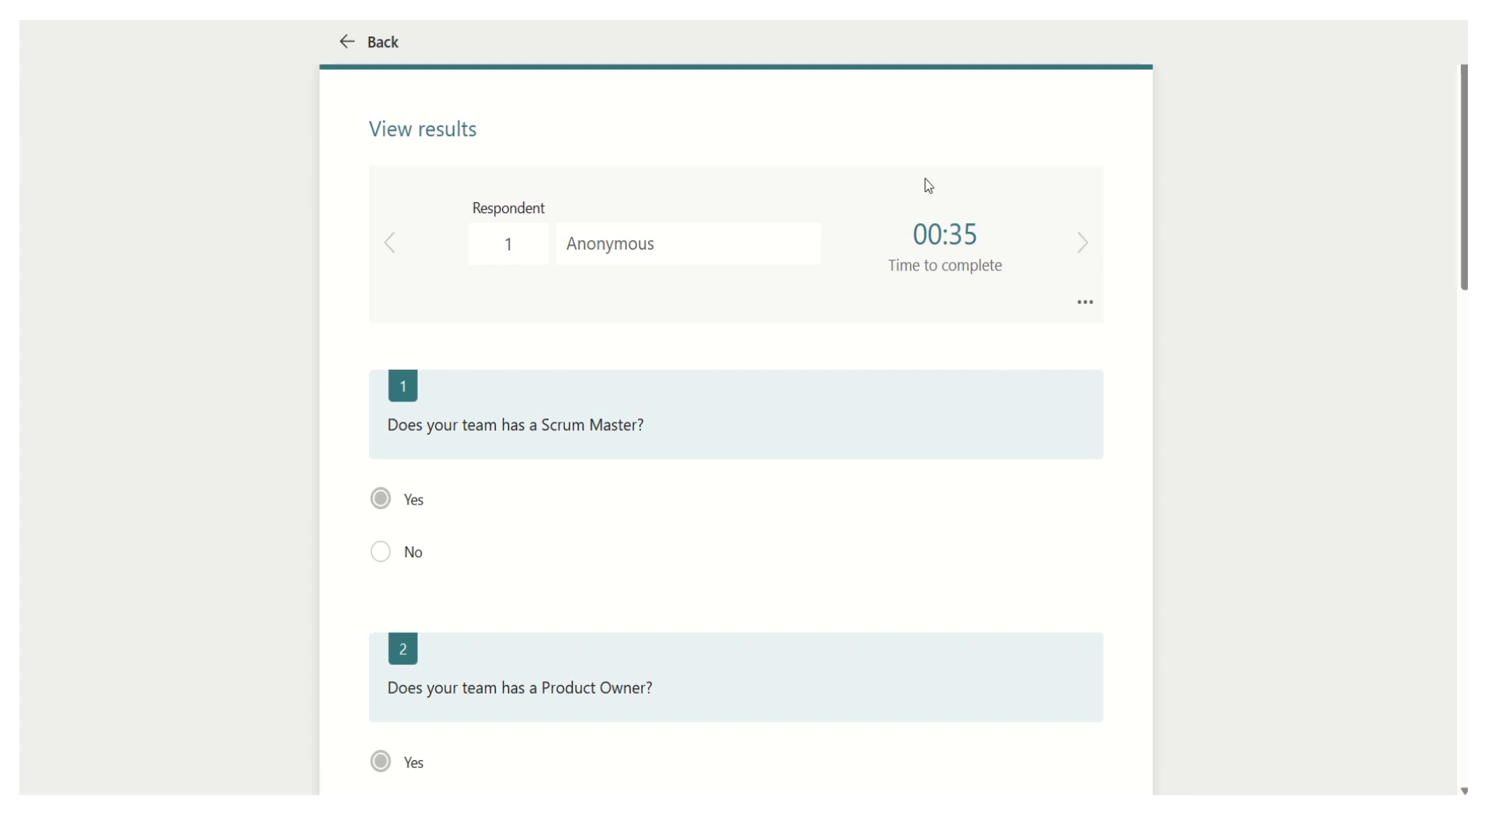
pyautogui.click(363, 43)
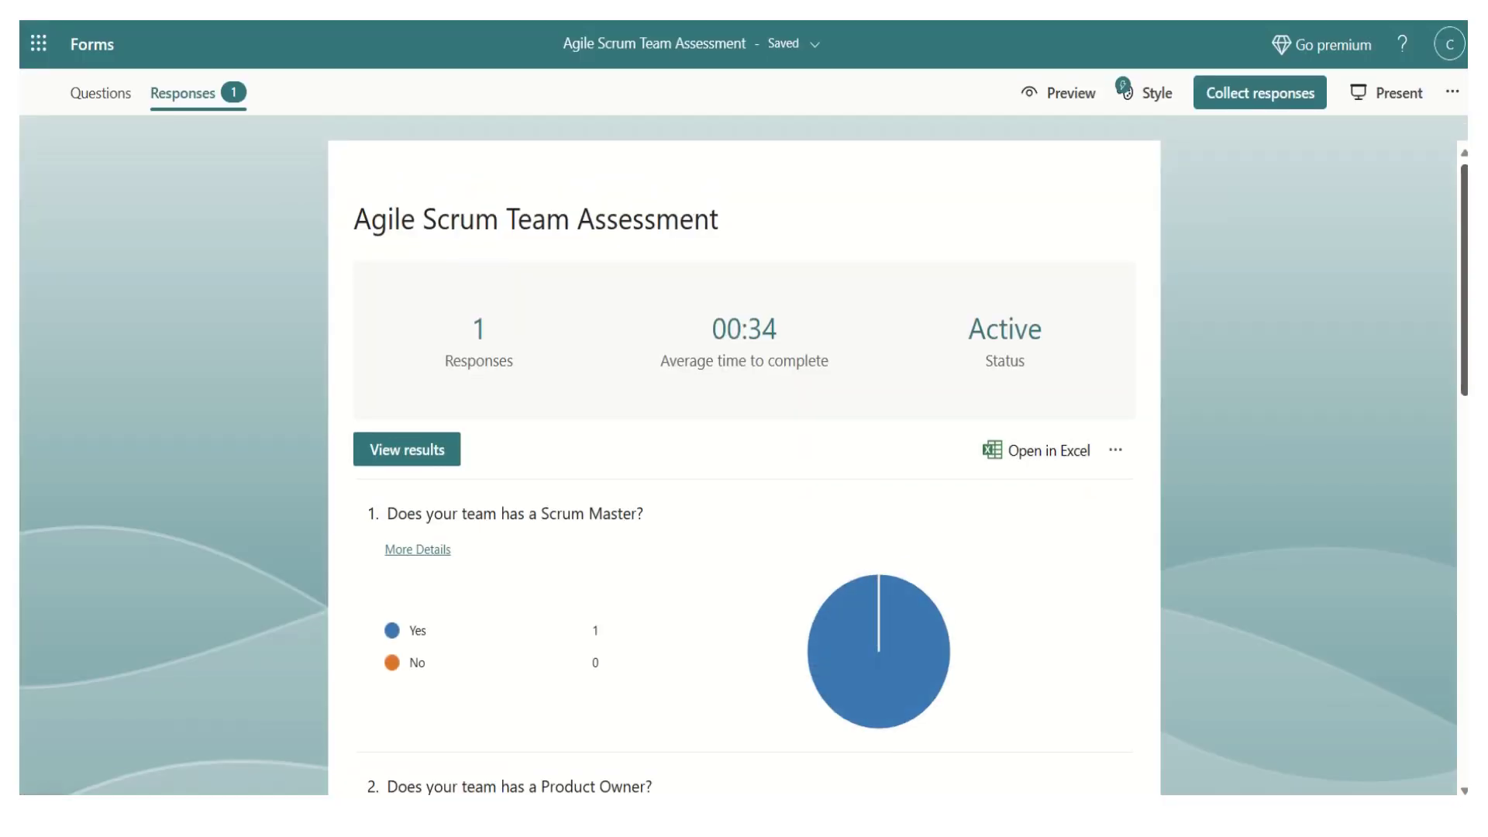
pyautogui.moveTo(1464, 299); pyautogui.dragTo(1464, 413)
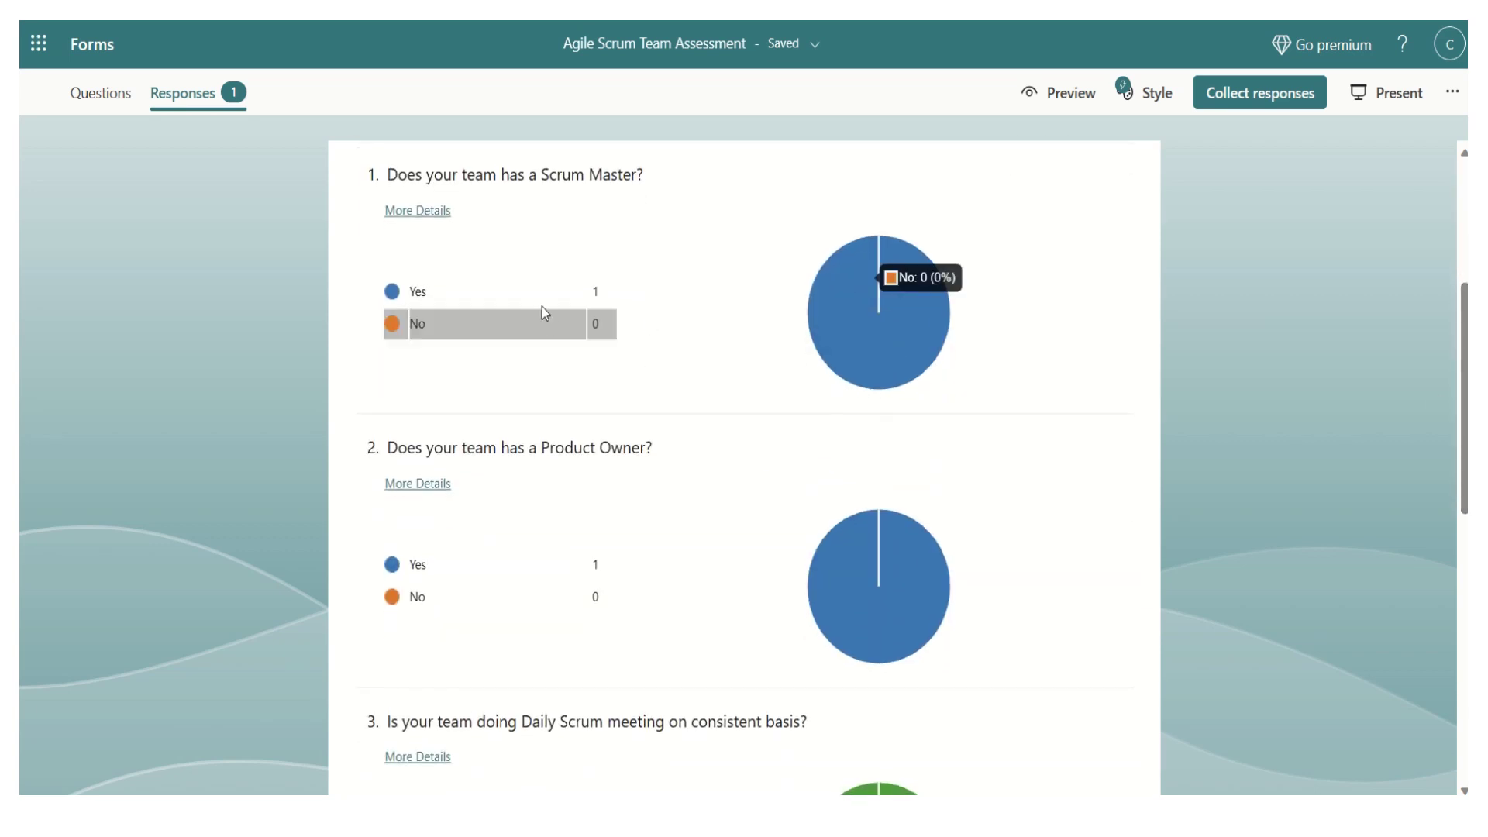
pyautogui.moveTo(582, 295)
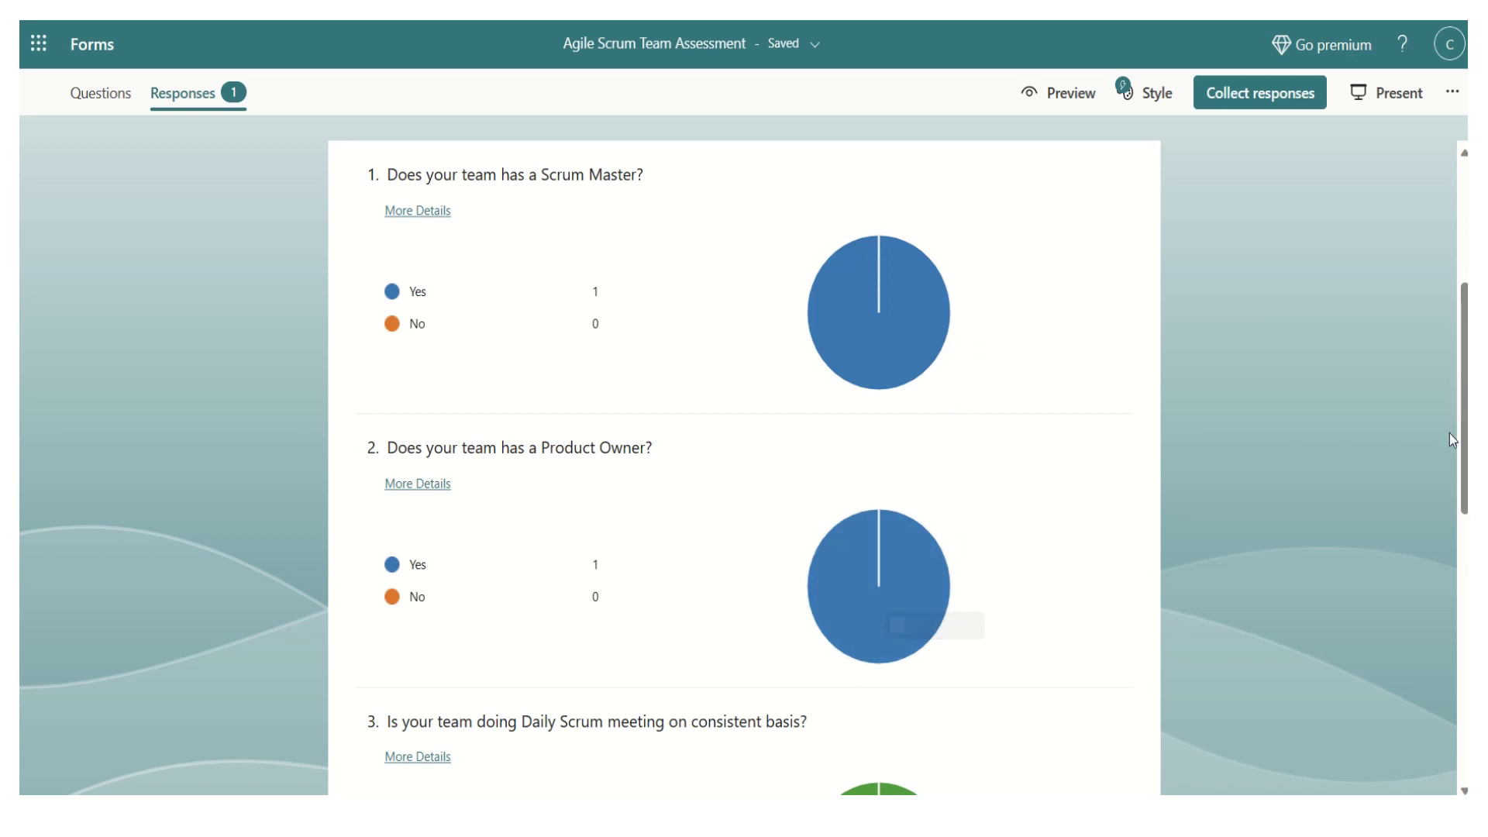
pyautogui.moveTo(1464, 404); pyautogui.dragTo(1464, 465)
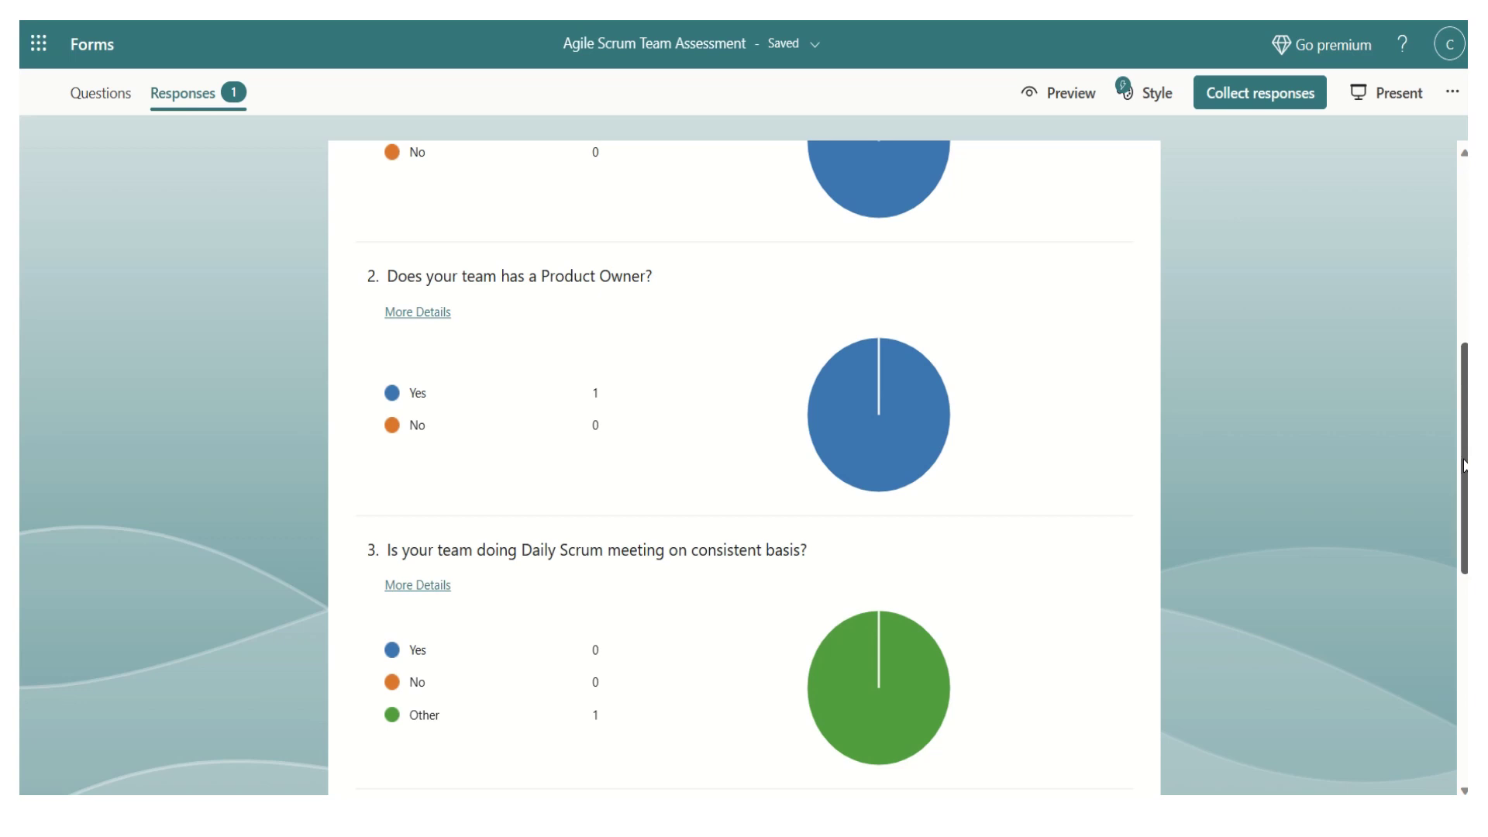
pyautogui.moveTo(1464, 463); pyautogui.dragTo(1464, 260)
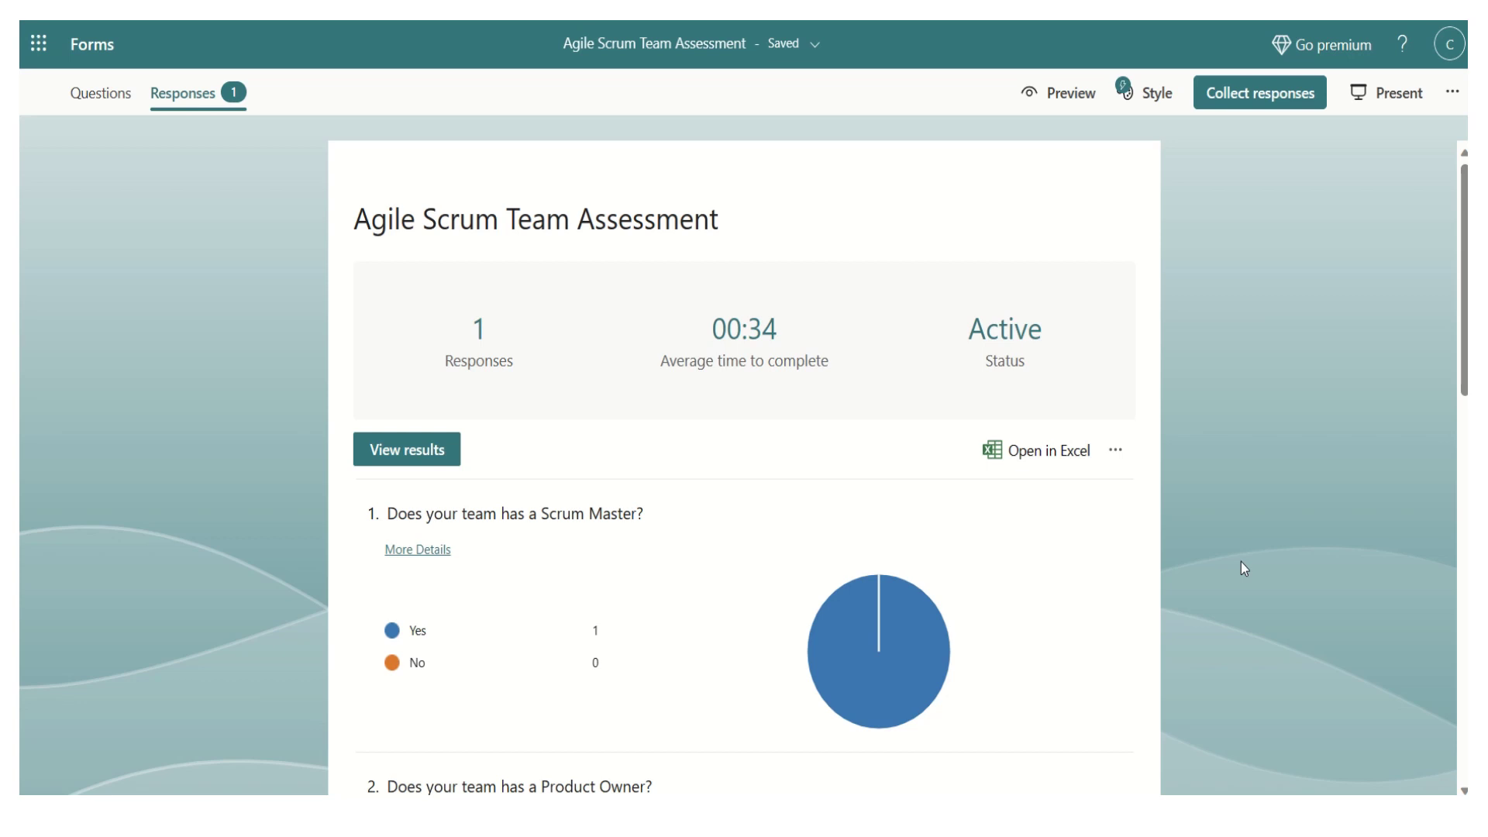
pyautogui.moveTo(785, 22)
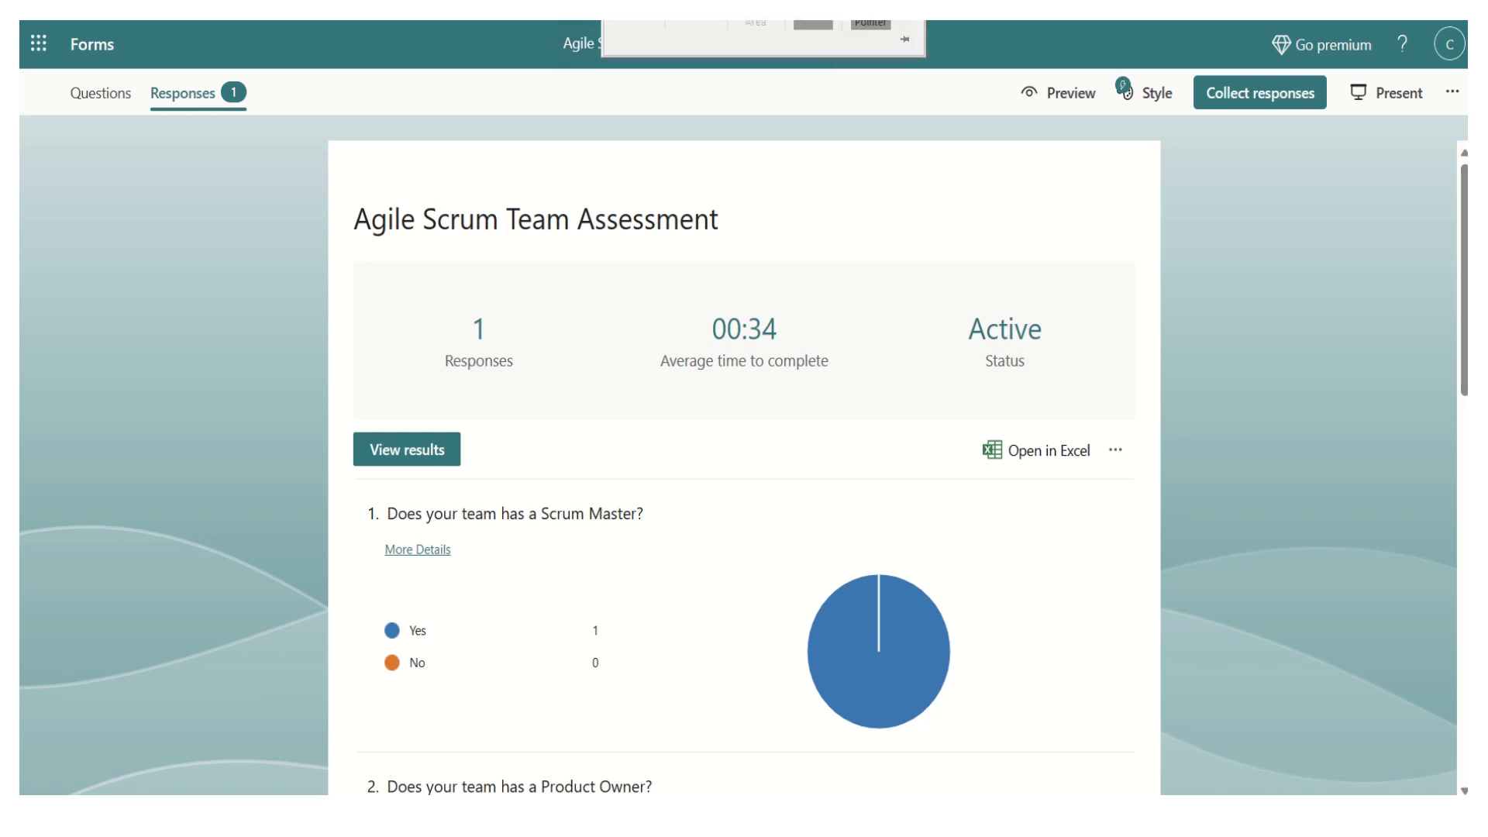